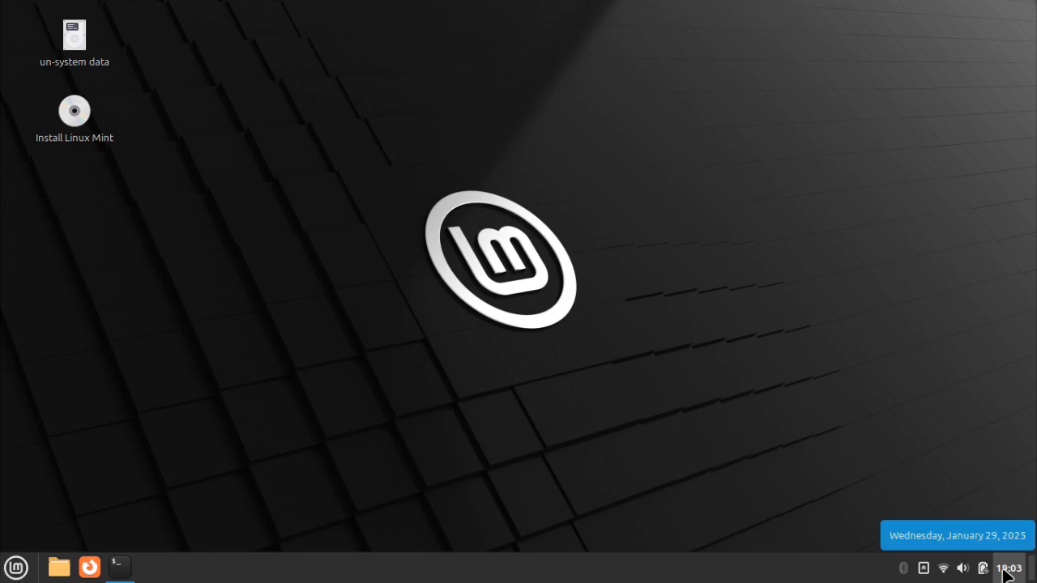
Look over the options offered for the desktop background and dismiss them.
right_click(393, 229)
mouse_move(450, 255)
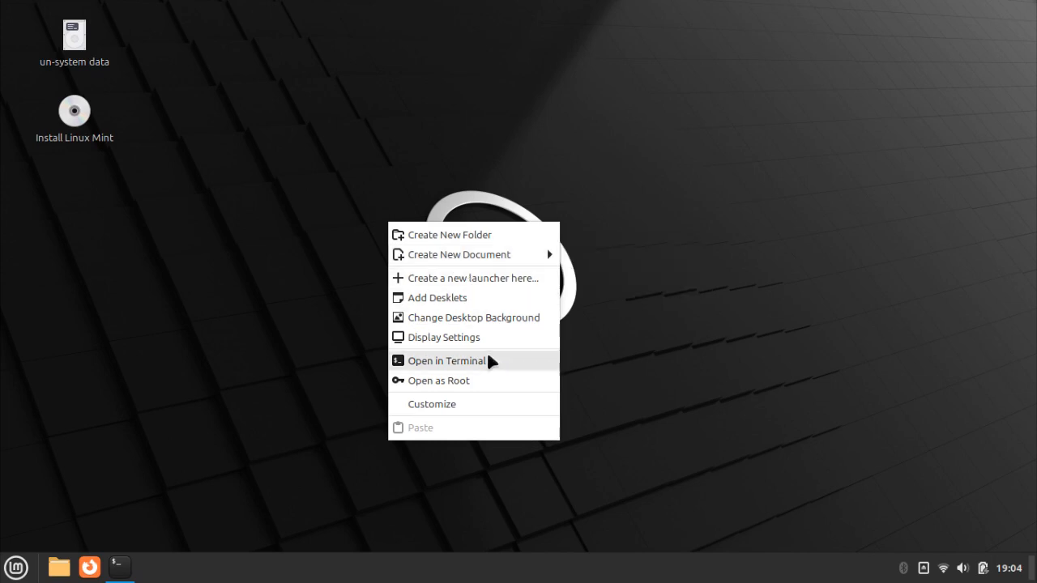
left_click(481, 489)
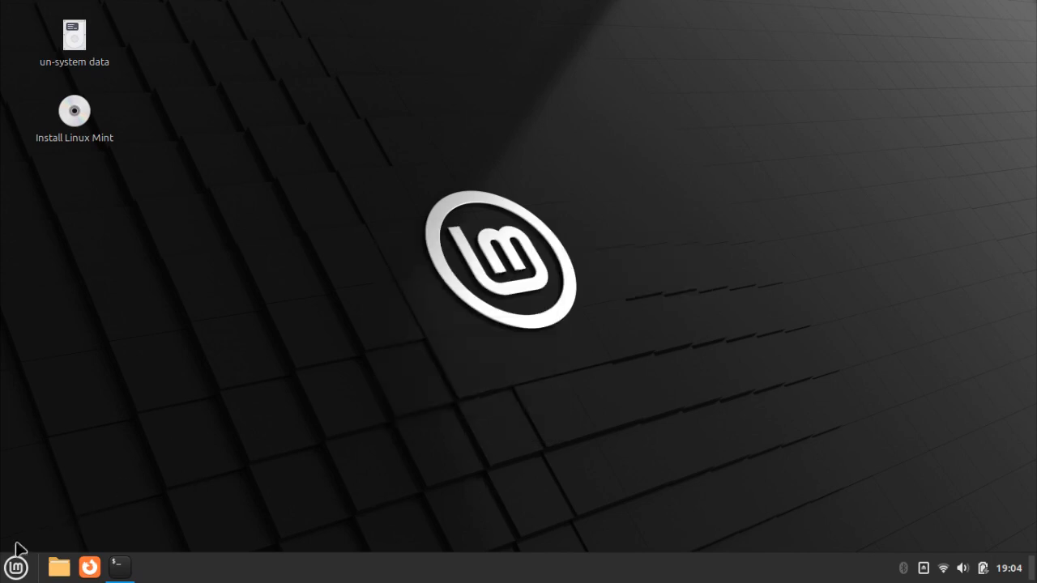
Examine the full list of installed applications from Accessibility down to the window tools at its end.
left_click(16, 567)
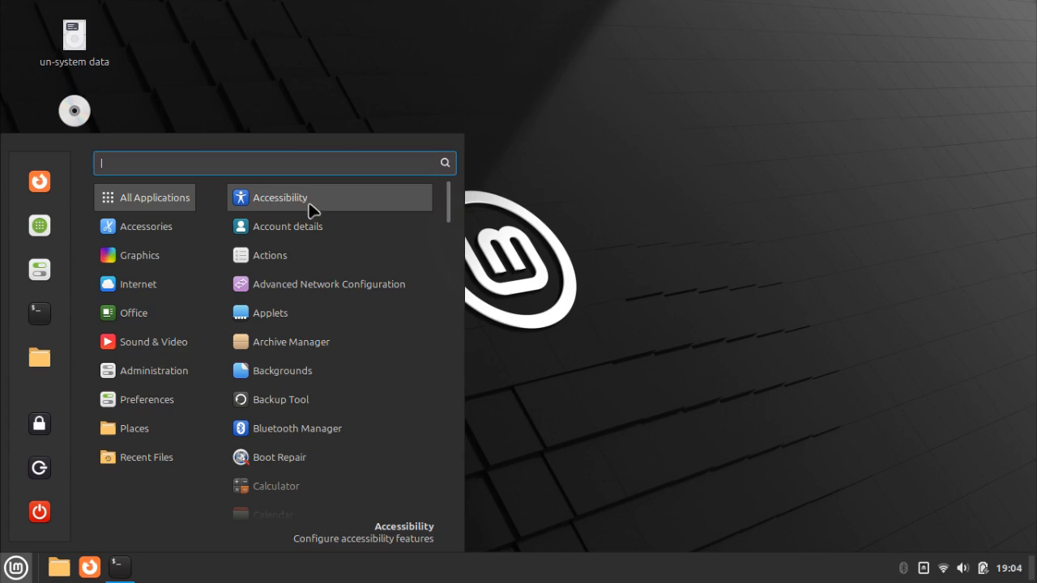
scroll(356, 257, "down", 4)
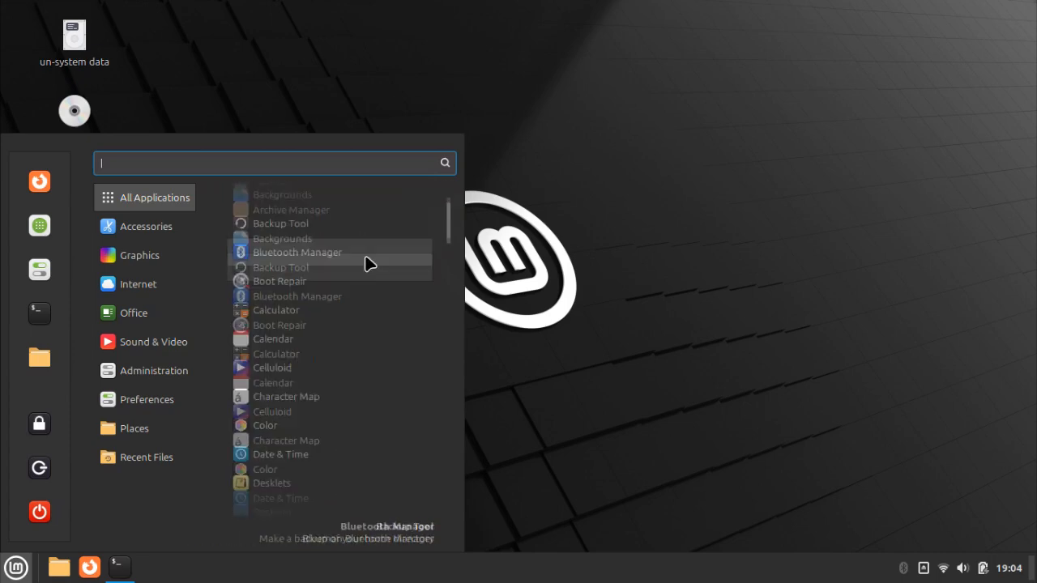
scroll(369, 263, "down", 8)
scroll(368, 263, "down", 10)
scroll(368, 263, "down", 10)
scroll(369, 263, "down", 8)
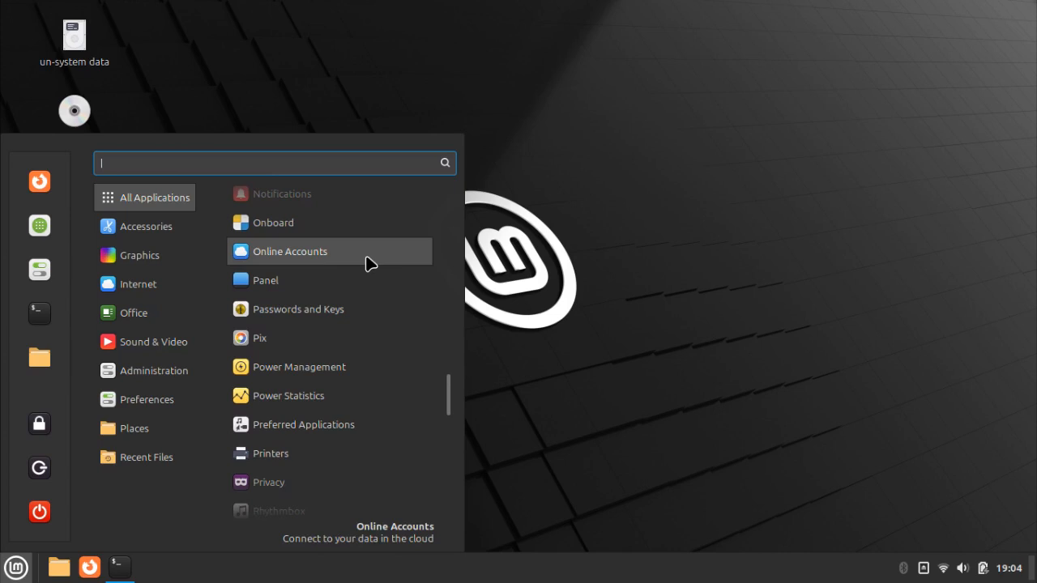
scroll(369, 263, "down", 12)
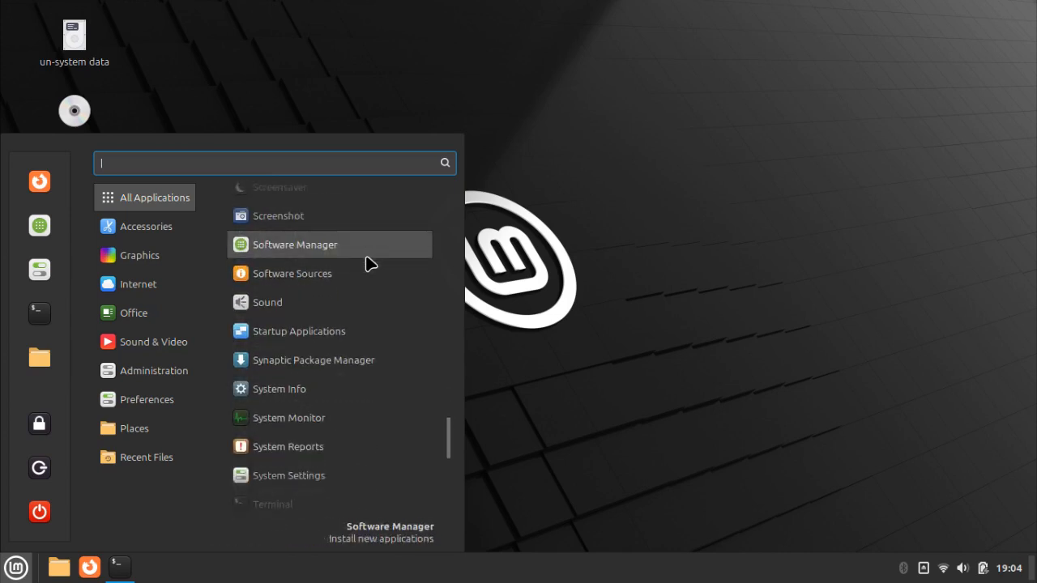
scroll(369, 263, "down", 15)
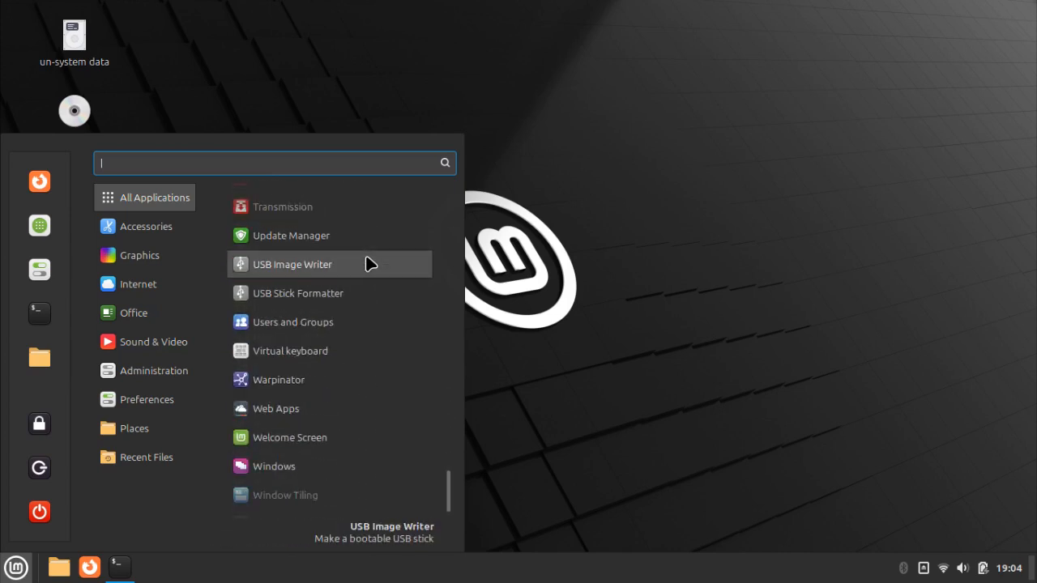
scroll(368, 263, "down", 1)
Examine the application categories from Accessories through Preferences and Places, and close the application list.
mouse_move(131, 224)
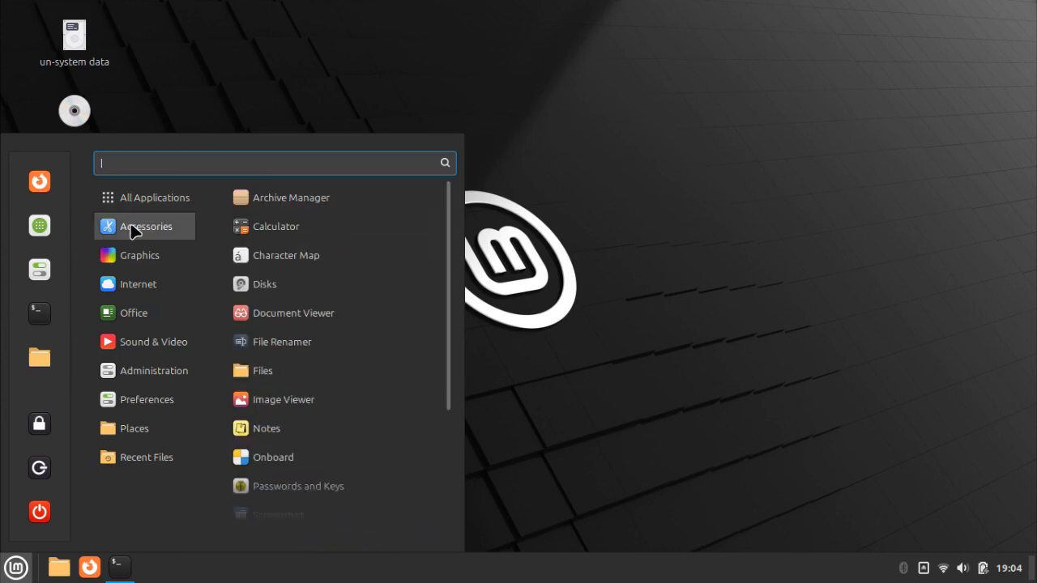
scroll(308, 267, "down", 5)
mouse_move(168, 259)
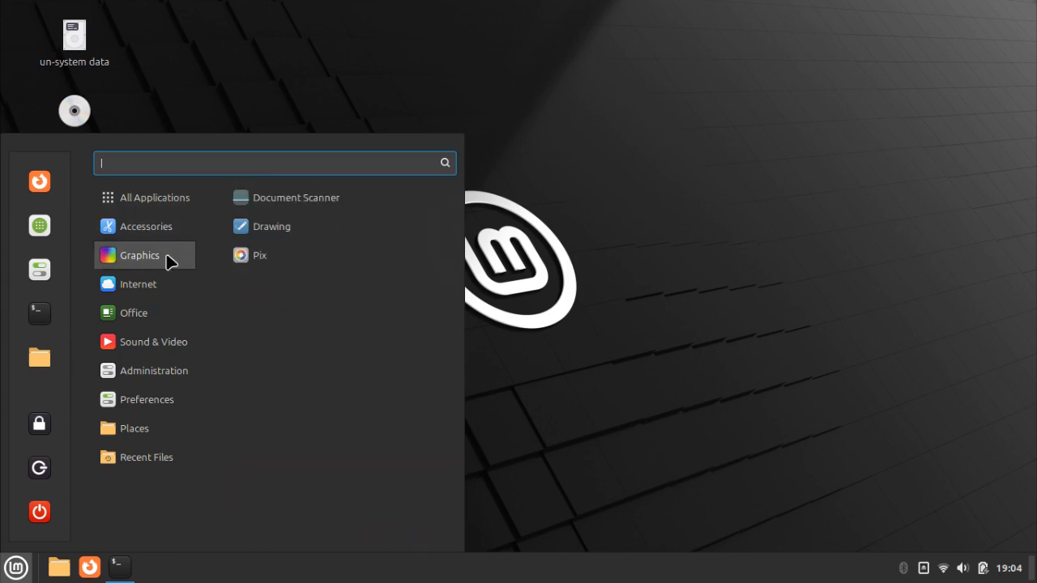
mouse_move(159, 293)
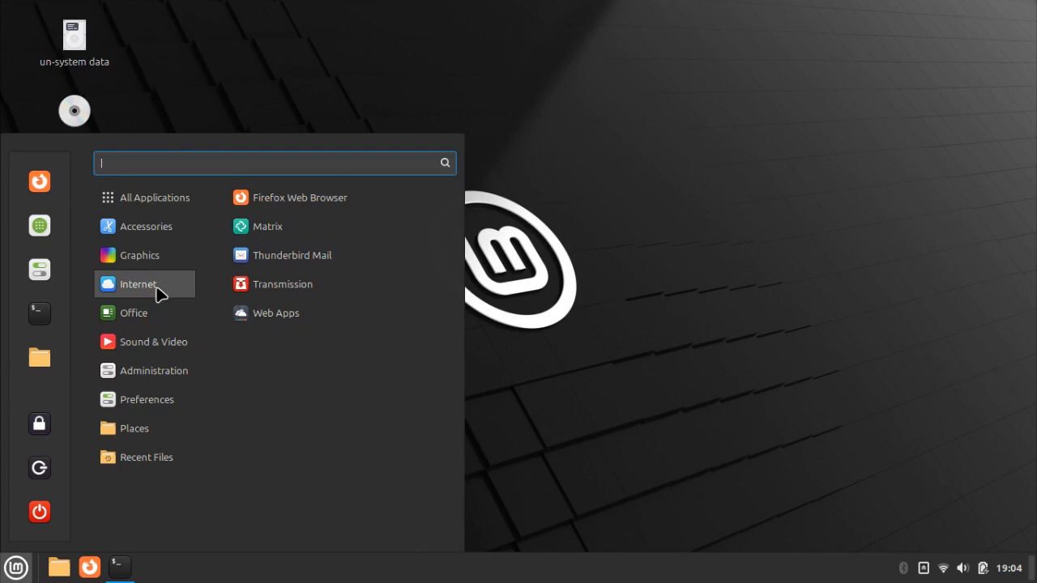
mouse_move(151, 319)
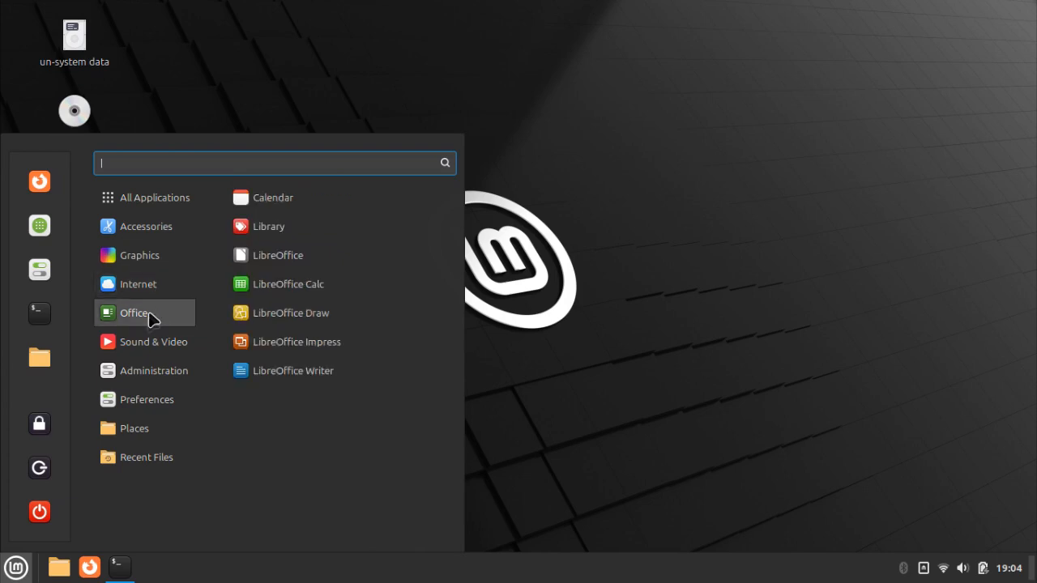
mouse_move(148, 346)
mouse_move(150, 373)
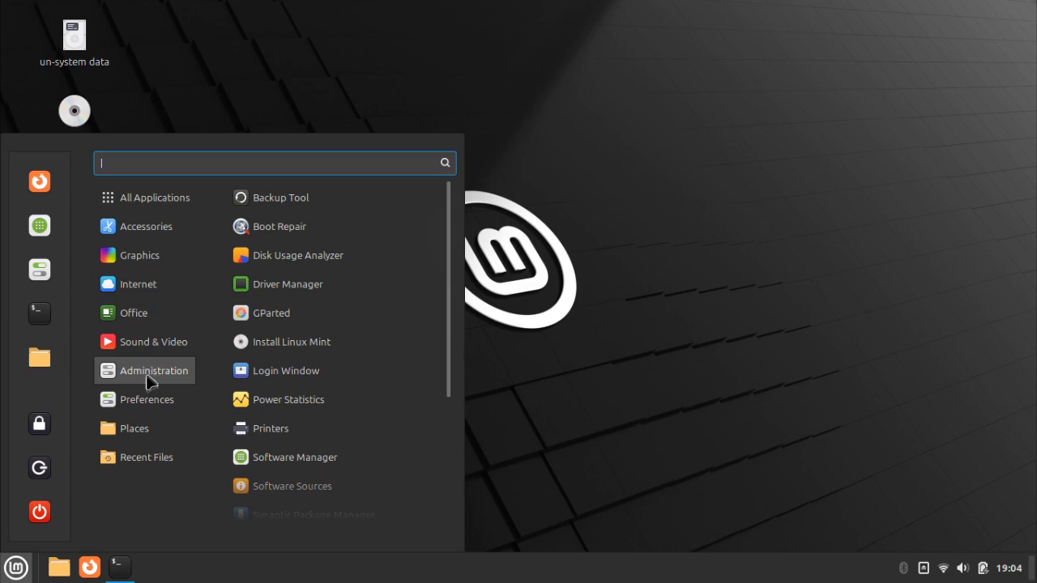
mouse_move(150, 397)
scroll(393, 375, "down", 6)
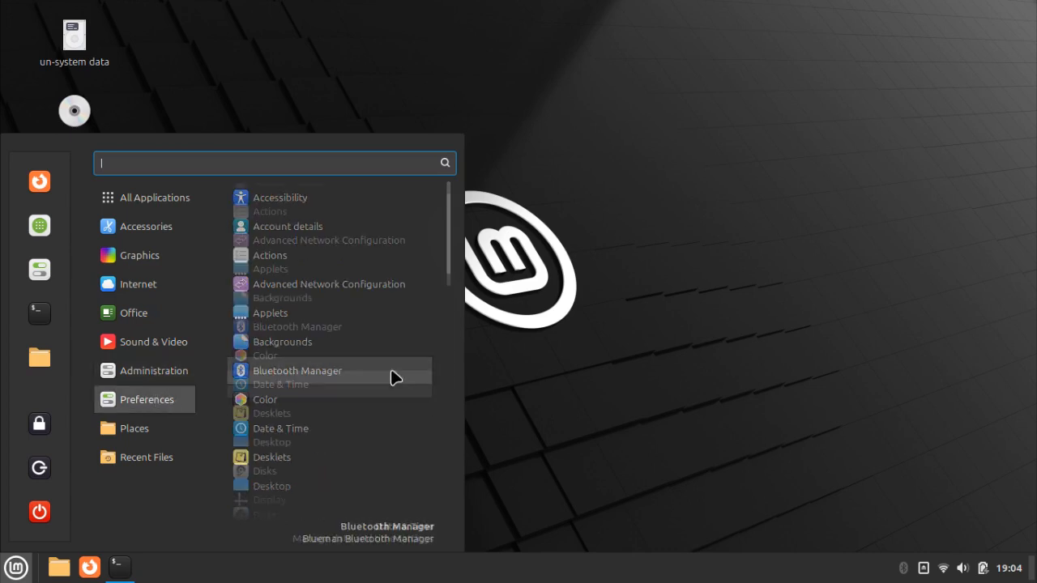
scroll(394, 375, "down", 5)
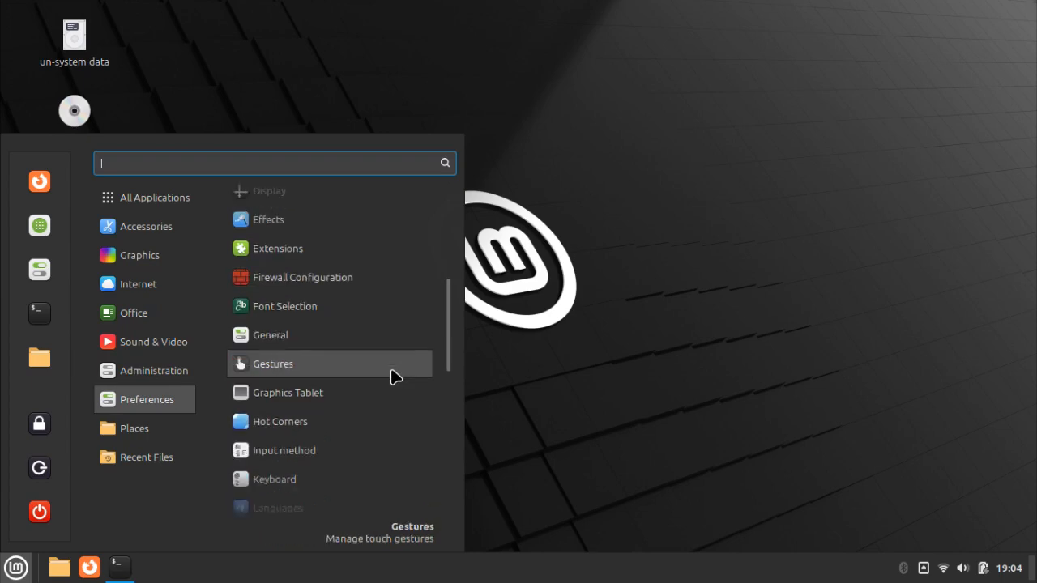
scroll(393, 379, "down", 5)
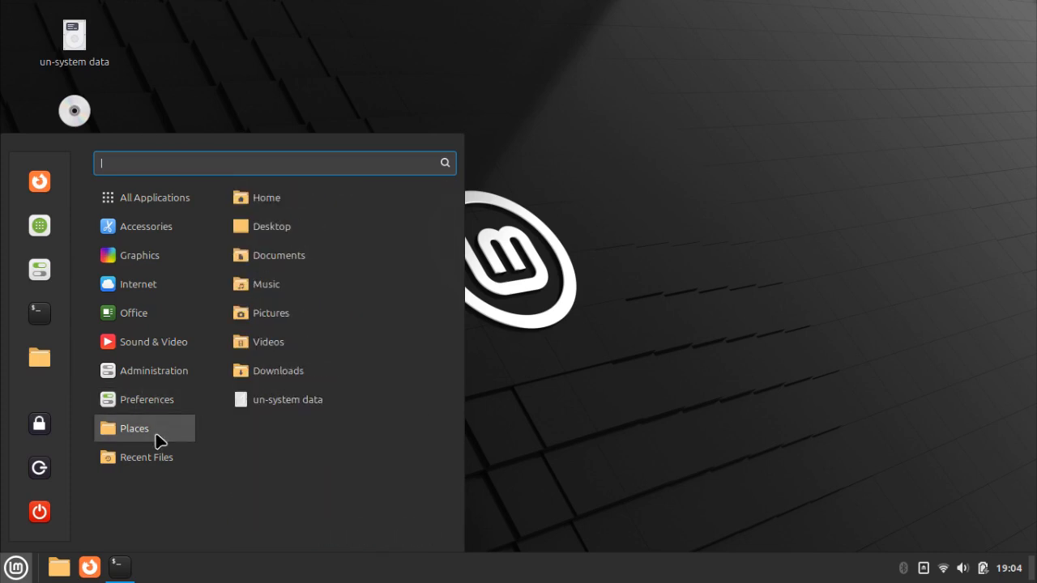
left_click(581, 370)
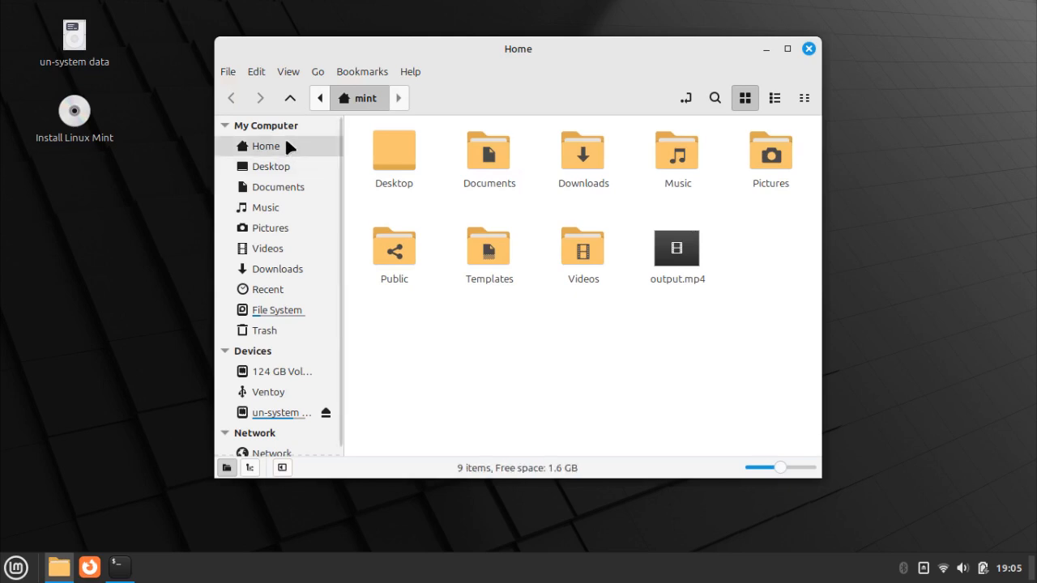
View each My Computer location in the file manager, from Home and Desktop through File System and Trash.
left_click(286, 146)
left_click(285, 170)
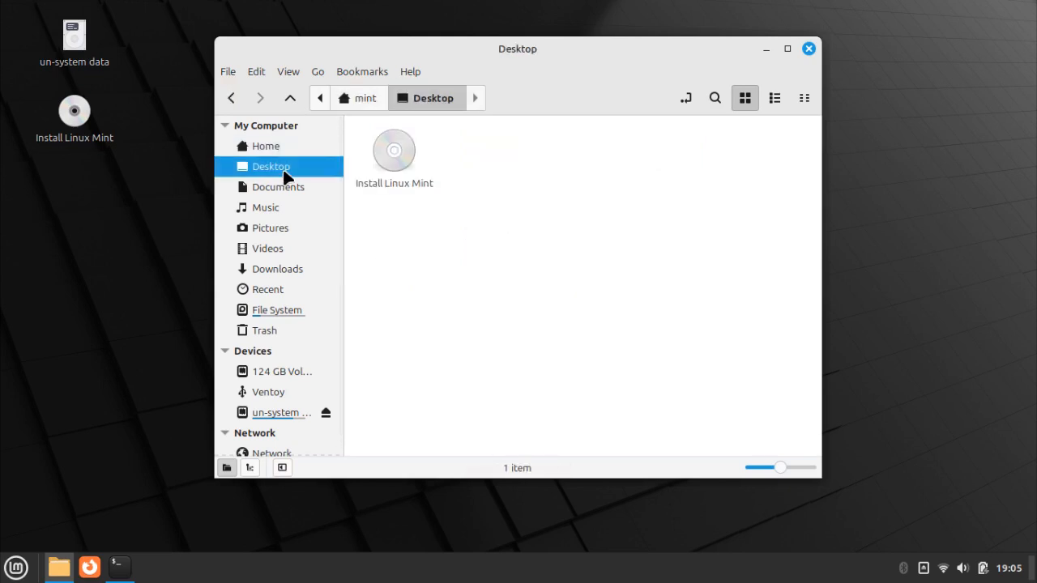
left_click(283, 187)
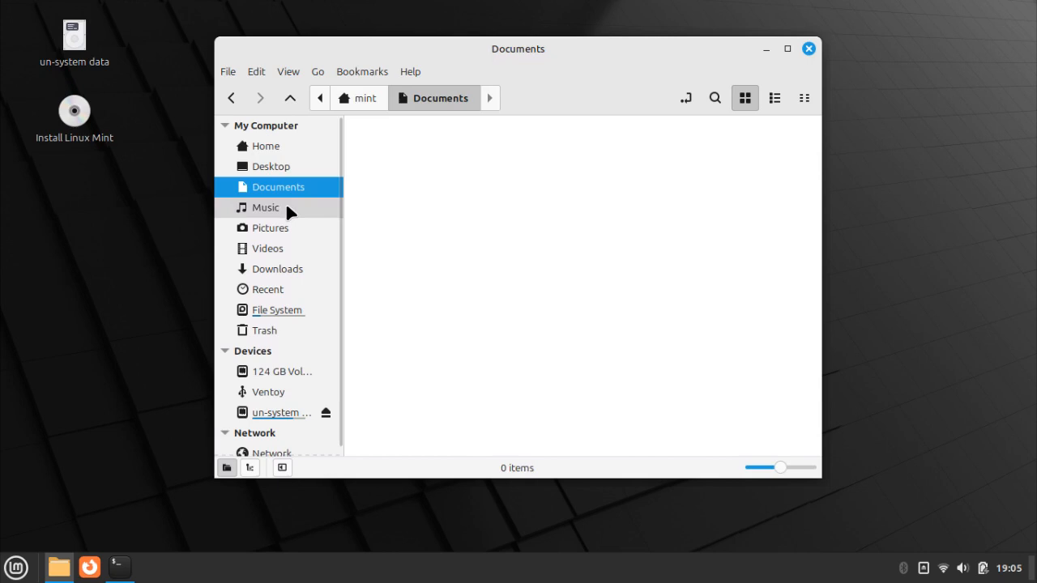
left_click(285, 207)
left_click(286, 228)
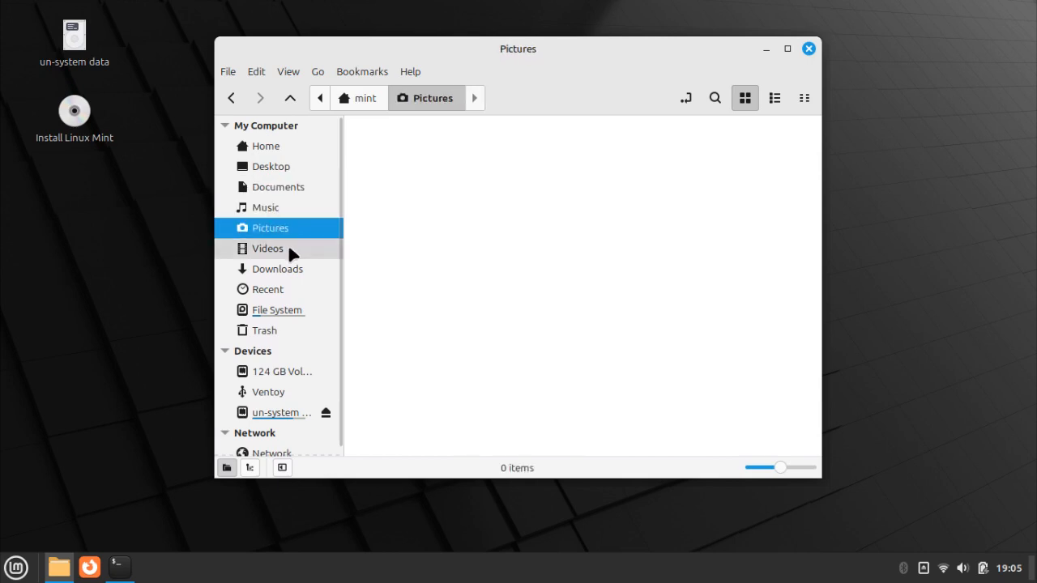
left_click(289, 249)
left_click(300, 269)
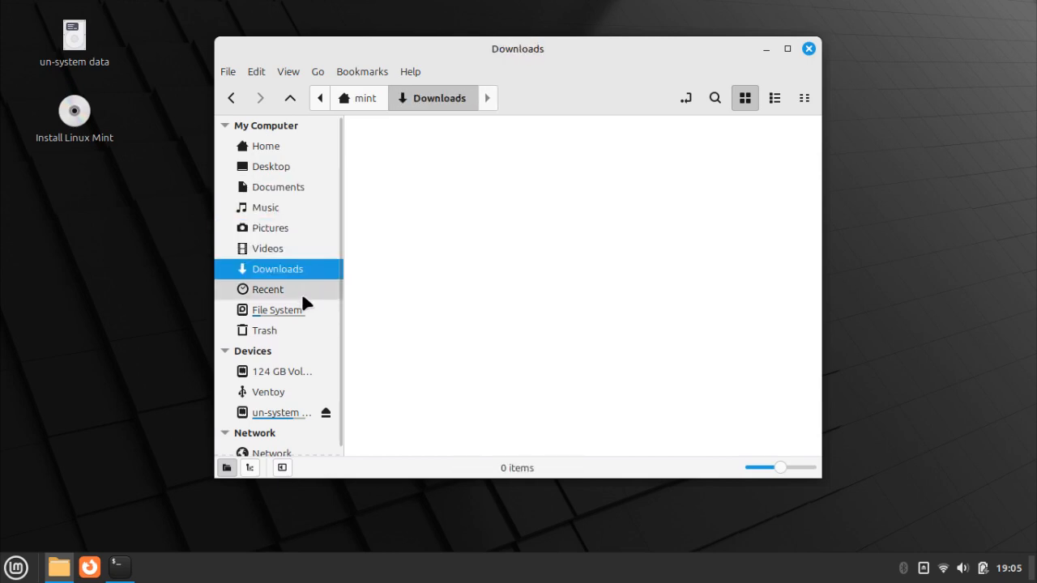
left_click(302, 291)
left_click(303, 311)
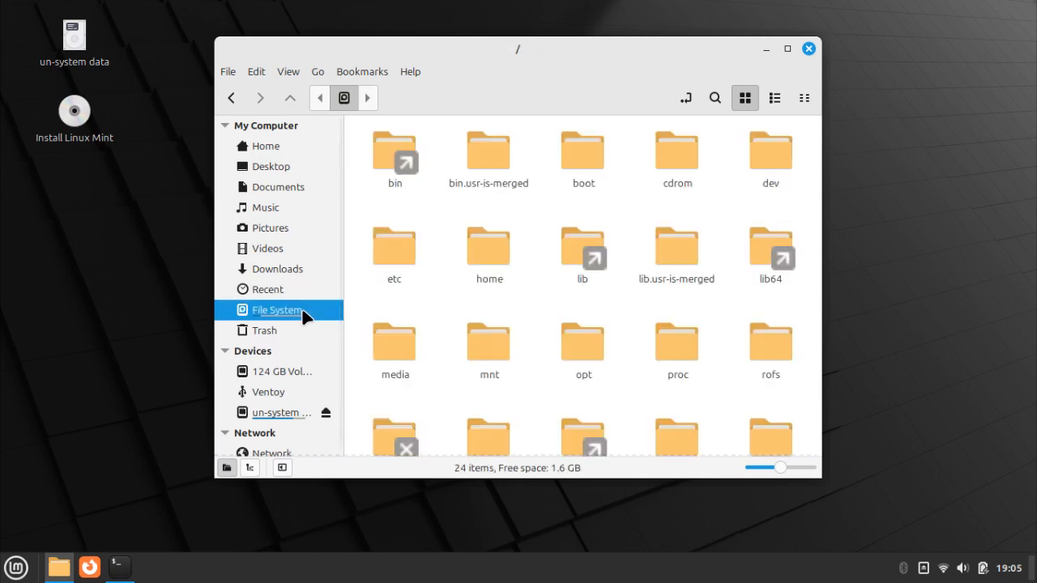
left_click(277, 330)
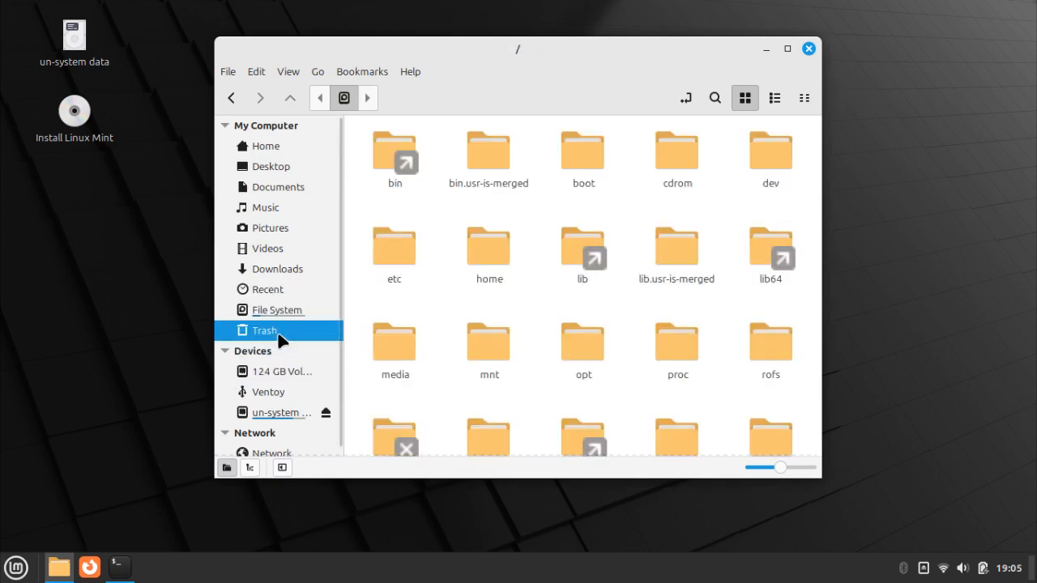
scroll(280, 273, "down", 1)
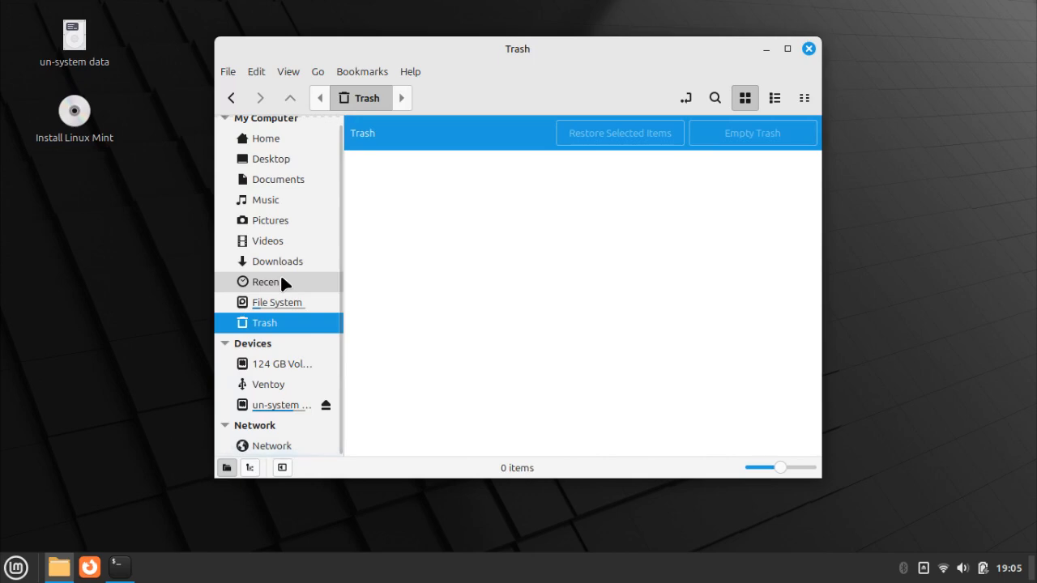
scroll(280, 273, "up", 1)
Look over the file manager's File, Edit, View and Bookmarks commands.
left_click(232, 69)
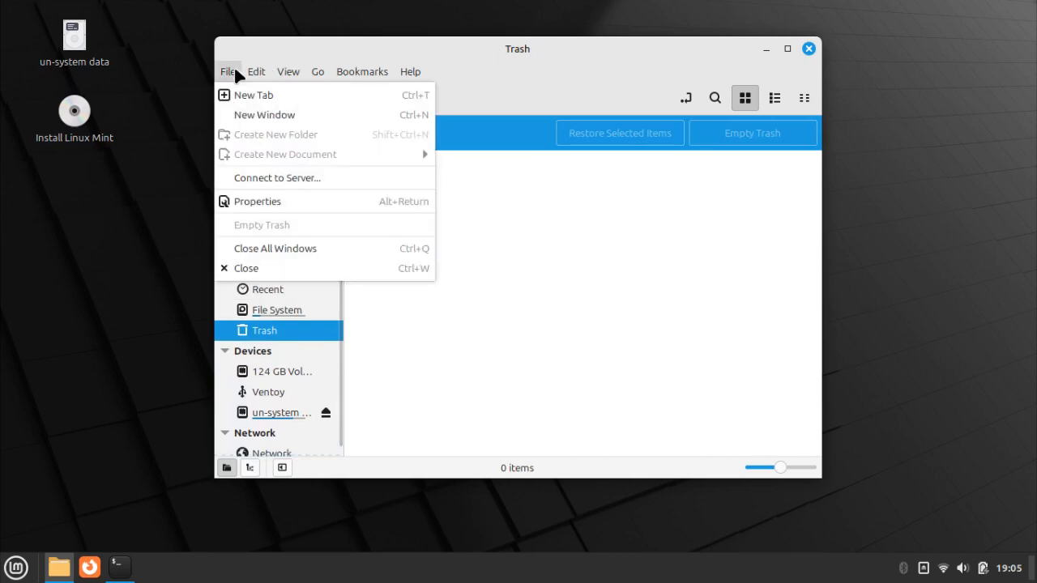
mouse_move(259, 71)
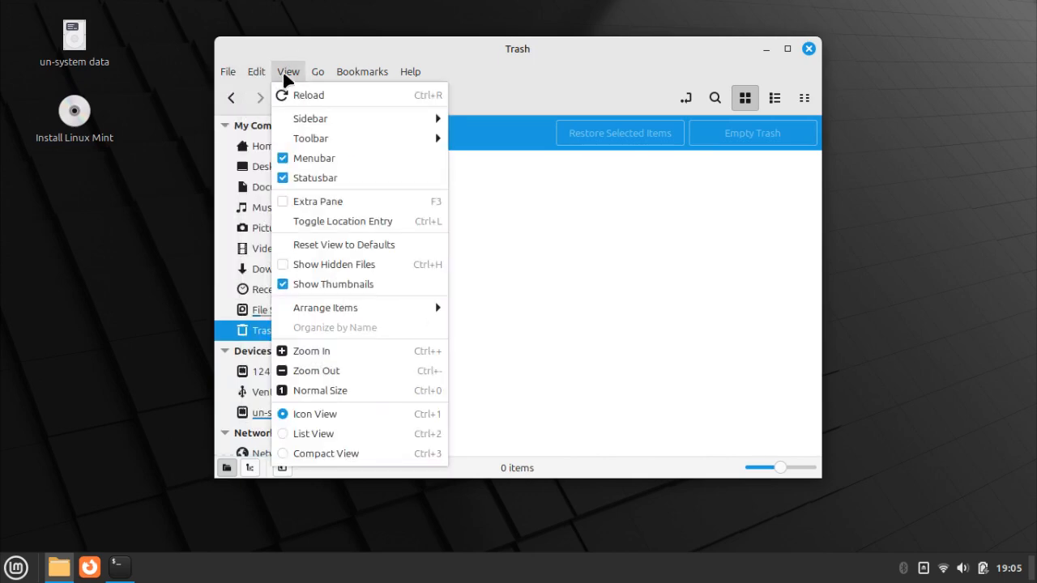
mouse_move(355, 84)
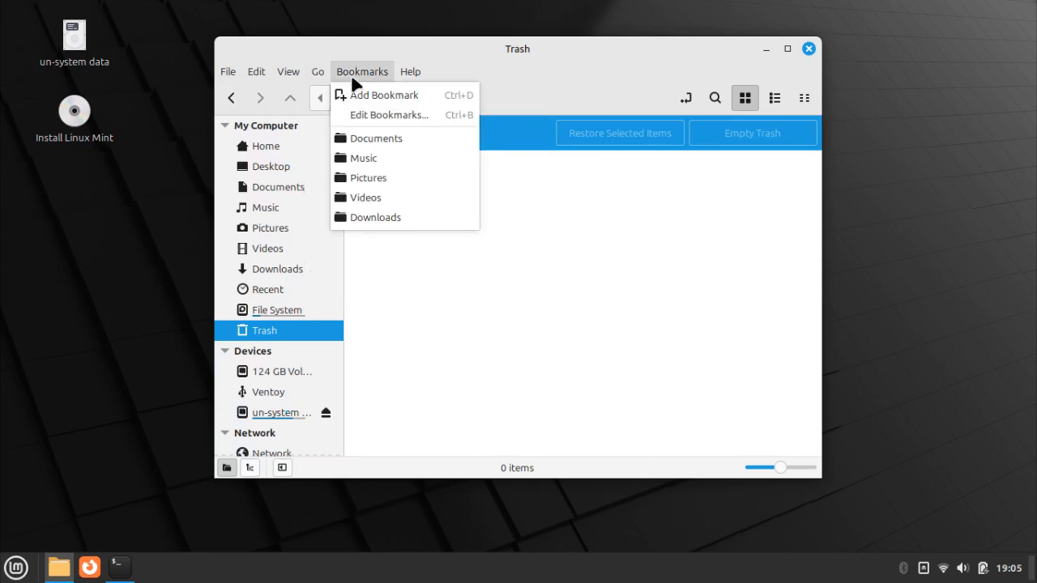
Maximize the file manager window and show the File System root folder.
left_click(789, 49)
left_click(787, 48)
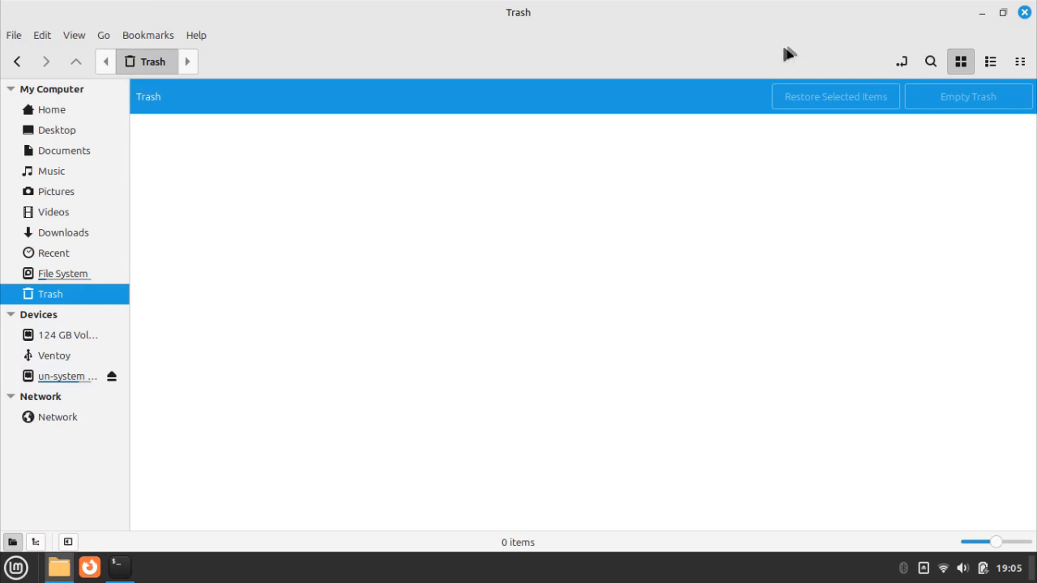
left_click(94, 272)
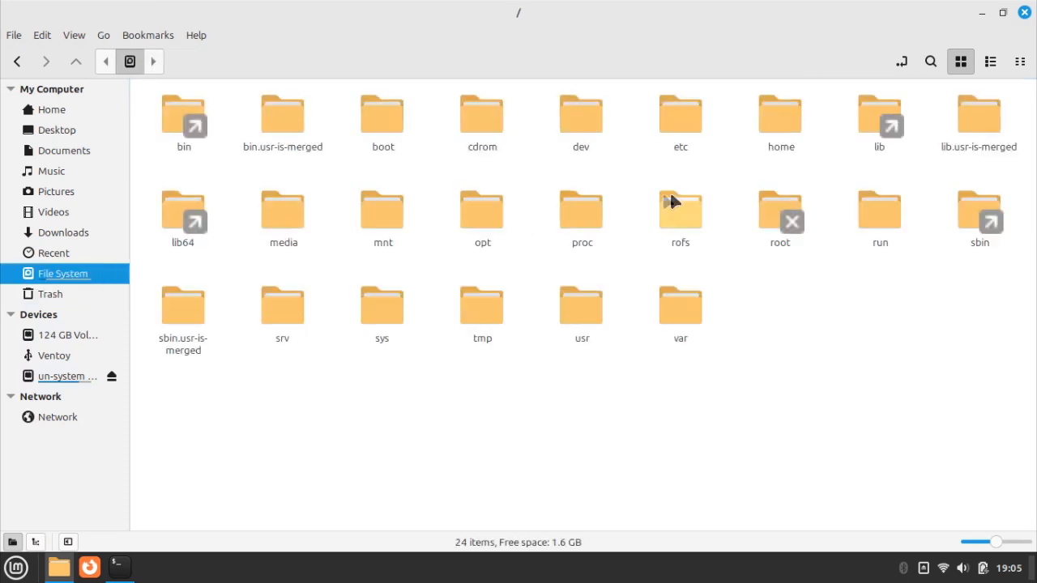
Preview the File System folder in list, compact and icon layouts, try the path entry and search, and close the file manager.
left_click(990, 61)
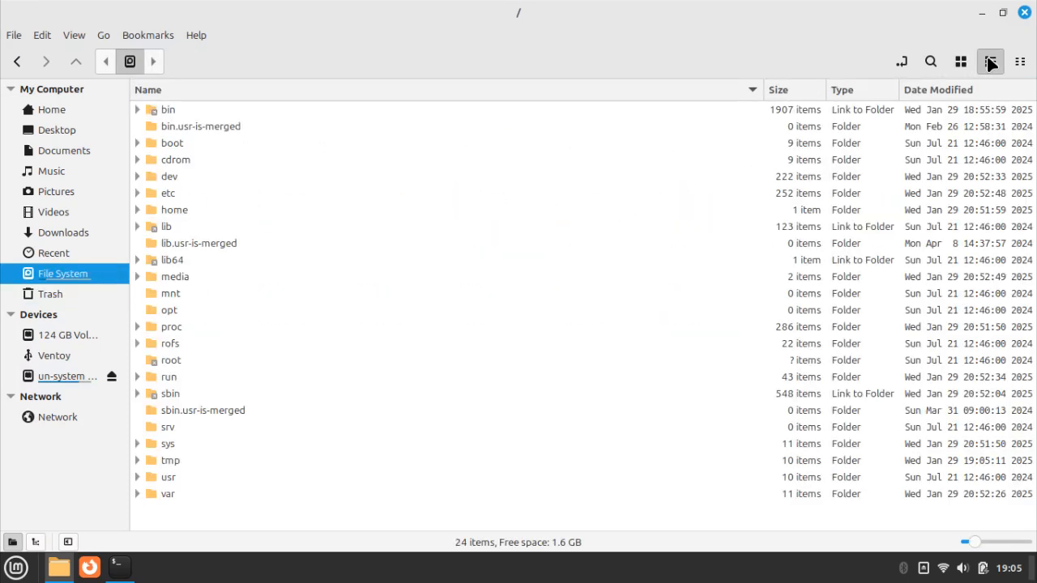
left_click(1022, 62)
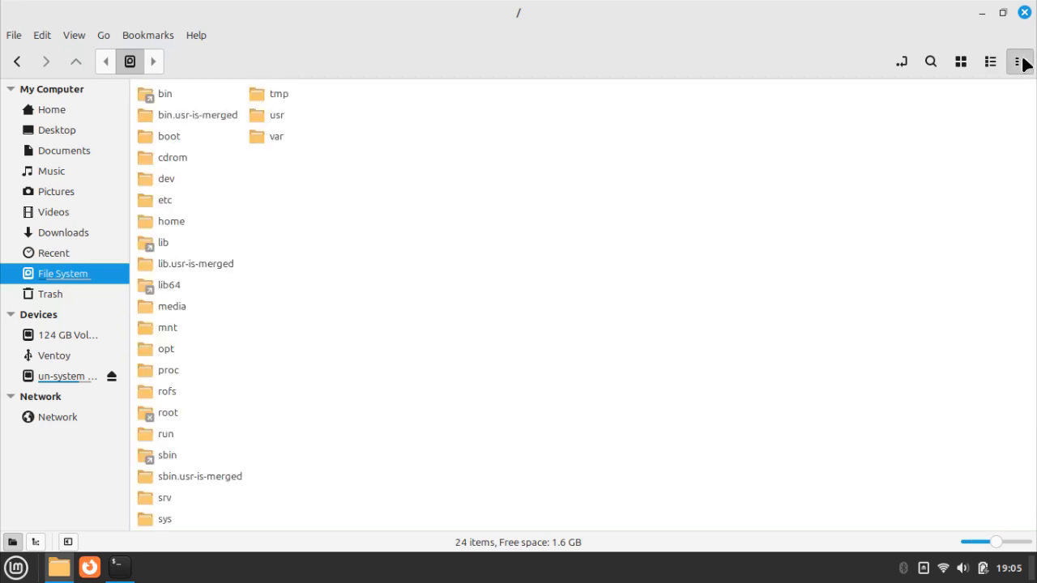
left_click(898, 60)
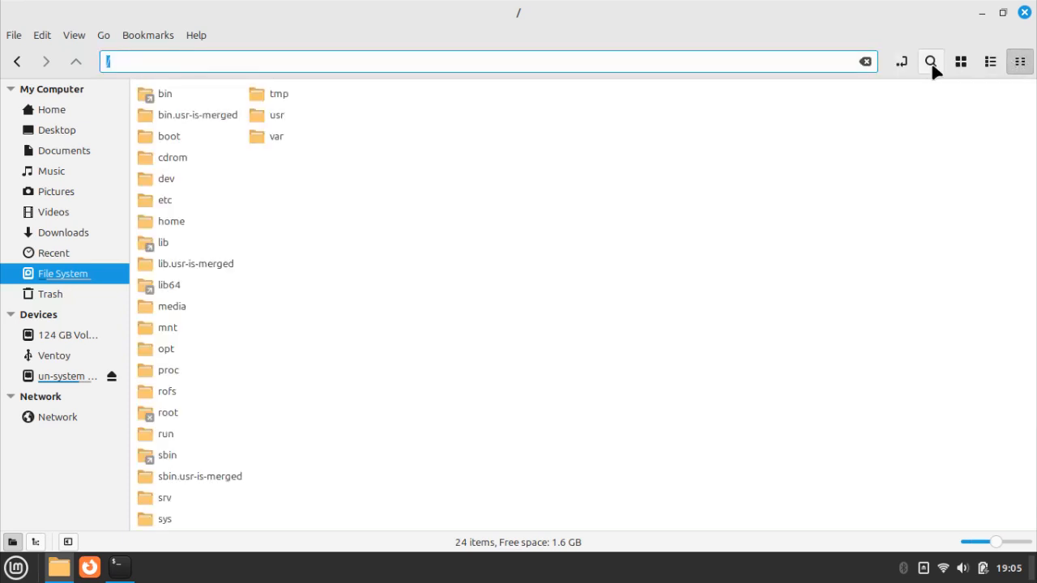
left_click(931, 62)
left_click(931, 65)
left_click(964, 64)
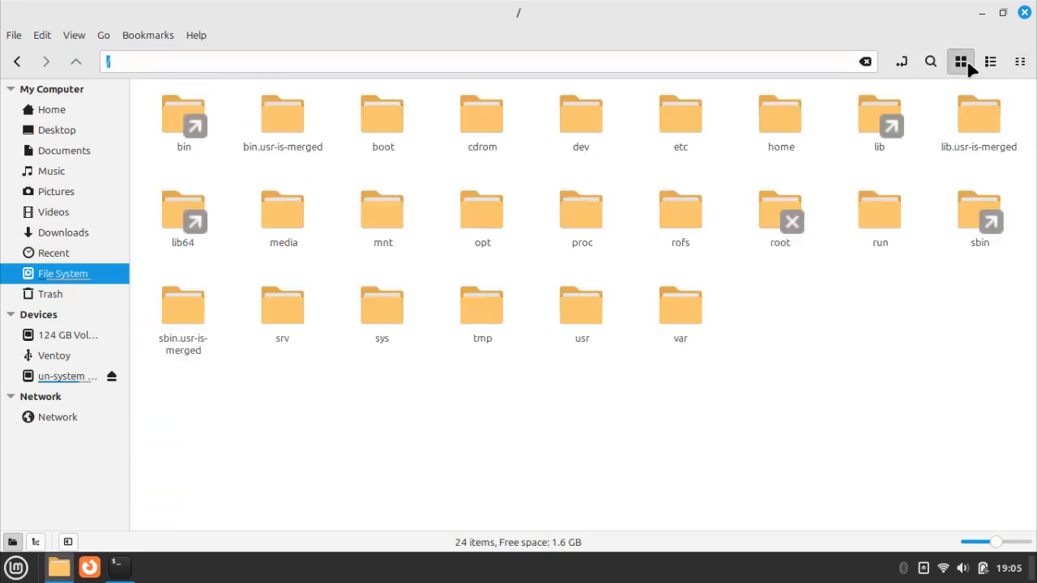
left_click(1025, 13)
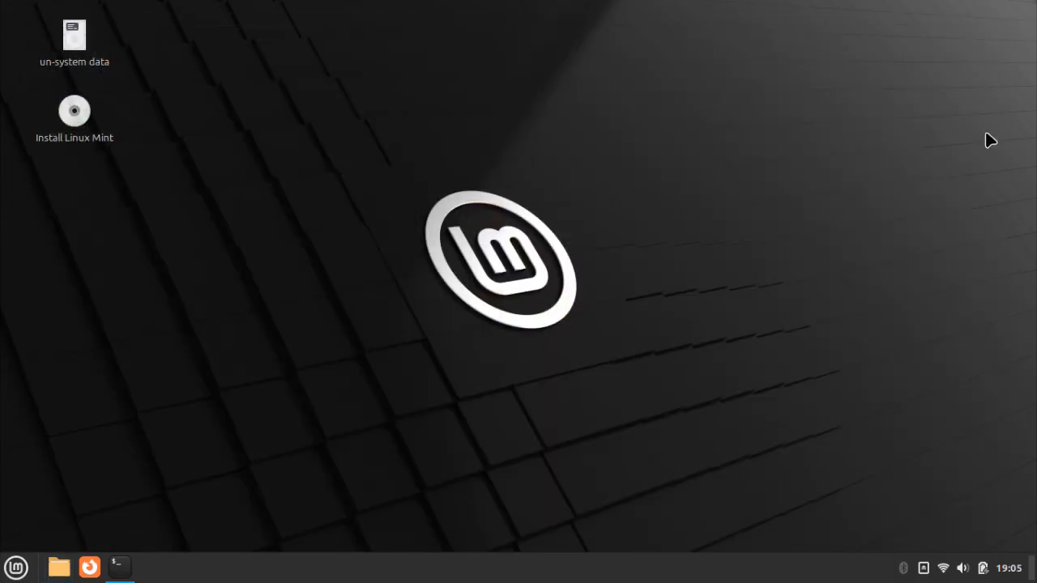
Open the settings window for the desktop's taskbar panel.
right_click(271, 571)
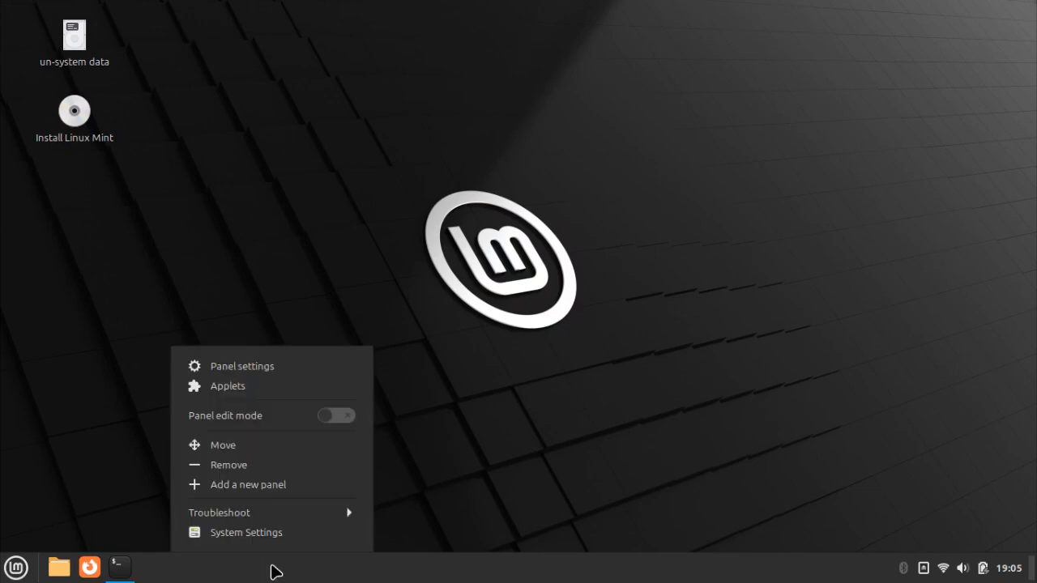
left_click(287, 371)
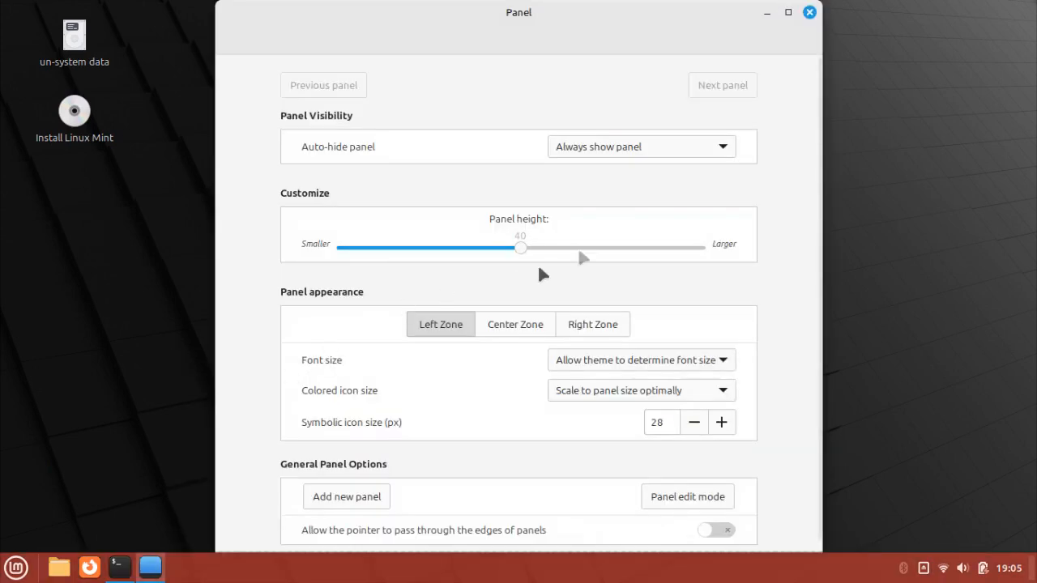
Look over the panel's visibility, height and appearance options and close the panel settings.
scroll(772, 222, "down", 1)
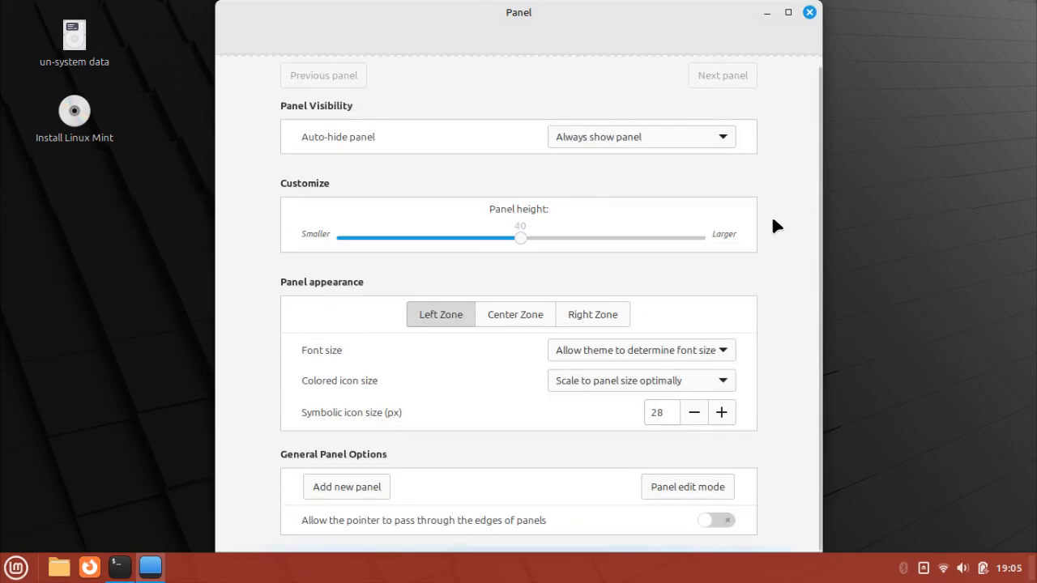
scroll(773, 222, "up", 1)
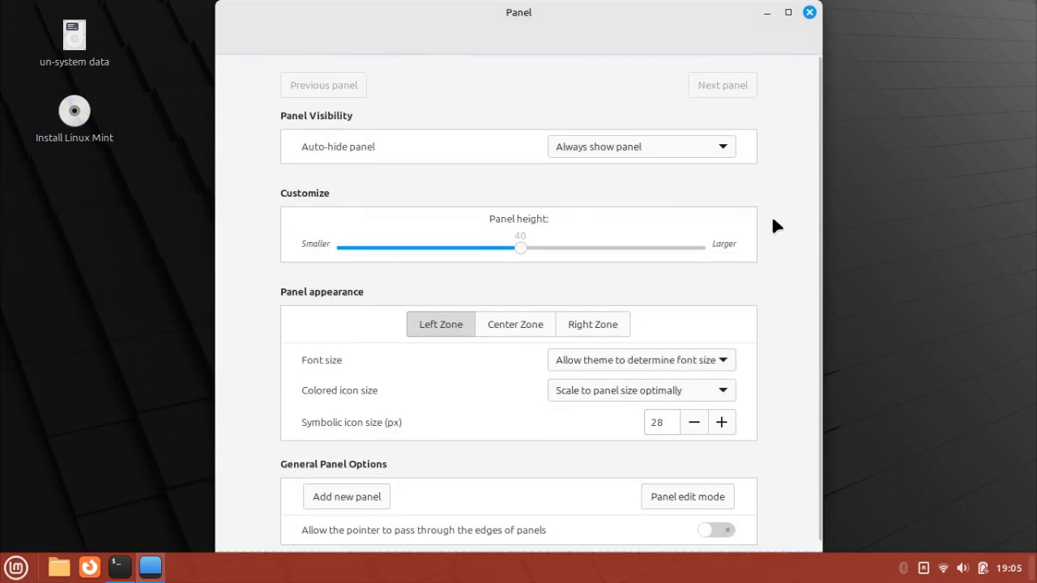
left_click(810, 12)
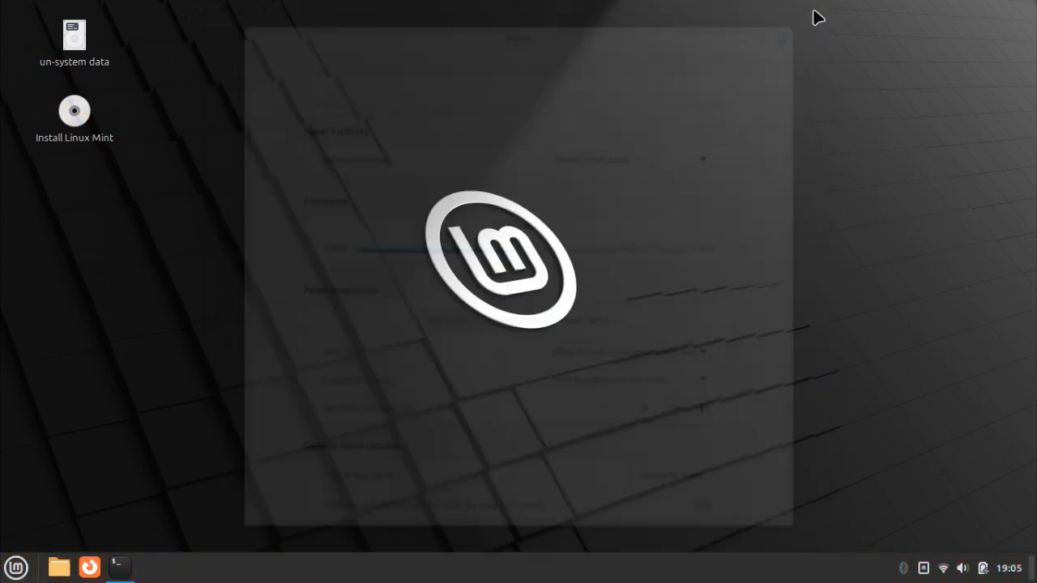
Open System Settings from the taskbar panel and show the Backgrounds page.
right_click(374, 574)
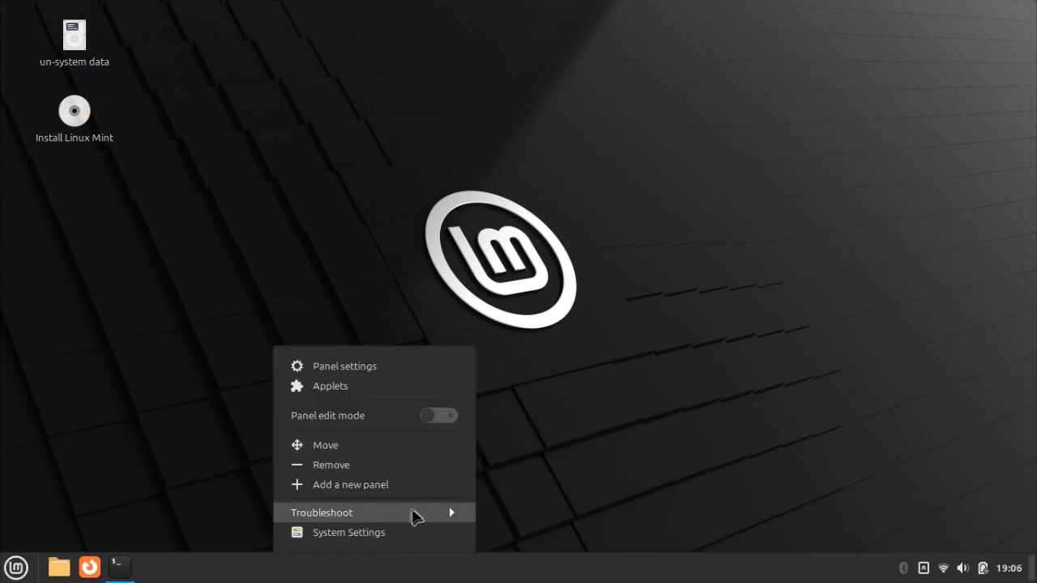
left_click(418, 537)
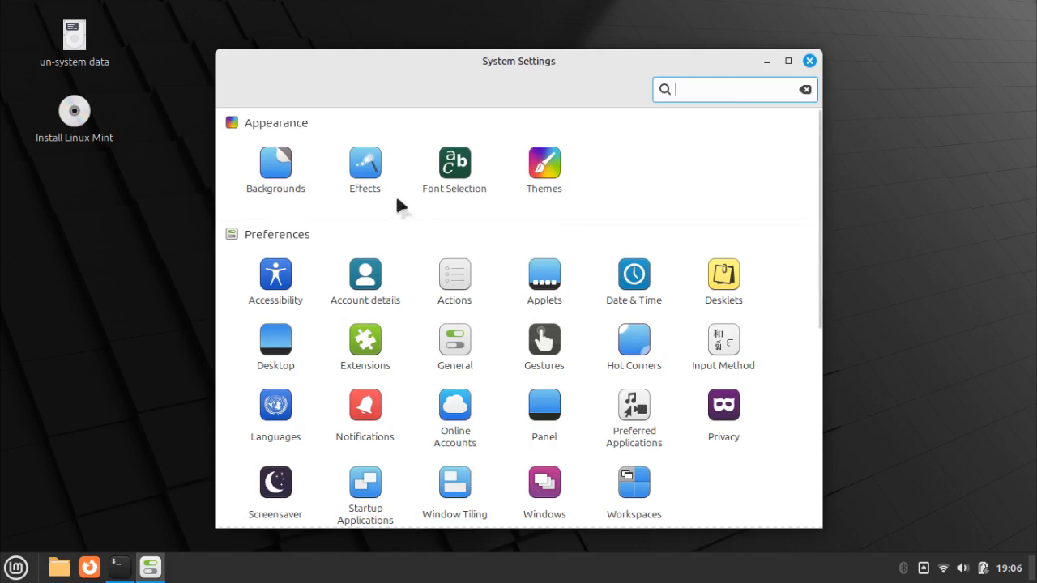
left_click(274, 168)
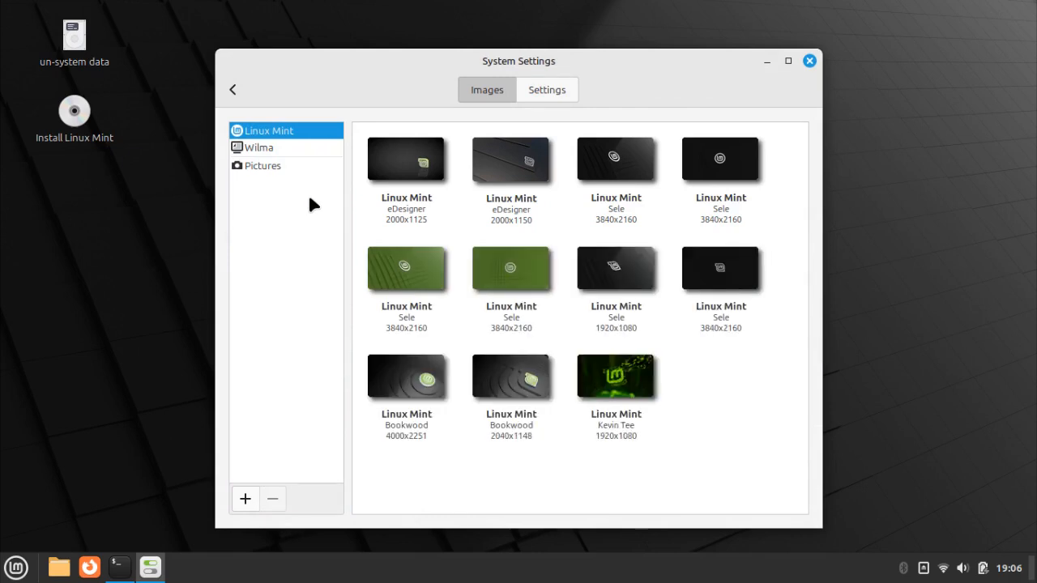
Set the Snow Mountain image from the Wilma collection as the desktop background, minimize the window to view it, and restore the window.
left_click(273, 147)
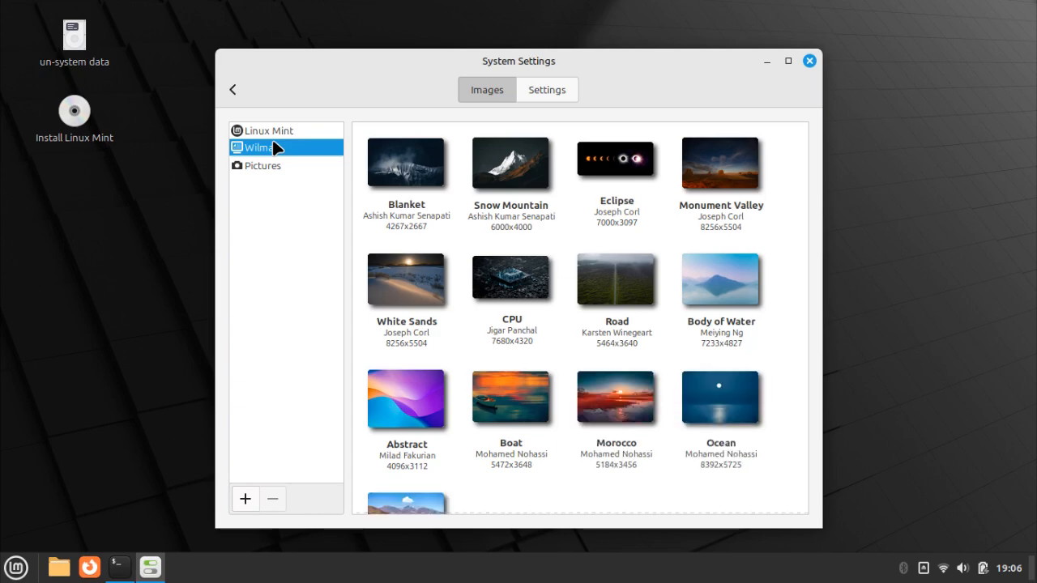
scroll(451, 247, "down", 2)
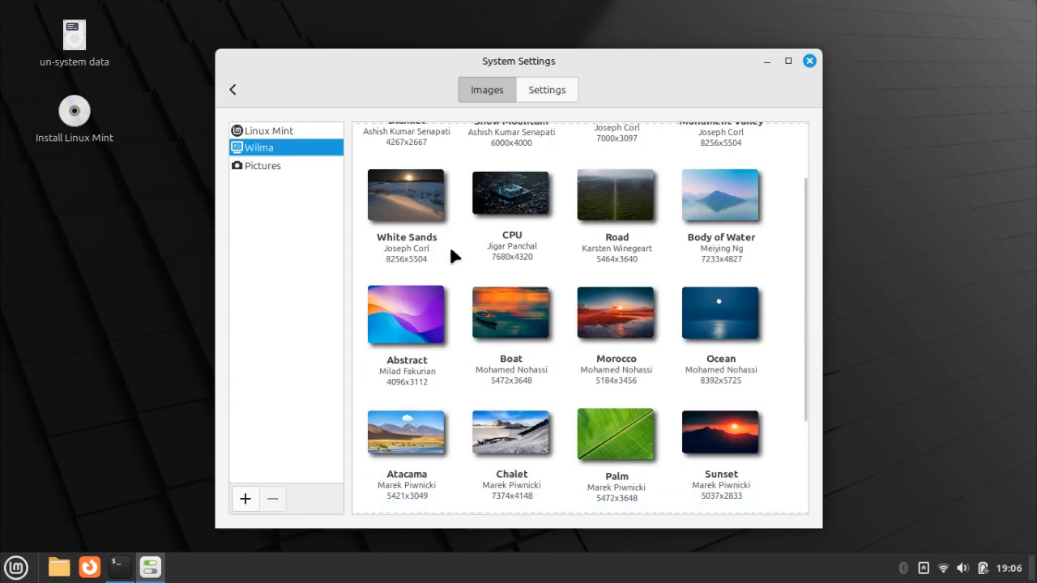
scroll(452, 254, "down", 4)
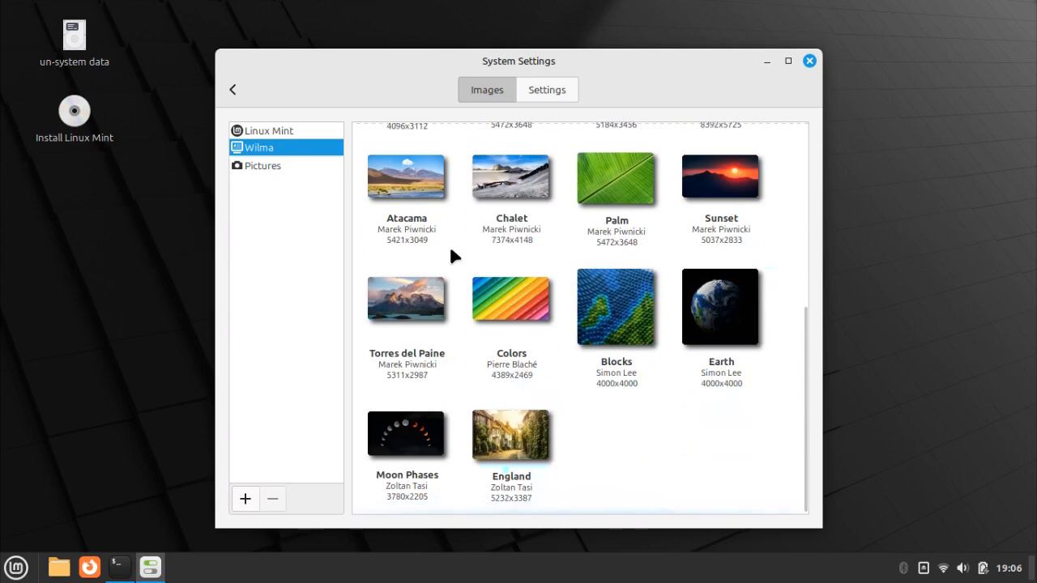
scroll(451, 254, "up", 6)
left_click(530, 186)
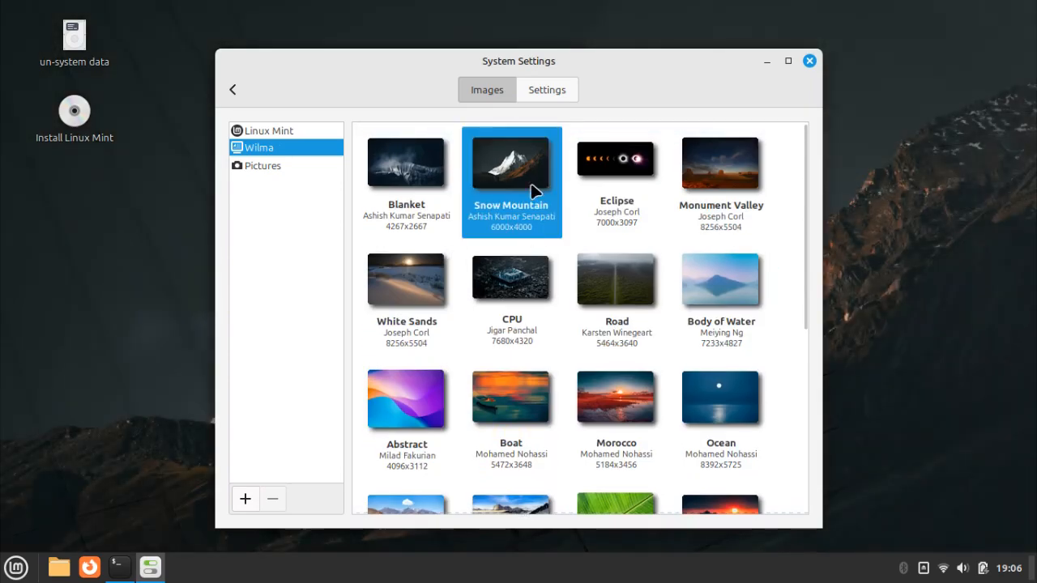
left_click(768, 62)
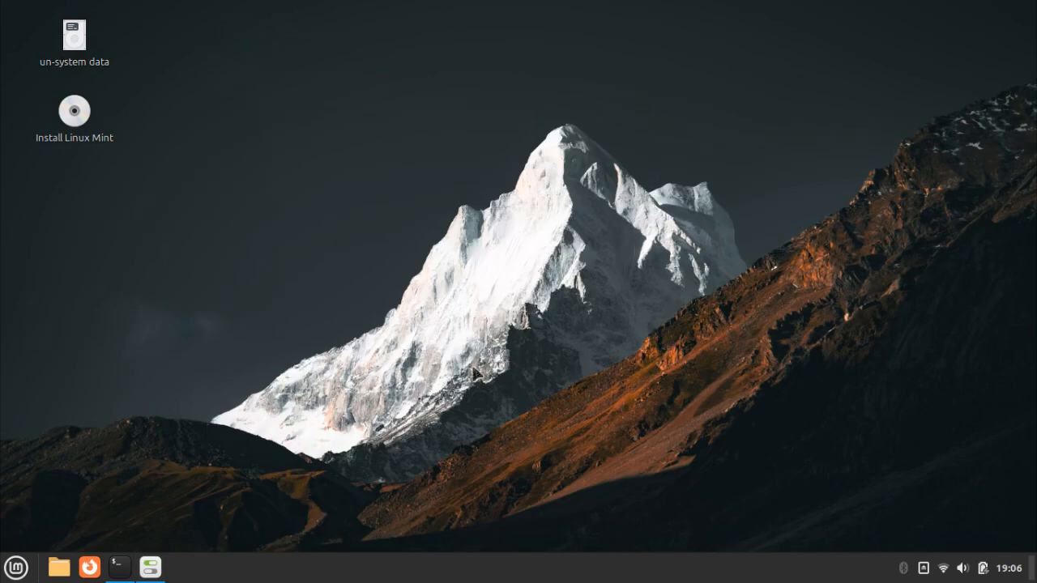
left_click(149, 567)
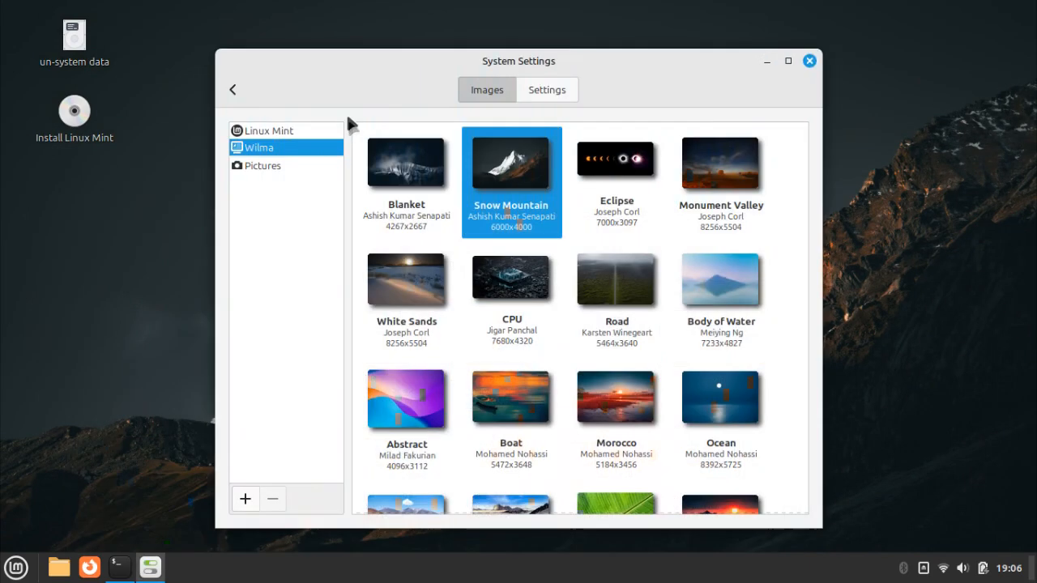
In the Effects settings, set the window animation speed to the fastest and test it by minimizing and restoring the window repeatedly.
left_click(228, 86)
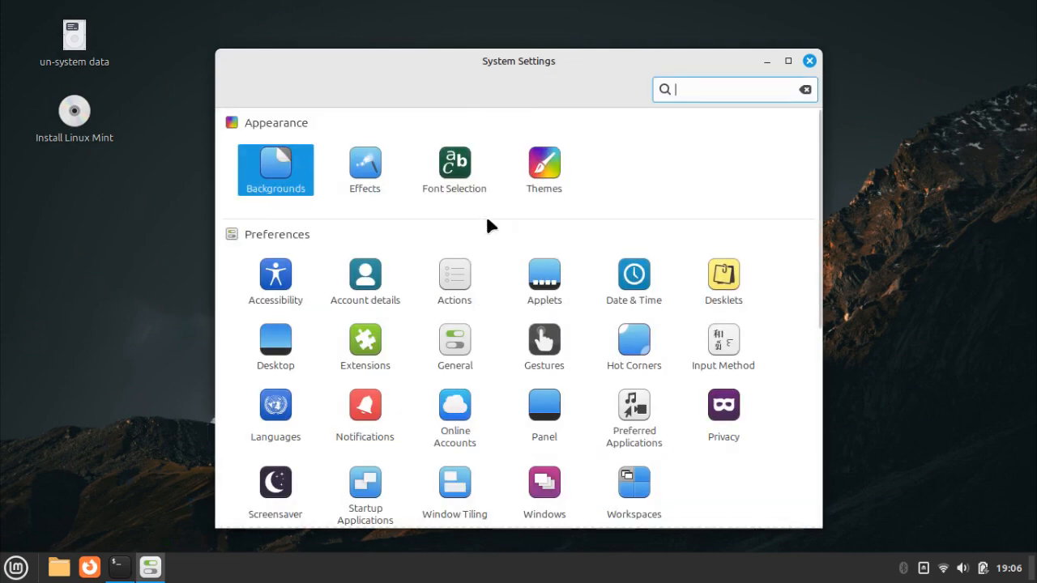
left_click(375, 169)
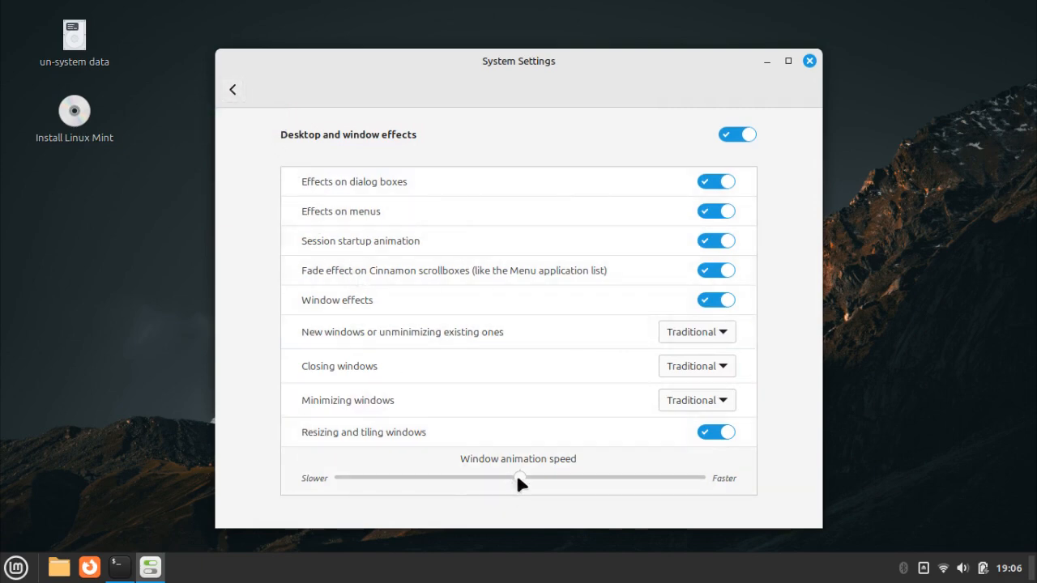
left_click_drag(567, 485, 704, 478)
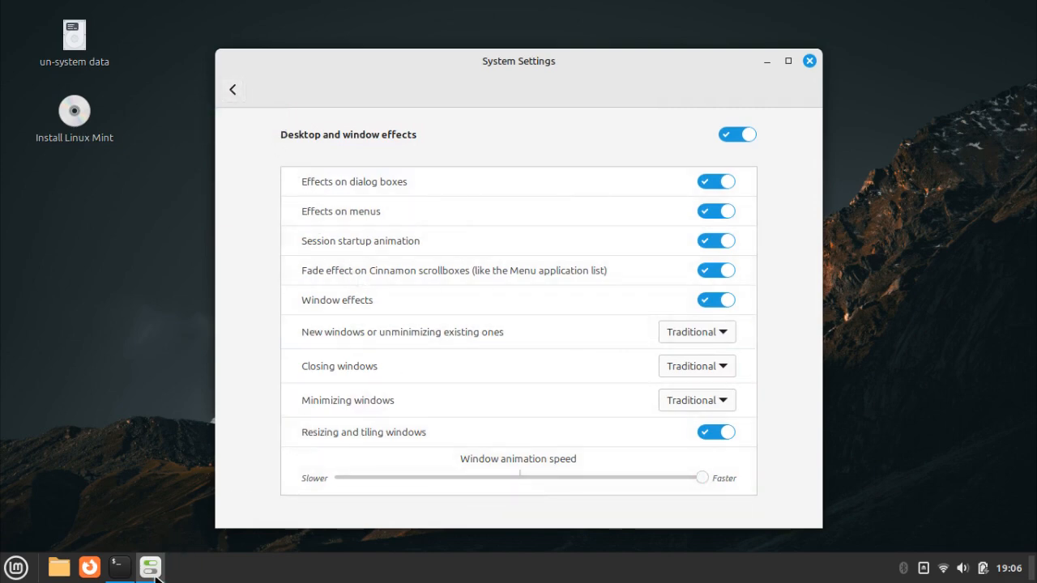
left_click(153, 570)
left_click(151, 568)
left_click(151, 568)
left_click(150, 568)
Test the slowest window animation speed on the settings window, return the speed to the middle mark and leave the Effects page.
left_click(335, 475)
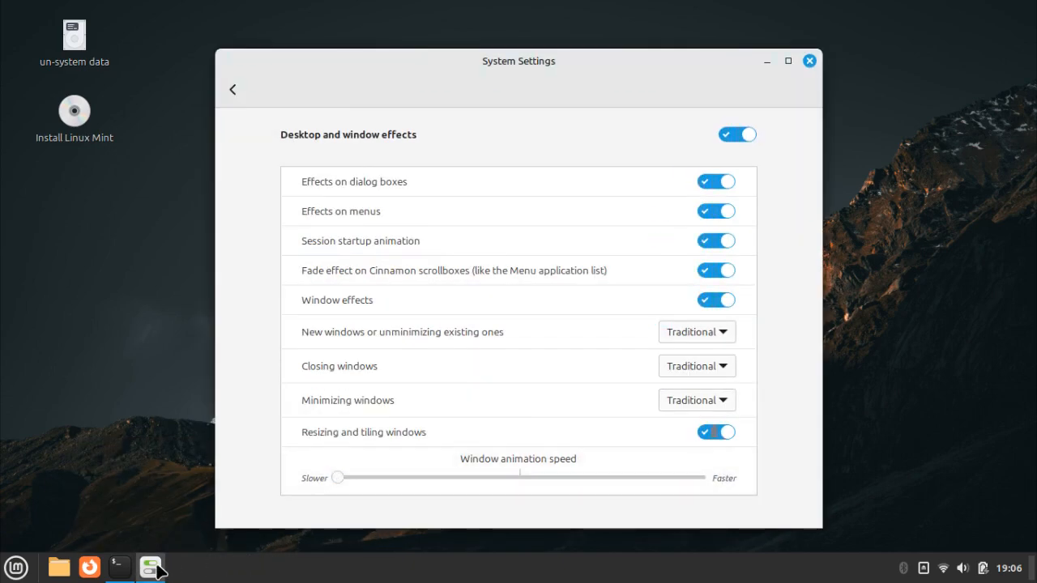
left_click(151, 568)
left_click(150, 568)
left_click(157, 566)
left_click(157, 566)
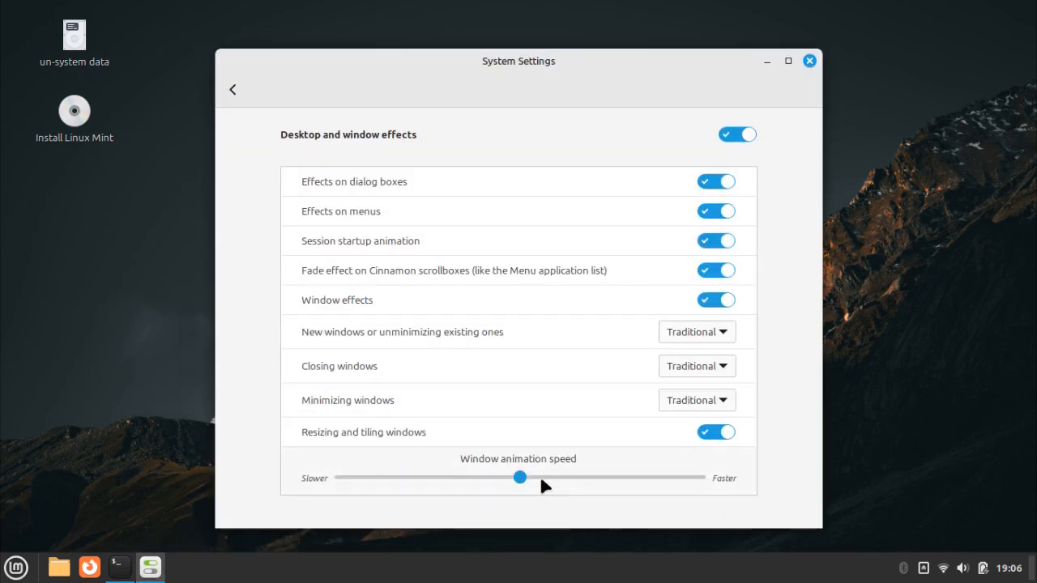
left_click(233, 89)
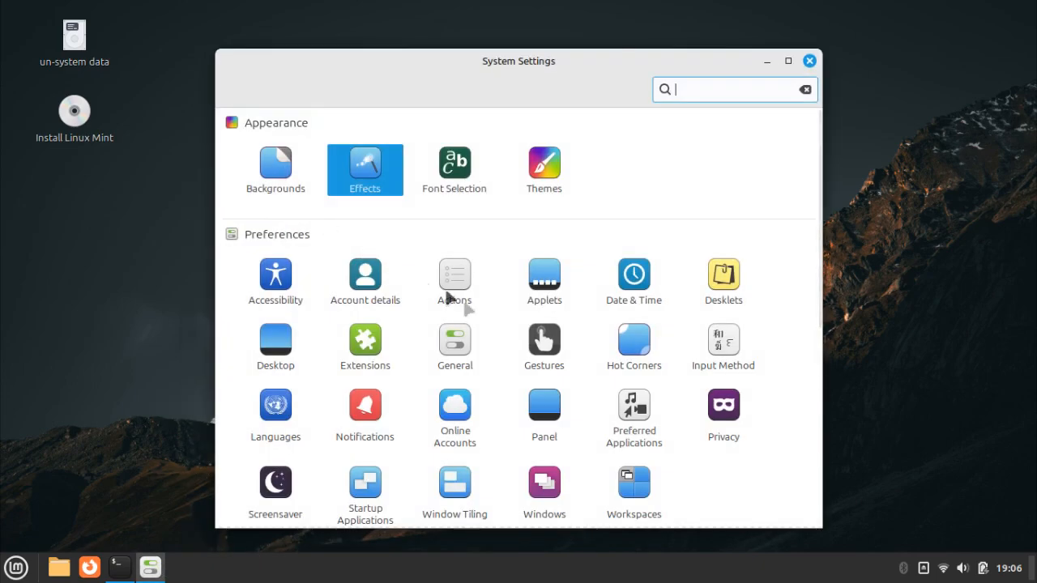
Browse the Preferences and Hardware categories, view the Date & Time page and return to the settings overview.
scroll(433, 299, "down", 2)
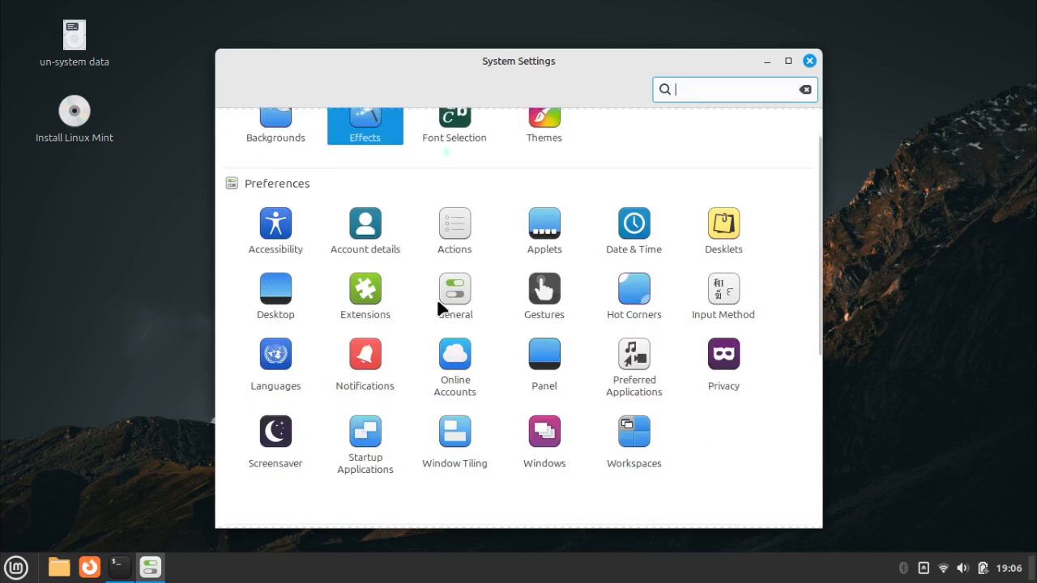
scroll(438, 308, "down", 1)
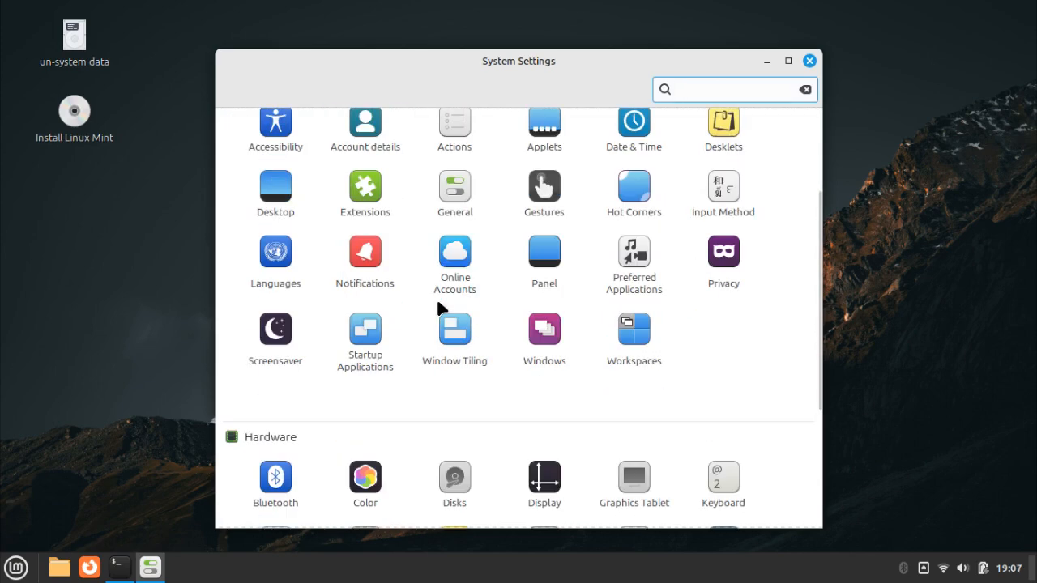
scroll(438, 308, "up", 1)
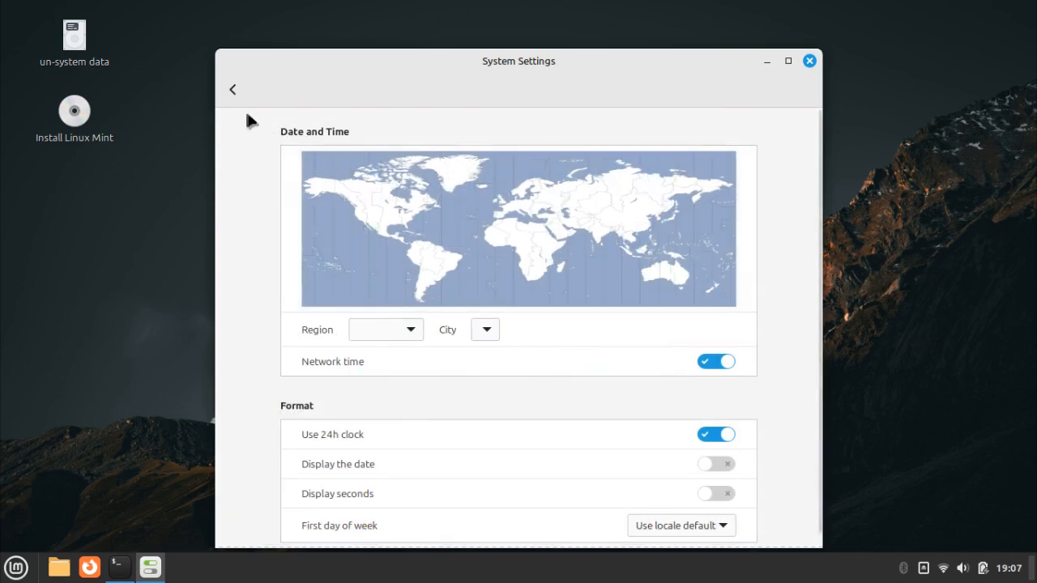
left_click(232, 89)
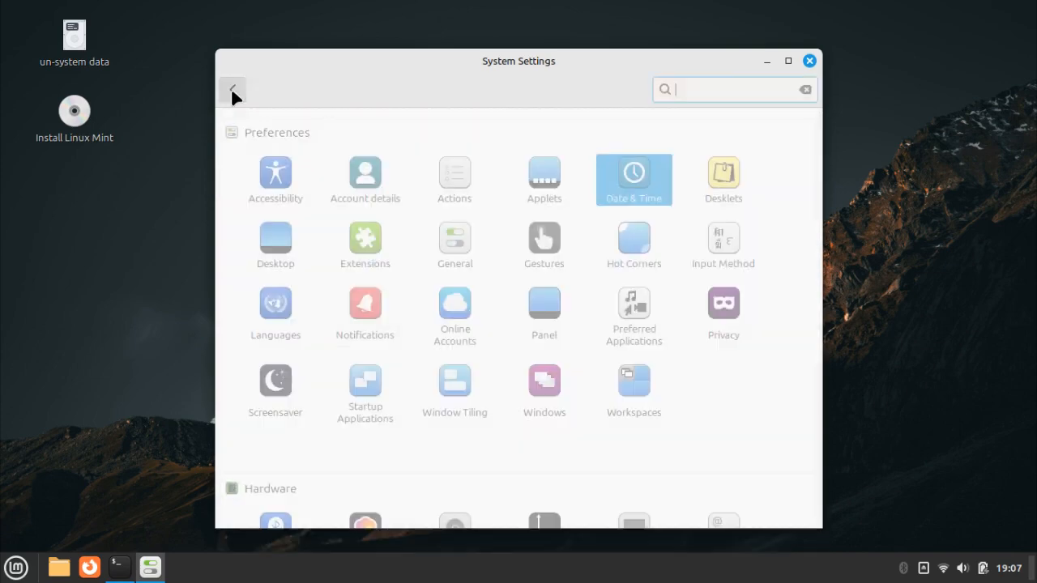
In the Desktop settings, try switching the Network and Home desktop icons on and off, then return to the overview.
left_click(276, 241)
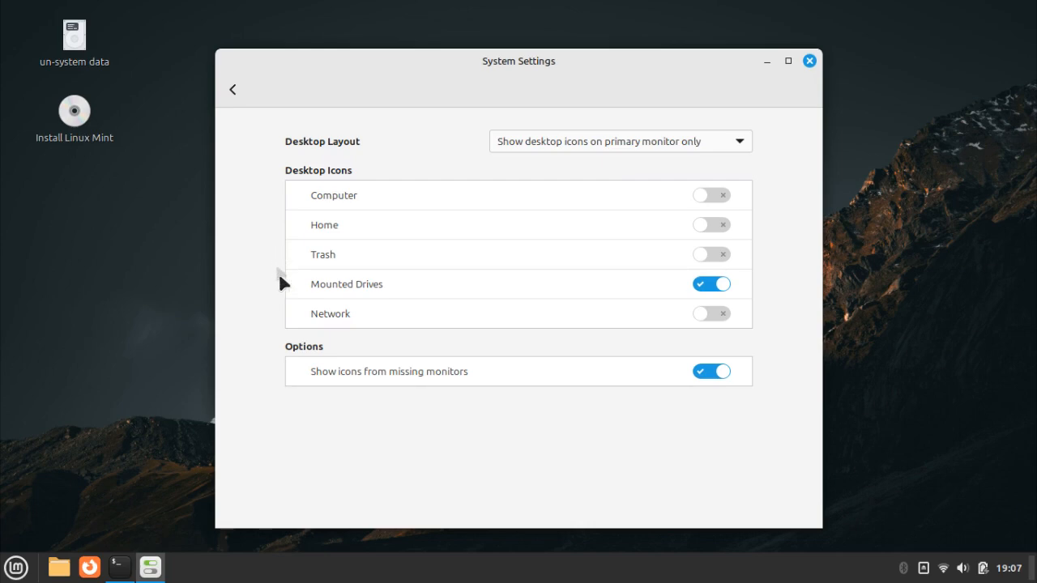
left_click(704, 314)
left_click(705, 314)
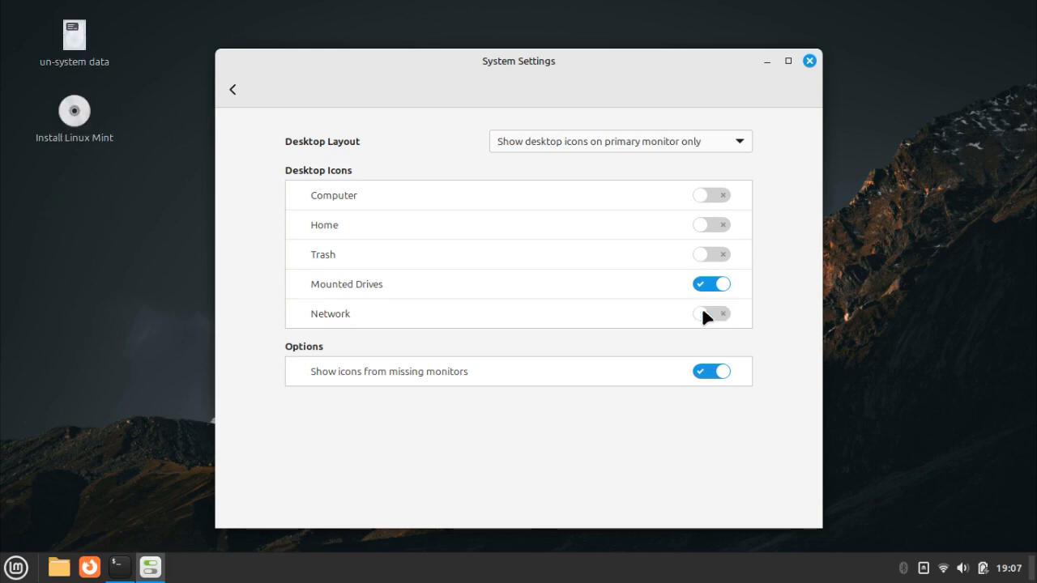
left_click(715, 225)
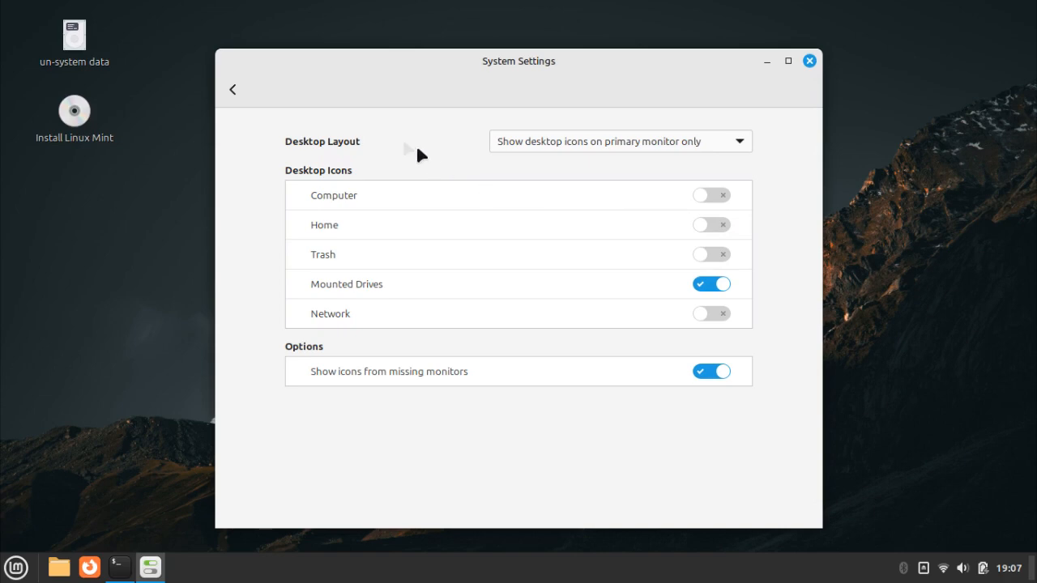
left_click(238, 88)
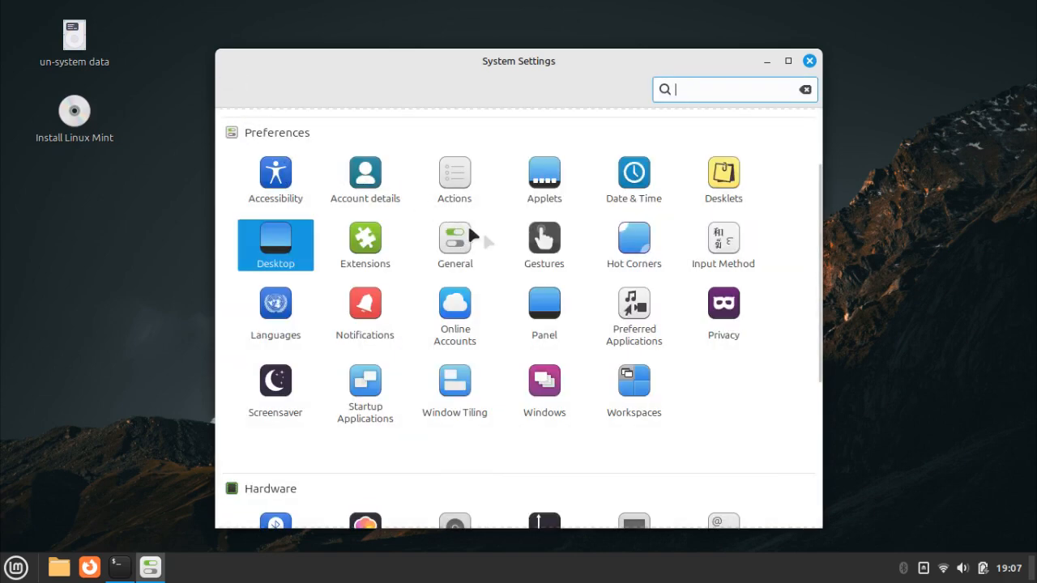
In Preferred Applications, check the web browser choices and set Rhythmbox as the music application, dismissing the application chooser.
left_click(637, 306)
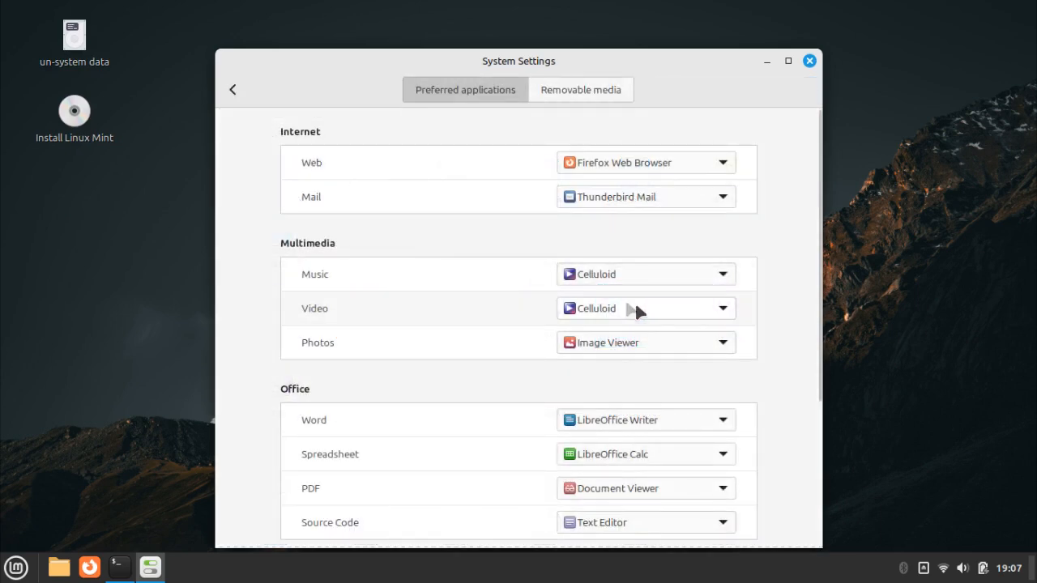
left_click(660, 163)
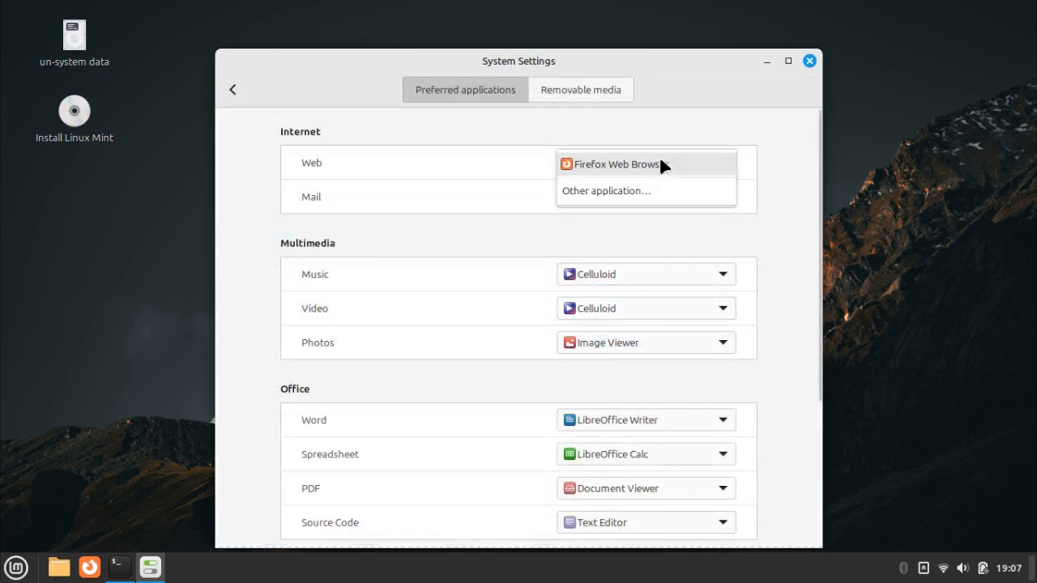
left_click(659, 164)
scroll(613, 221, "down", 4)
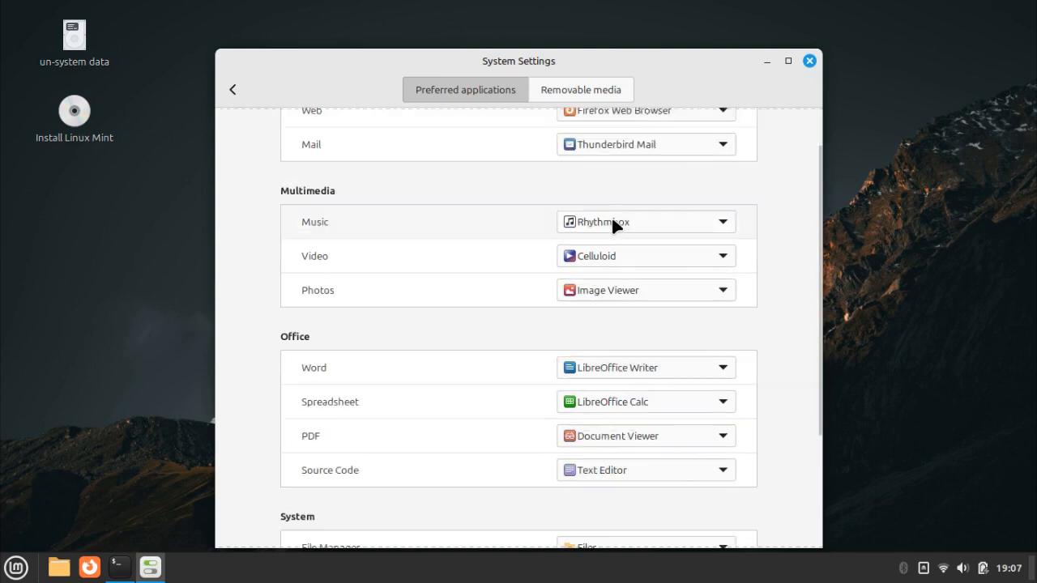
scroll(613, 225, "down", 2)
scroll(613, 224, "up", 2)
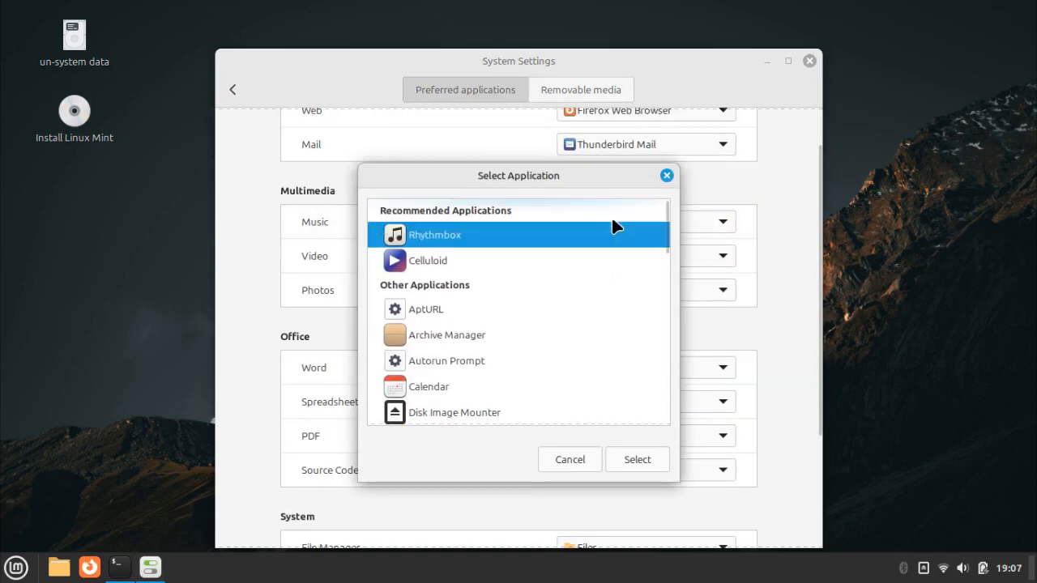
left_click(667, 176)
Look over the Office and System default applications and the alternatives offered for PDF files.
scroll(763, 214, "down", 4)
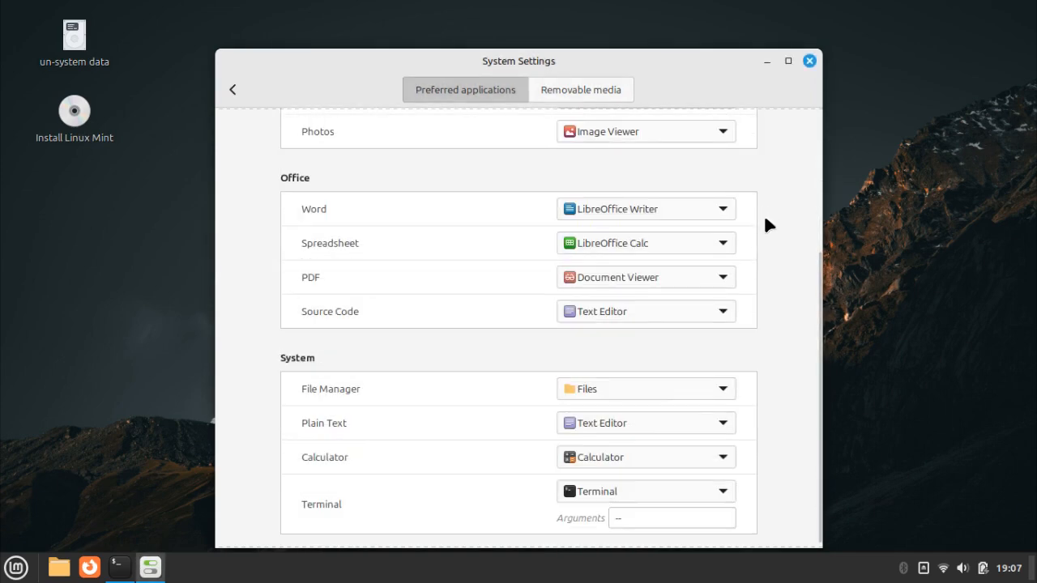
scroll(764, 214, "up", 1)
scroll(764, 213, "up", 4)
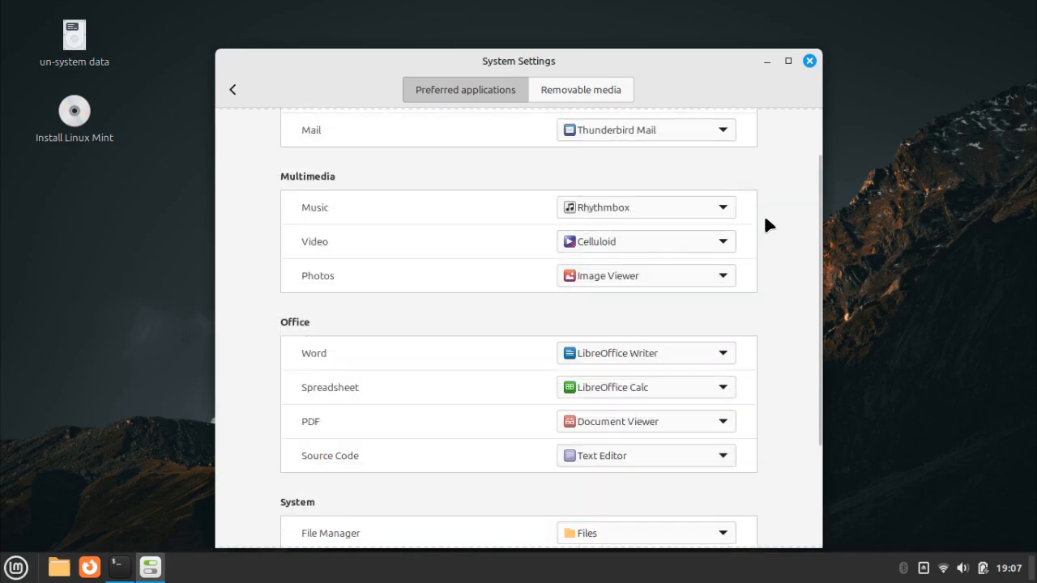
scroll(764, 214, "down", 4)
scroll(763, 214, "down", 1)
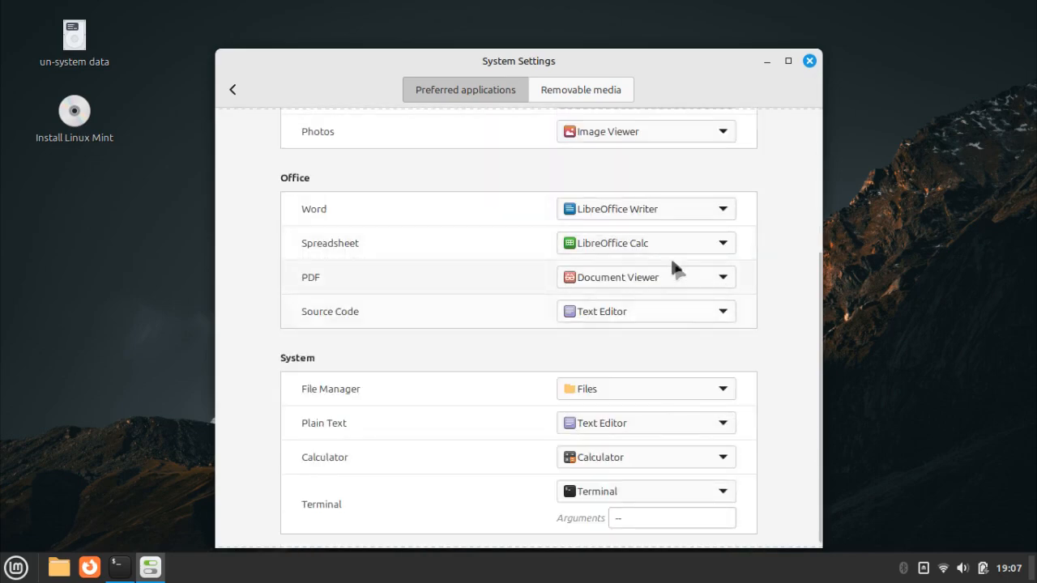
left_click(668, 276)
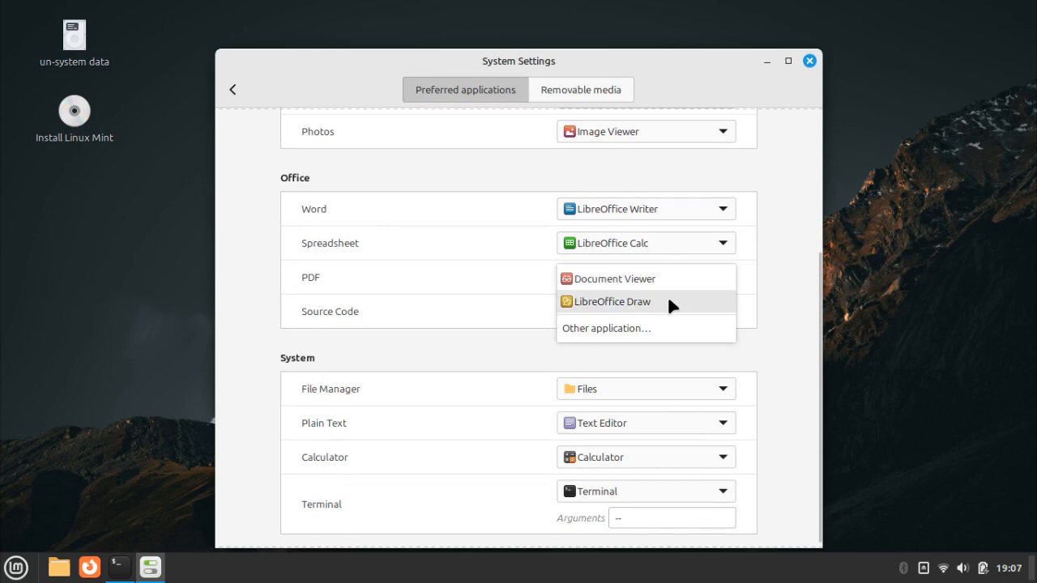
left_click(786, 282)
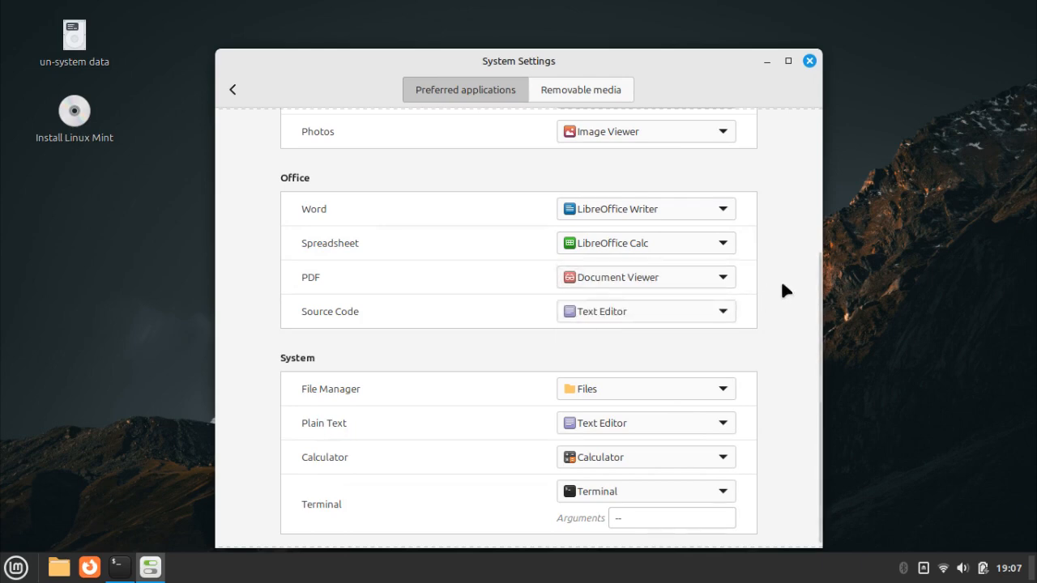
Check the alternatives offered for the Word default application and return to the settings overview.
left_click(680, 208)
left_click(730, 183)
scroll(733, 191, "up", 4)
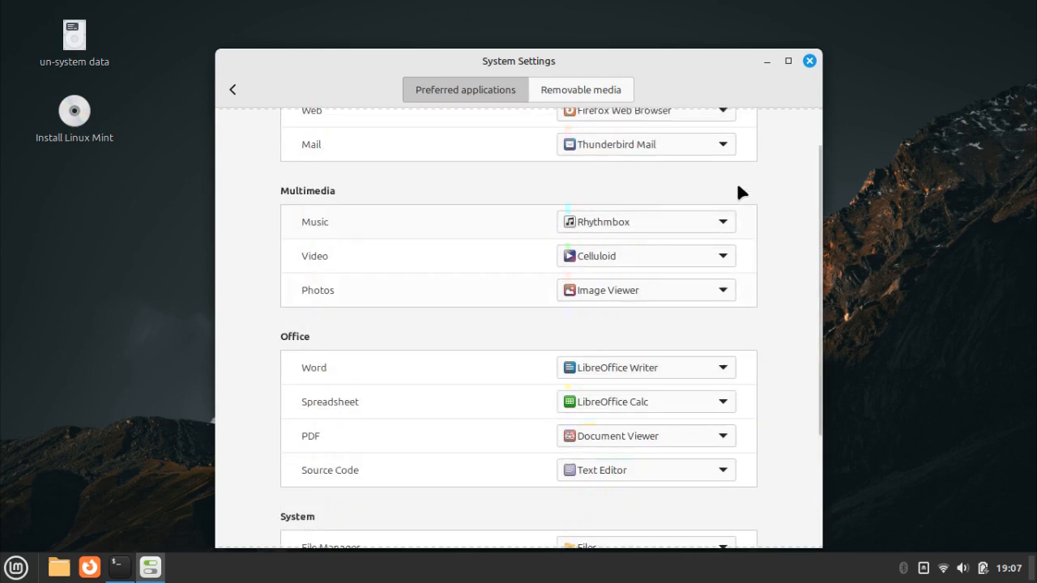
left_click(232, 90)
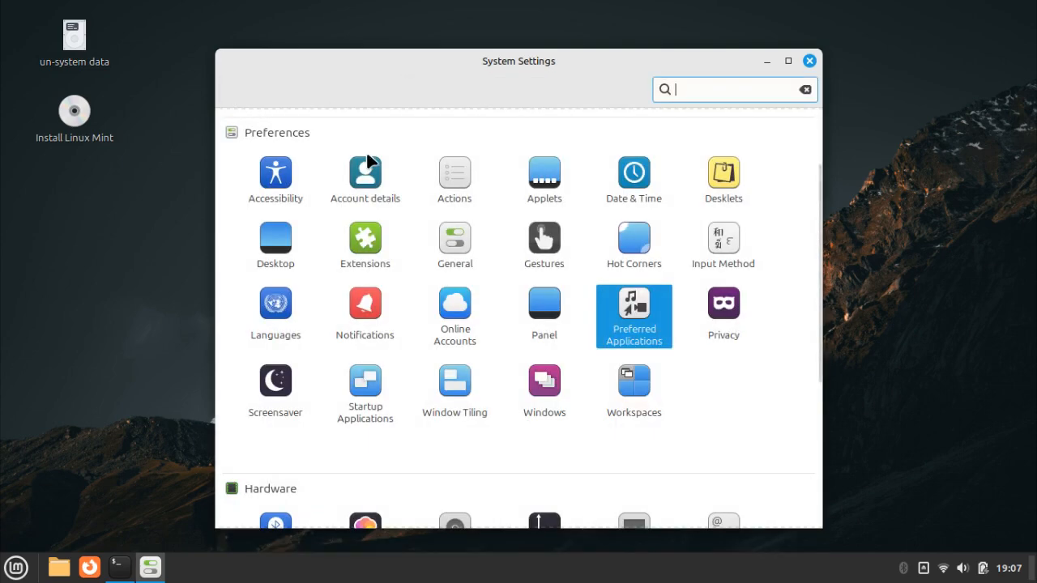
View the Screensaver delay and lock settings, and return to the settings overview.
scroll(475, 327, "down", 1)
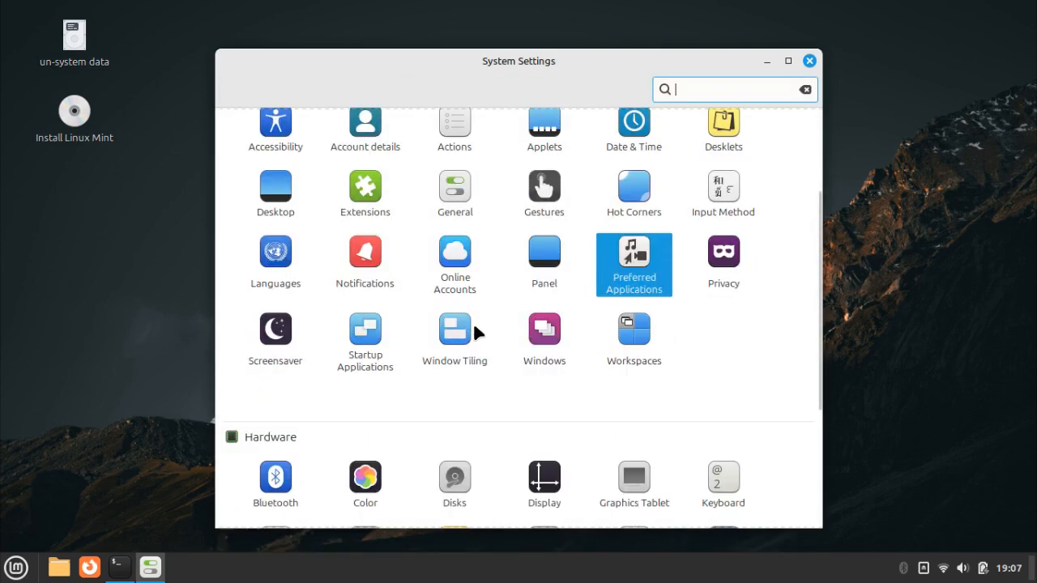
left_click(277, 331)
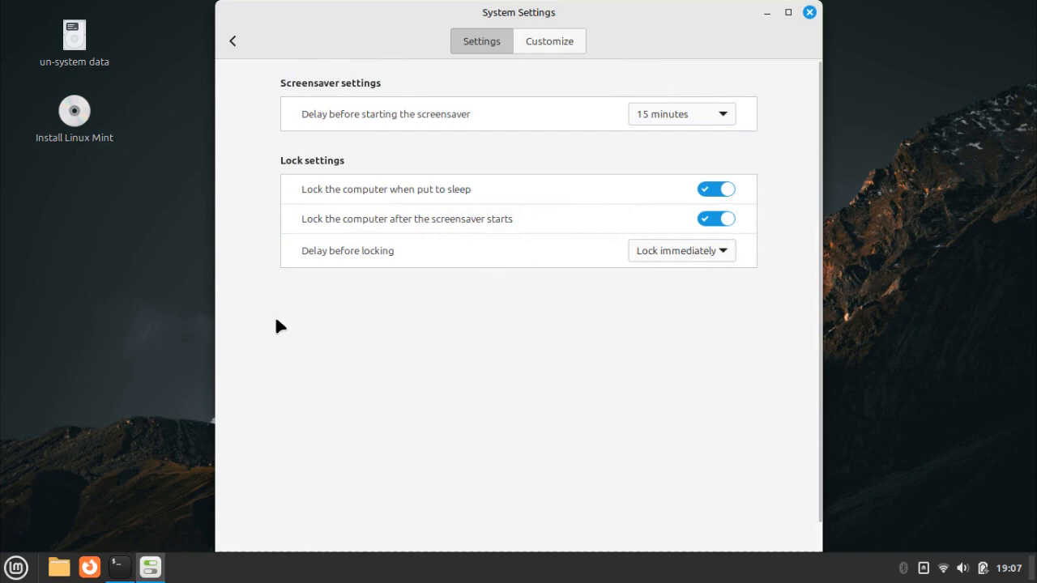
left_click(234, 40)
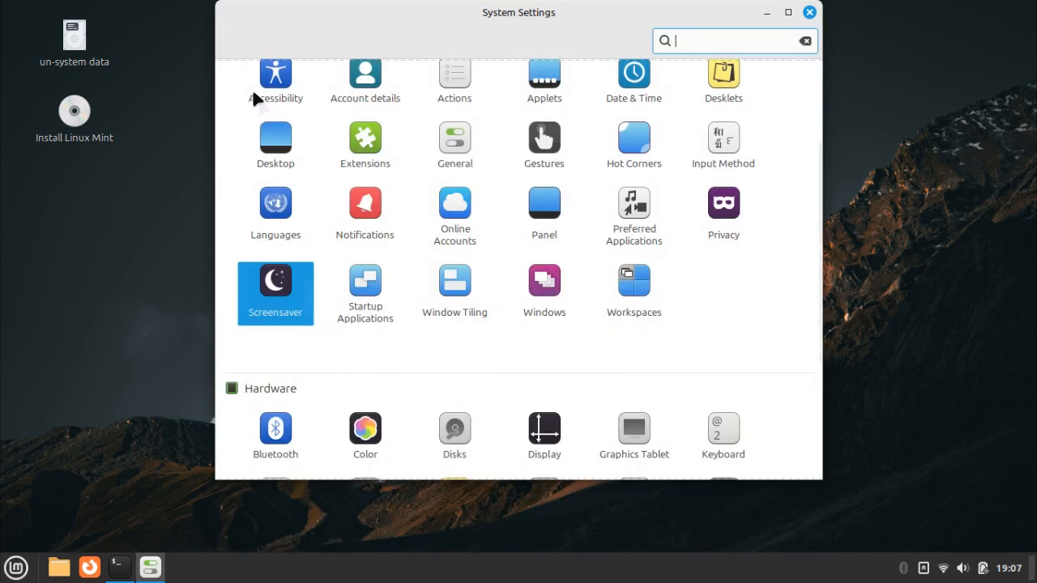
In Startup Applications, disable the Blueman Applet and try switching Support for NVIDIA Prime off and on again.
scroll(600, 370, "down", 1)
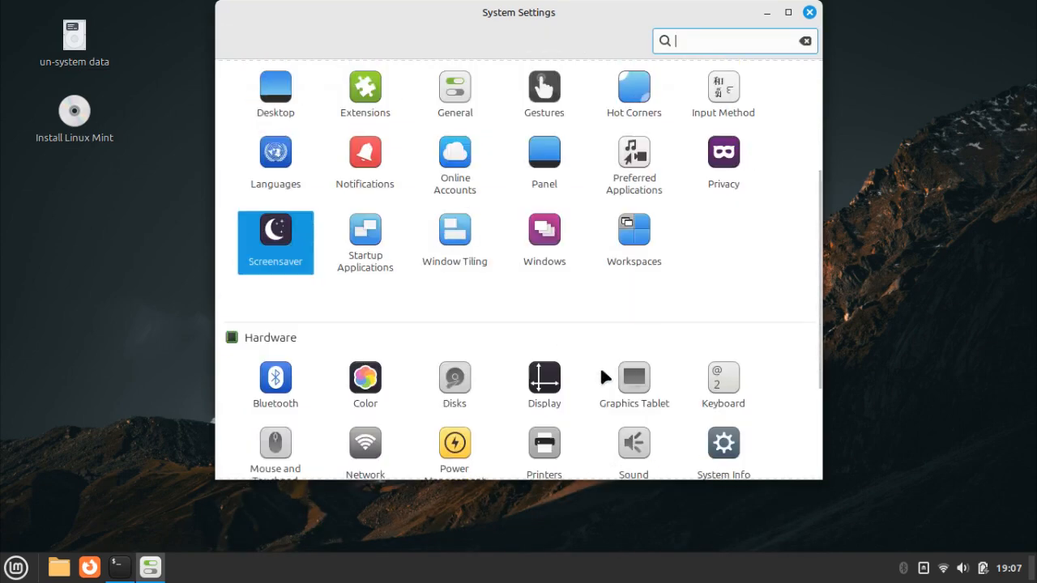
left_click(371, 228)
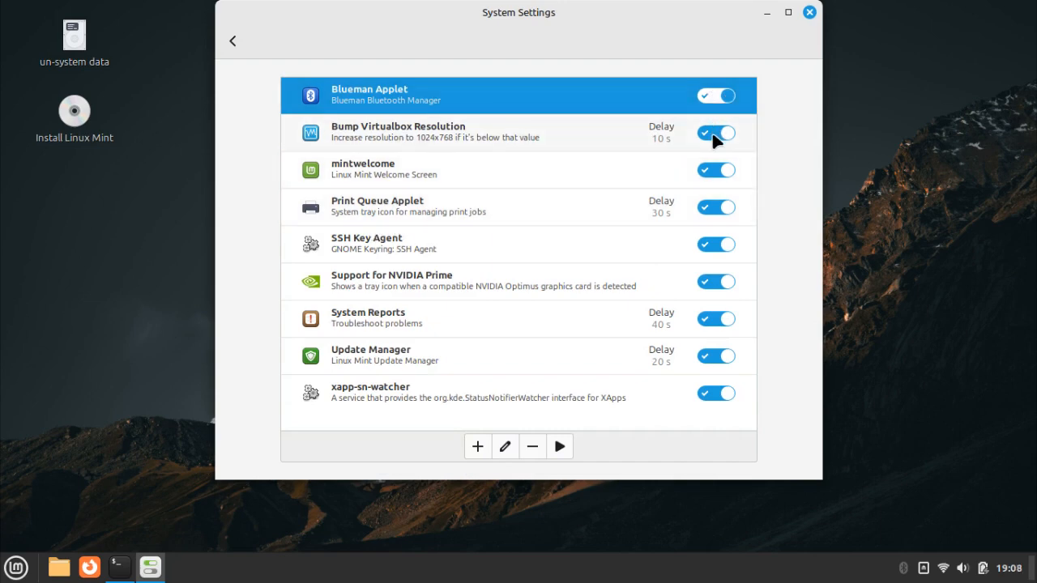
left_click(719, 99)
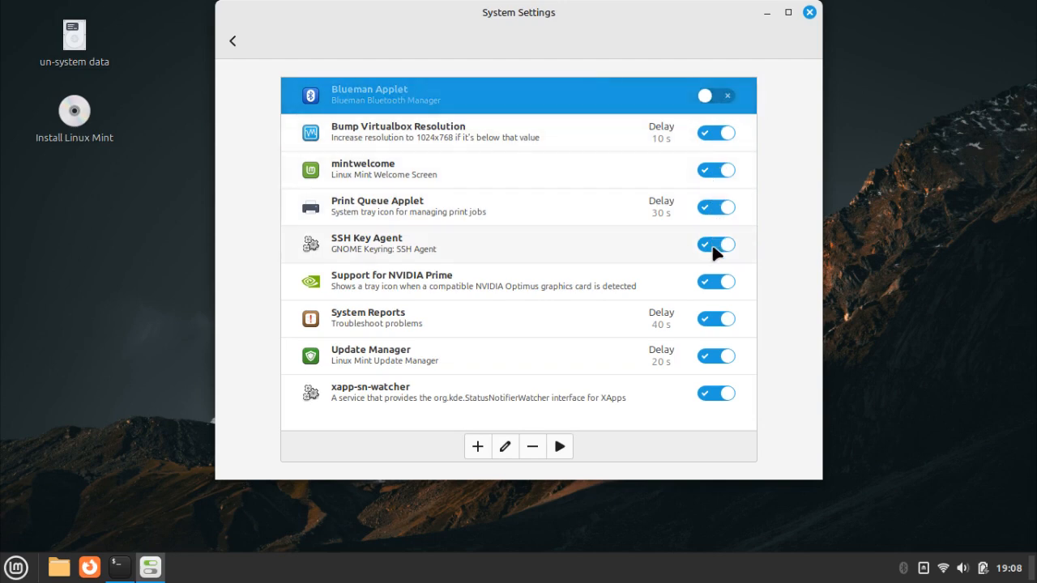
left_click(712, 290)
left_click(712, 290)
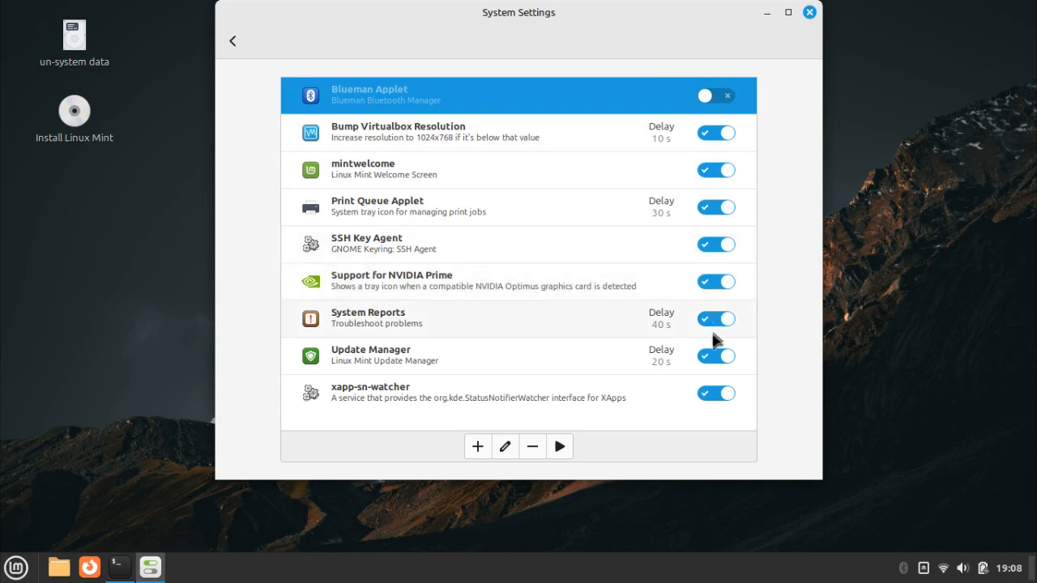
Browse the applications that can be added to startup, close the chooser without adding one and return to the settings overview.
left_click(478, 450)
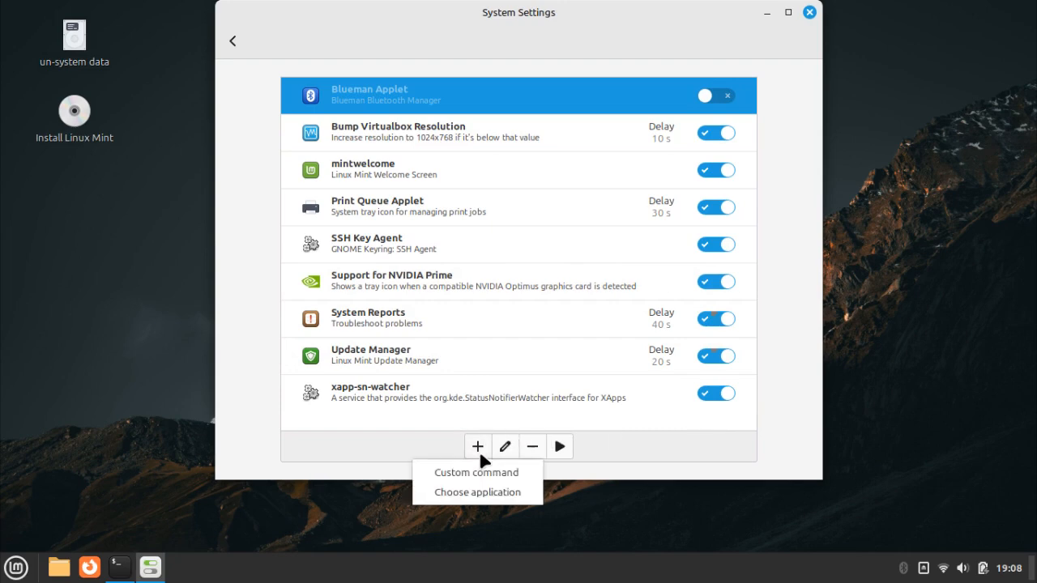
left_click(490, 496)
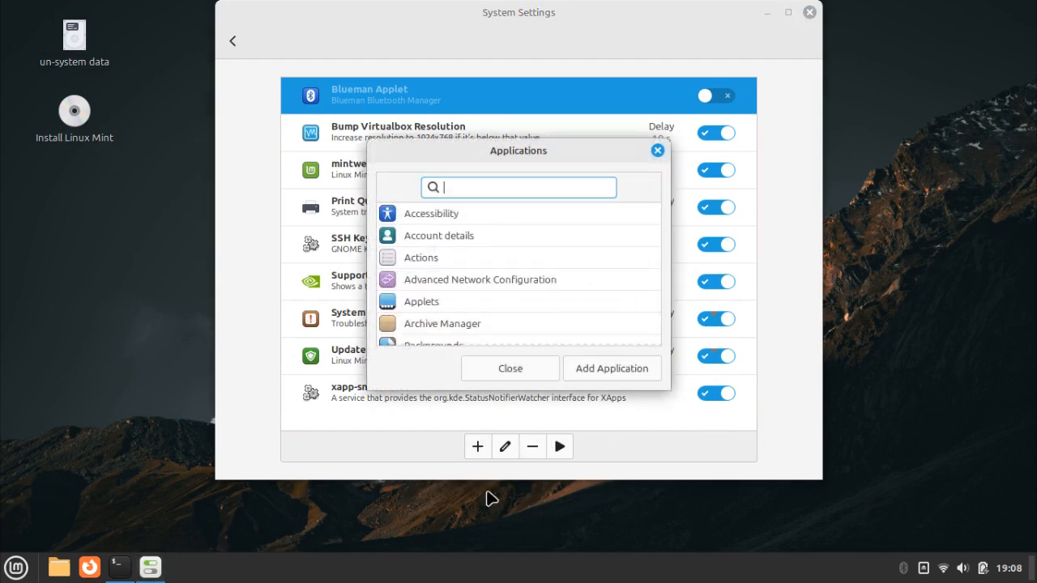
scroll(503, 283, "down", 5)
scroll(504, 279, "down", 10)
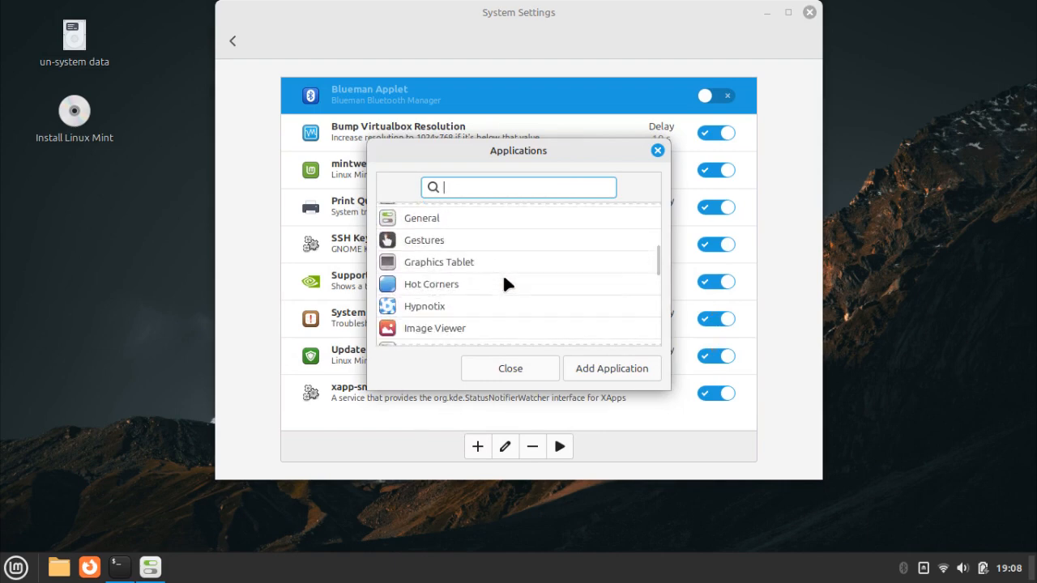
scroll(503, 278, "up", 3)
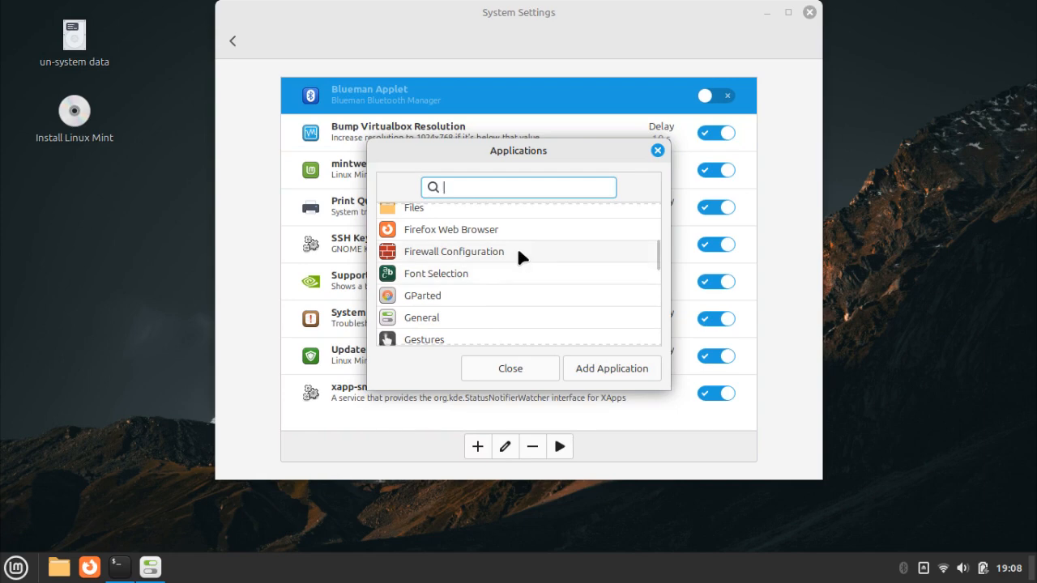
left_click(658, 152)
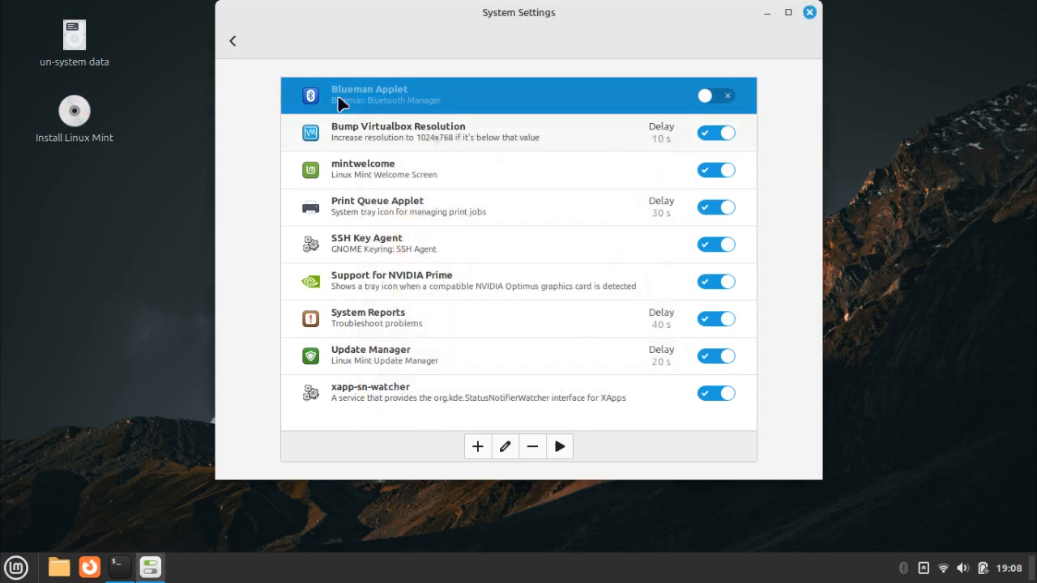
left_click(233, 40)
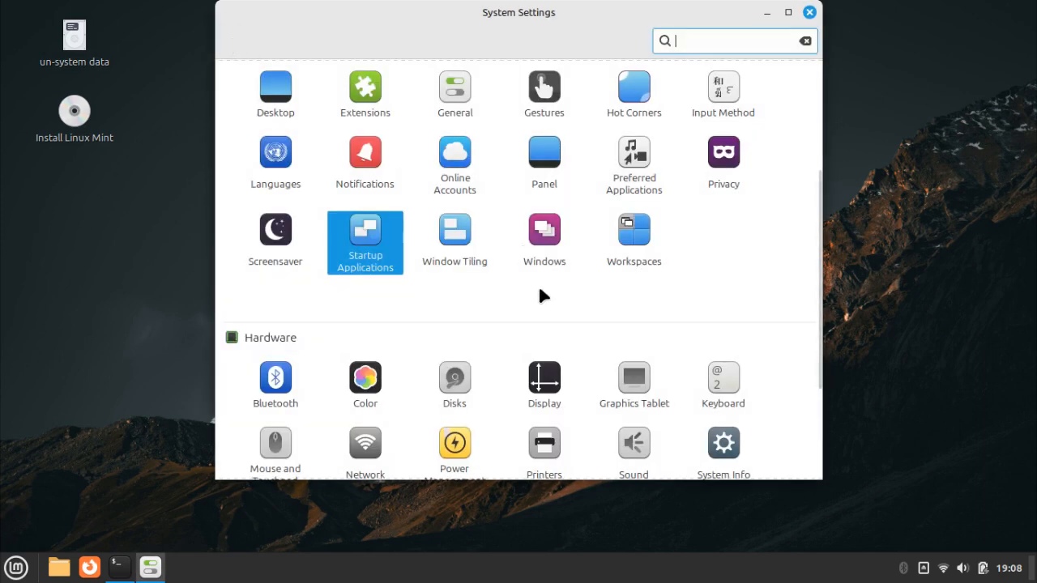
Look over the Titlebar, Behavior and Alt-Tab pages of the Windows settings and return to the overview.
left_click(556, 242)
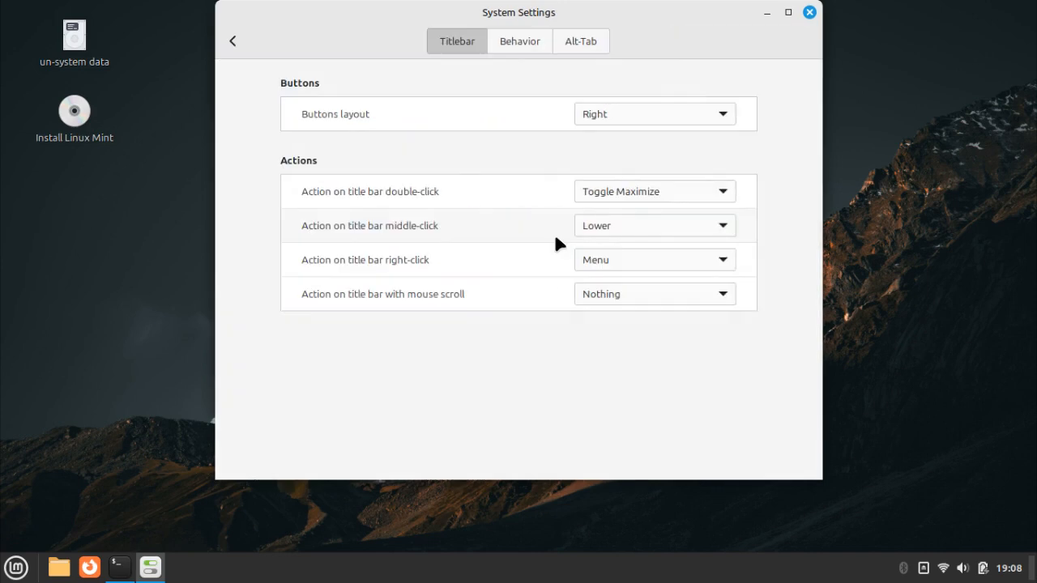
left_click(529, 36)
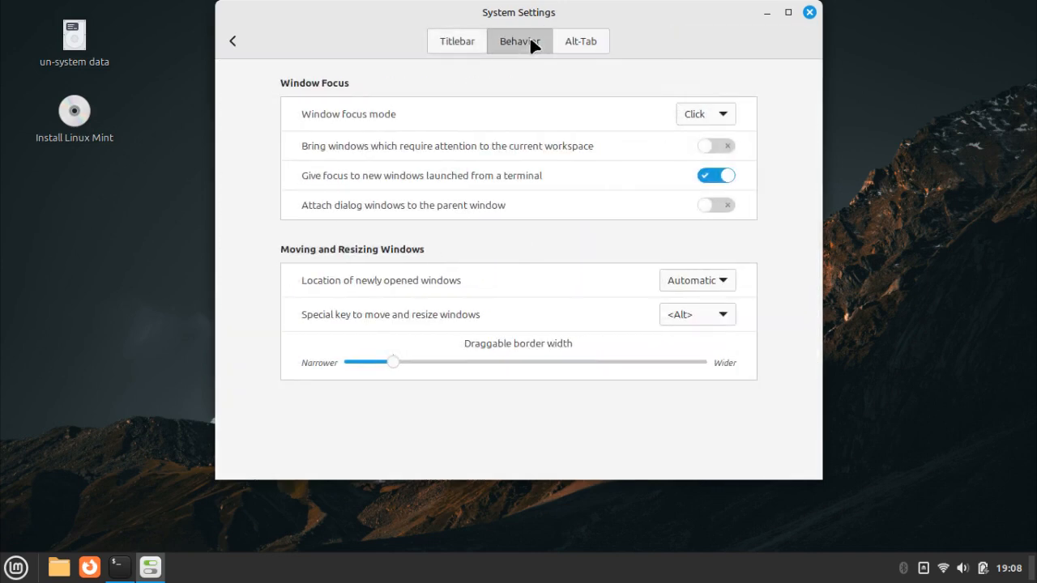
left_click(575, 41)
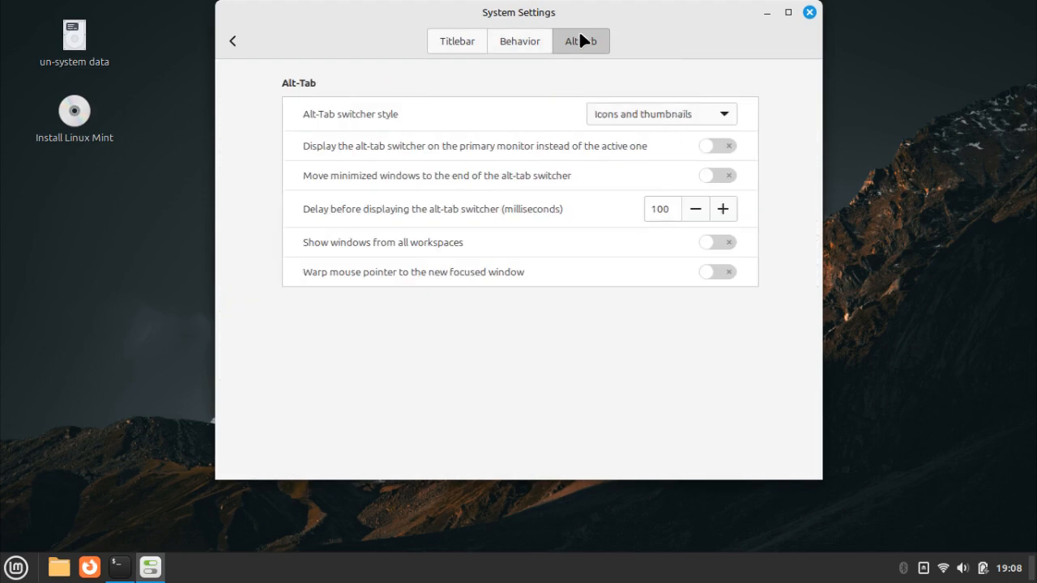
left_click(232, 41)
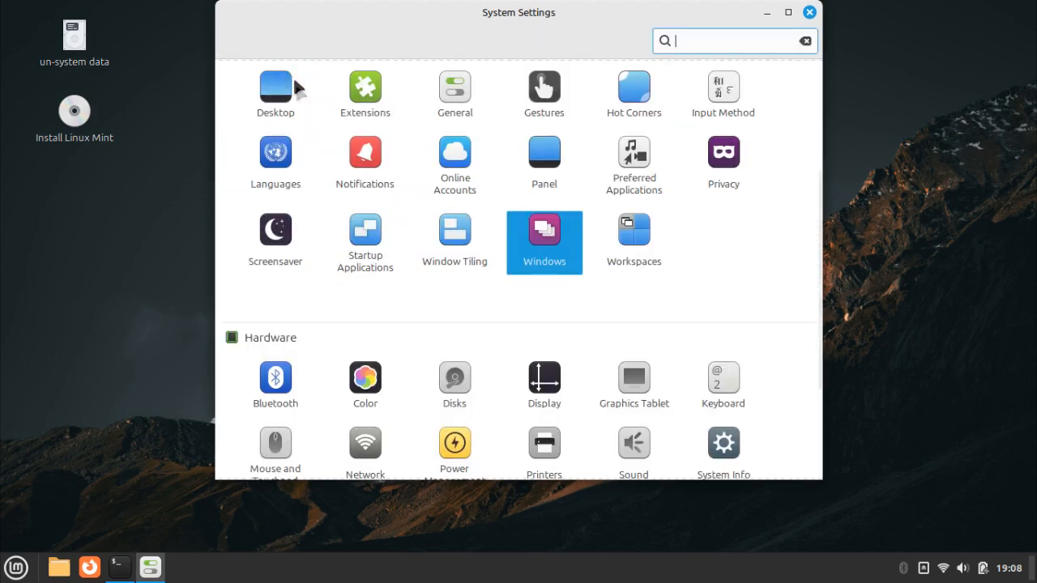
View the devices in the Color settings under Hardware and return to the overview.
scroll(354, 199, "down", 4)
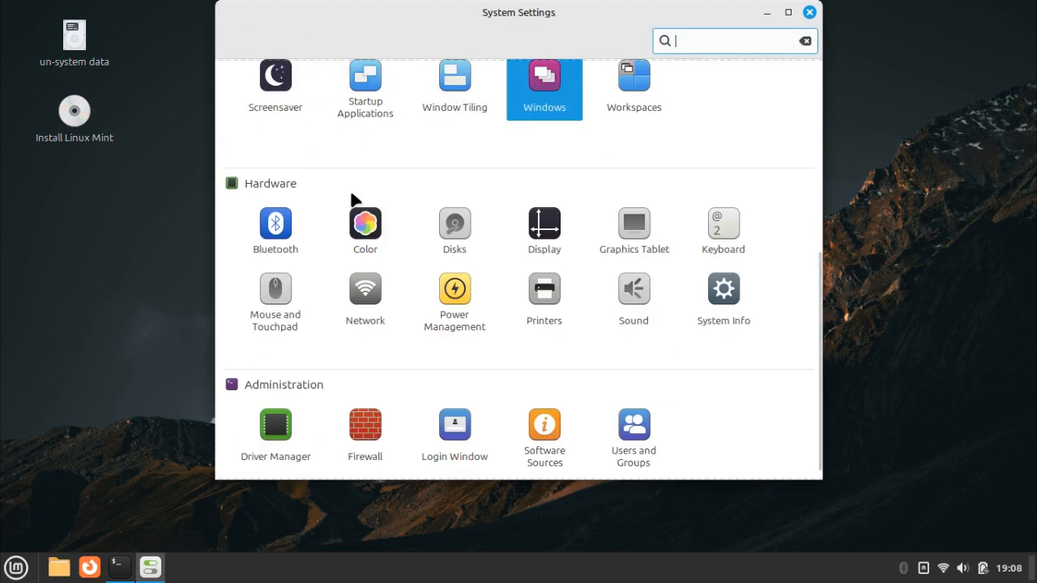
left_click(365, 229)
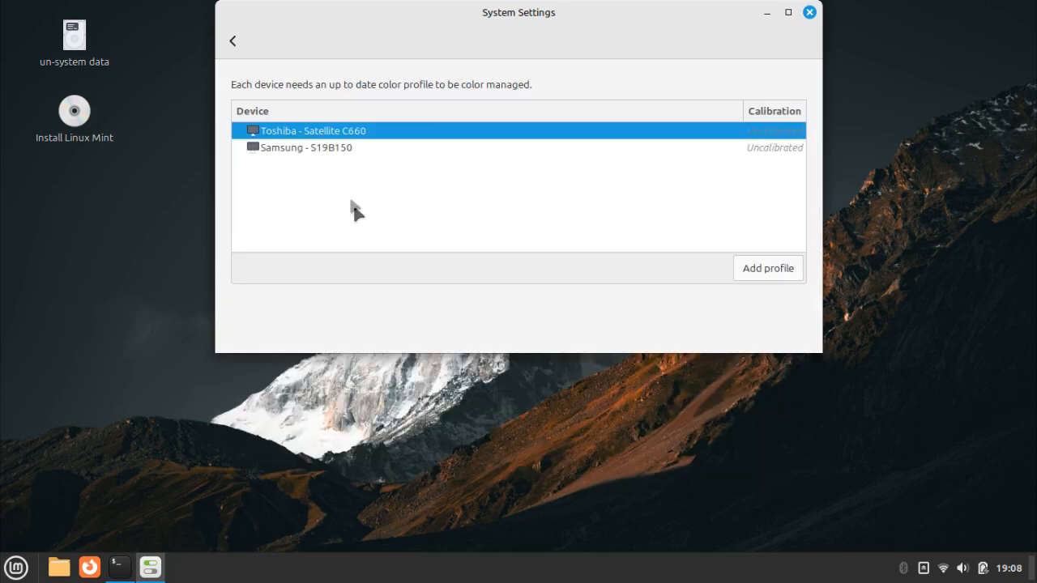
left_click(232, 41)
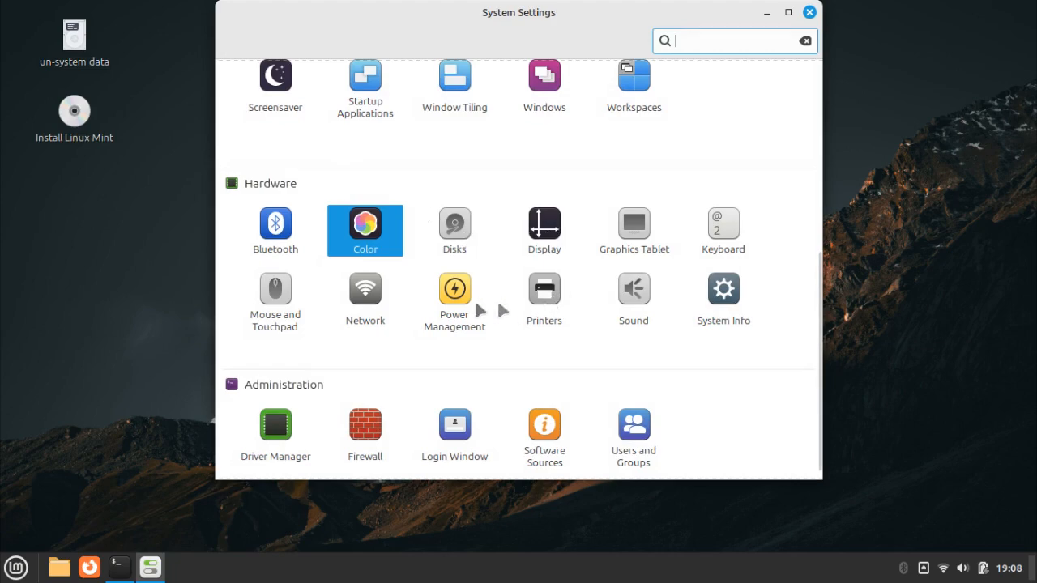
In the Mouse settings, reduce the pointer size to near the smallest and the pointer speed to slightly below the default mark.
left_click(265, 297)
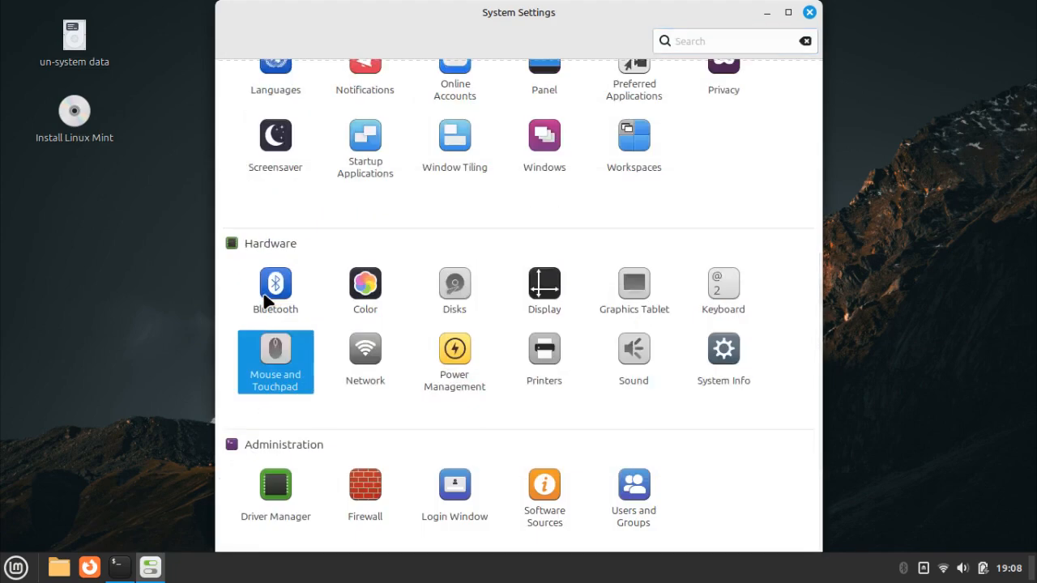
scroll(243, 205, "down", 2)
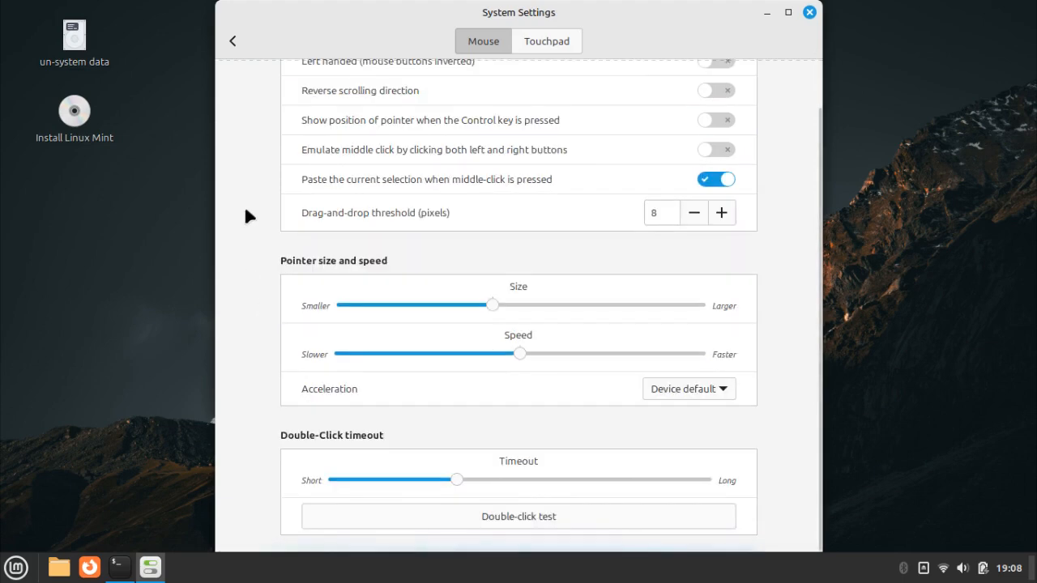
left_click_drag(491, 306, 353, 306)
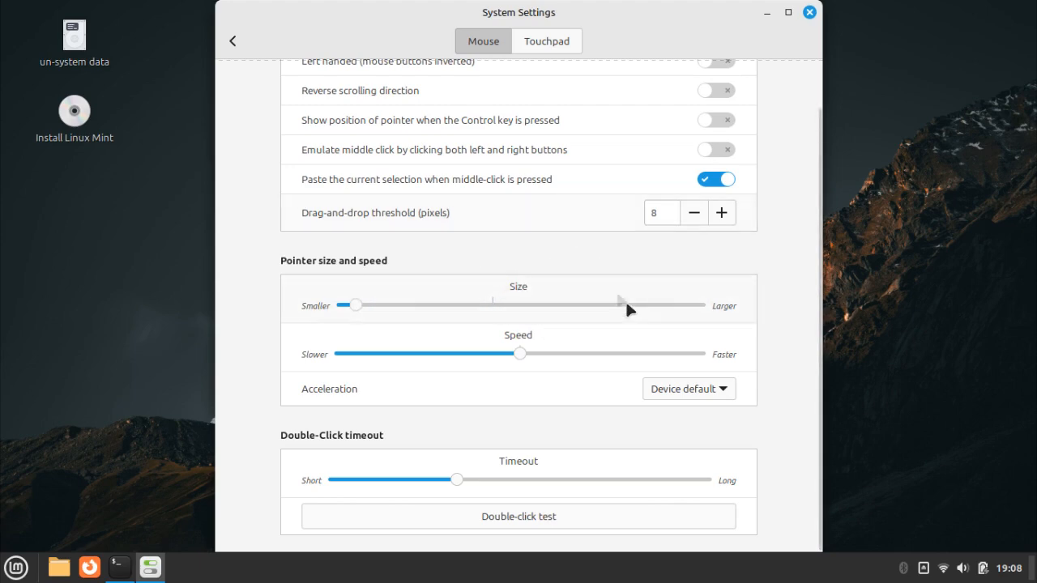
left_click_drag(494, 355, 534, 354)
left_click(493, 355)
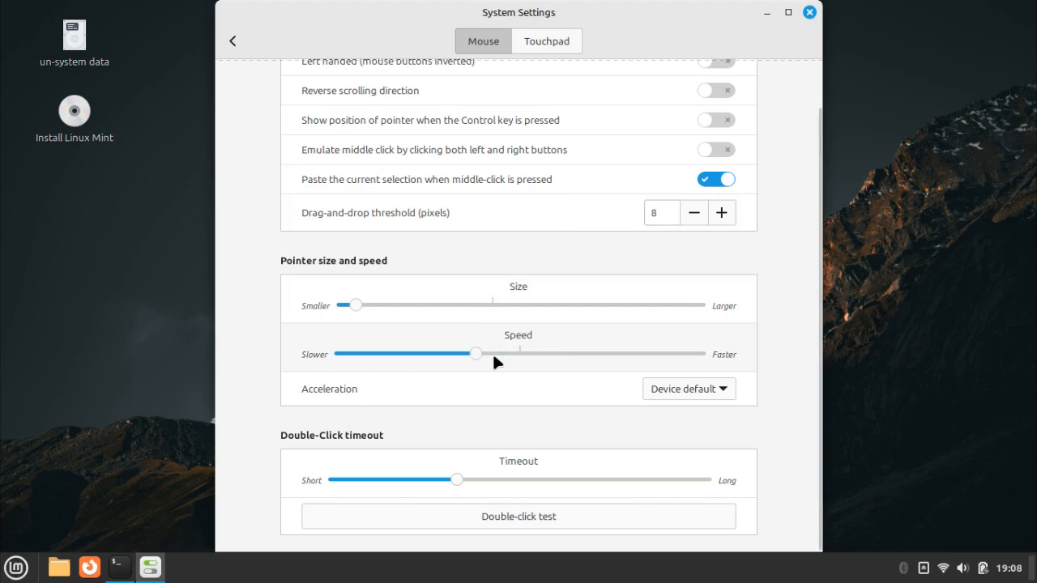
left_click(233, 41)
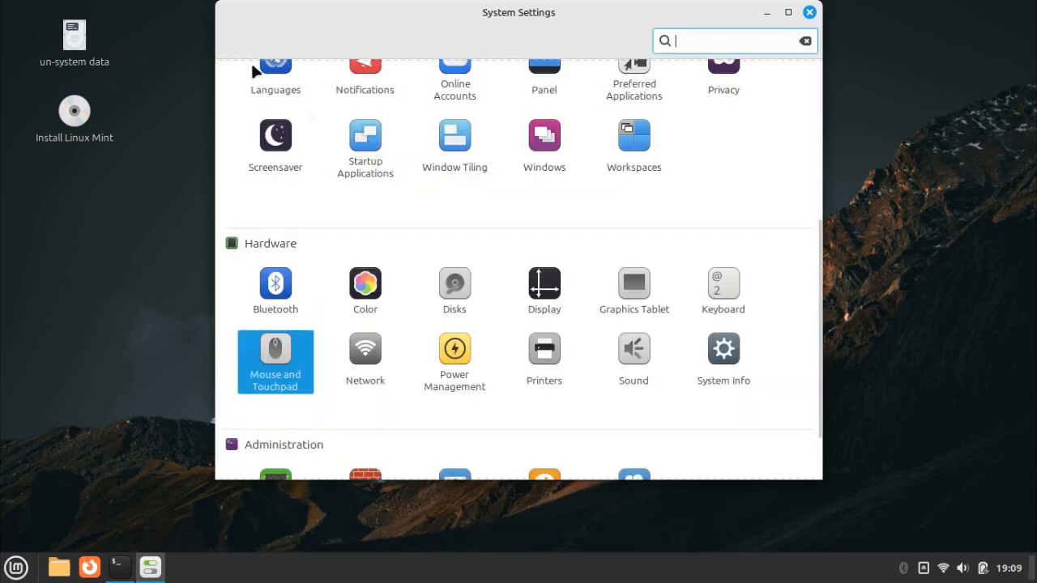
Look over the Power, Batteries and Brightness pages of Power Management and return to the settings overview.
scroll(479, 273, "down", 1)
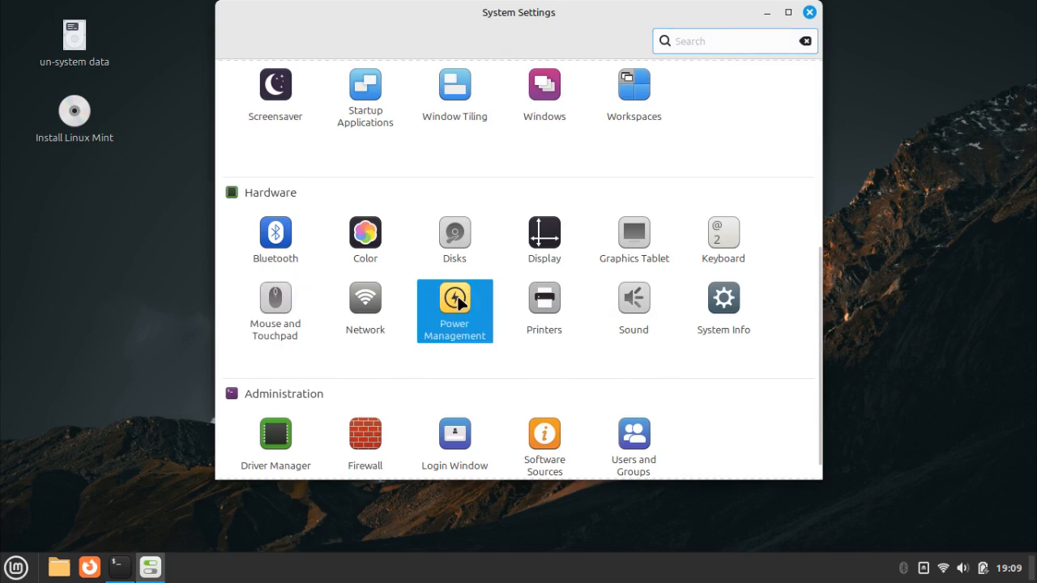
left_click(457, 302)
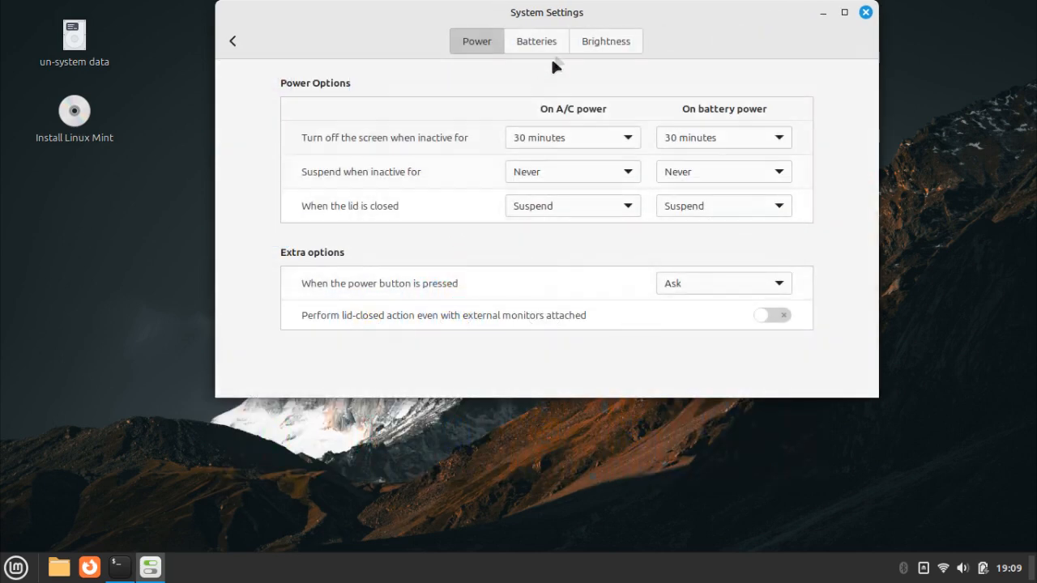
left_click(537, 41)
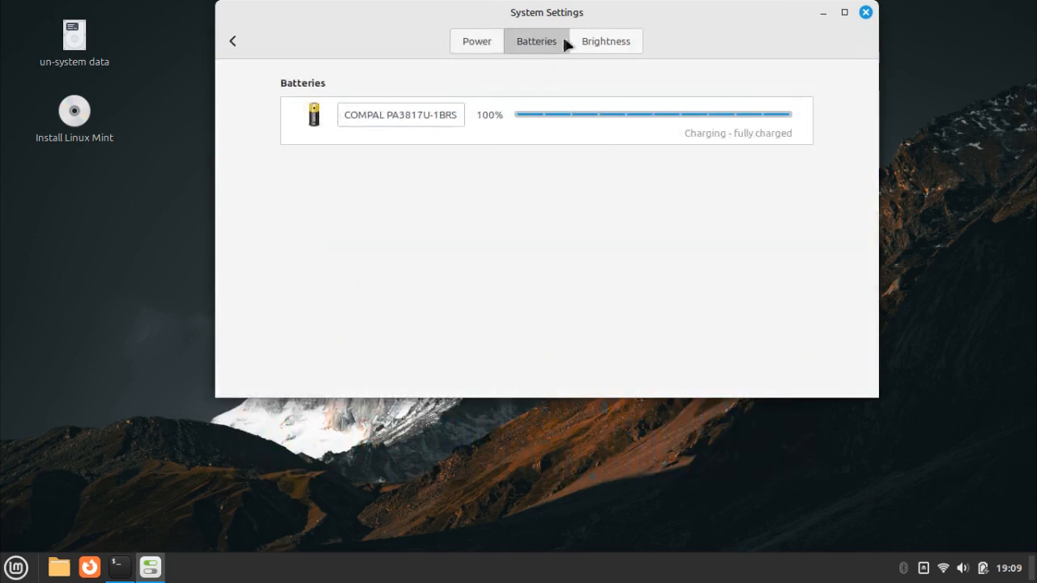
left_click(614, 39)
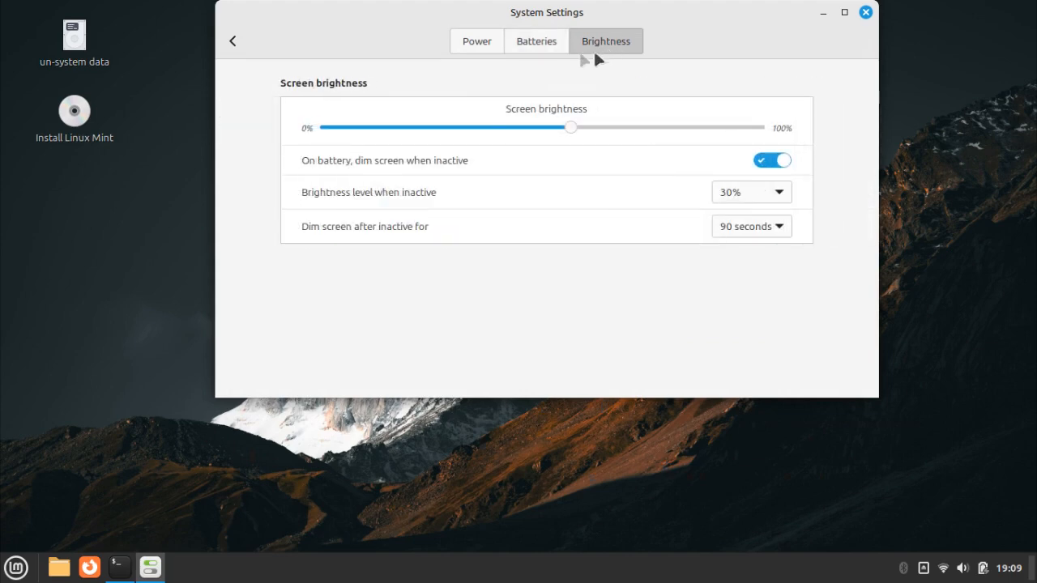
left_click(463, 44)
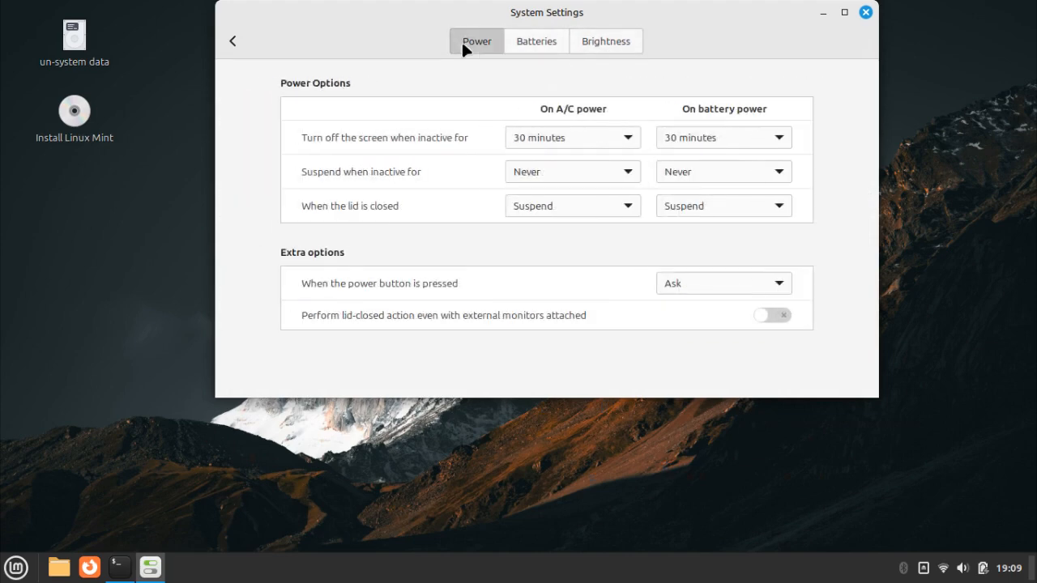
left_click(233, 40)
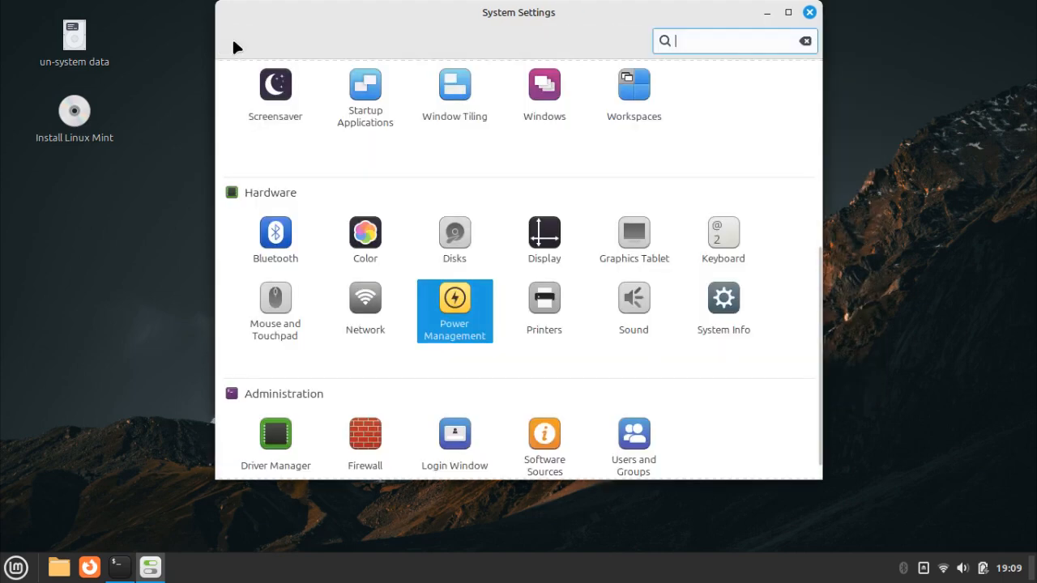
Examine the operating system and hardware details in System Info.
scroll(515, 349, "down", 1)
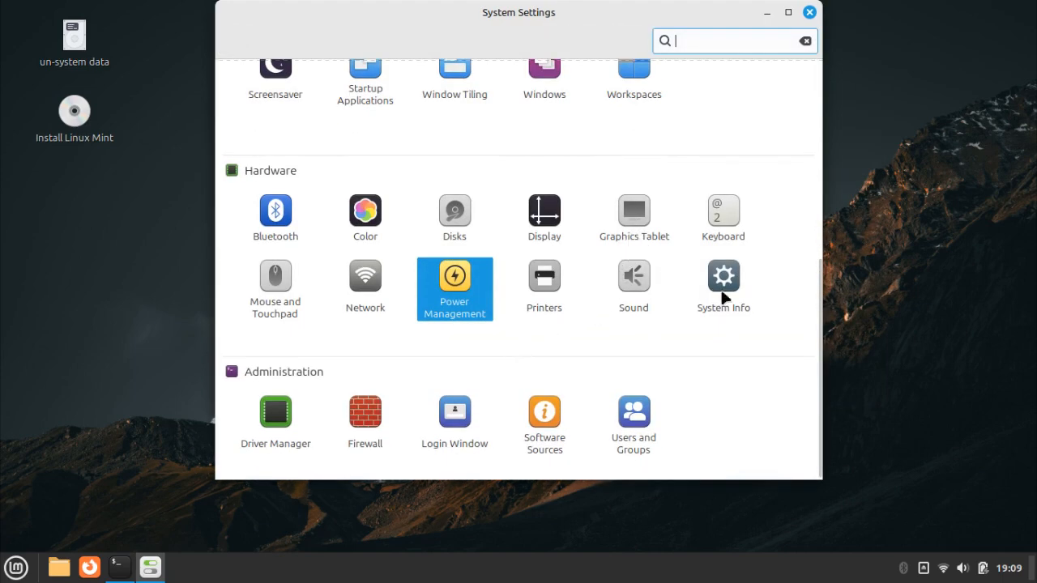
left_click(721, 293)
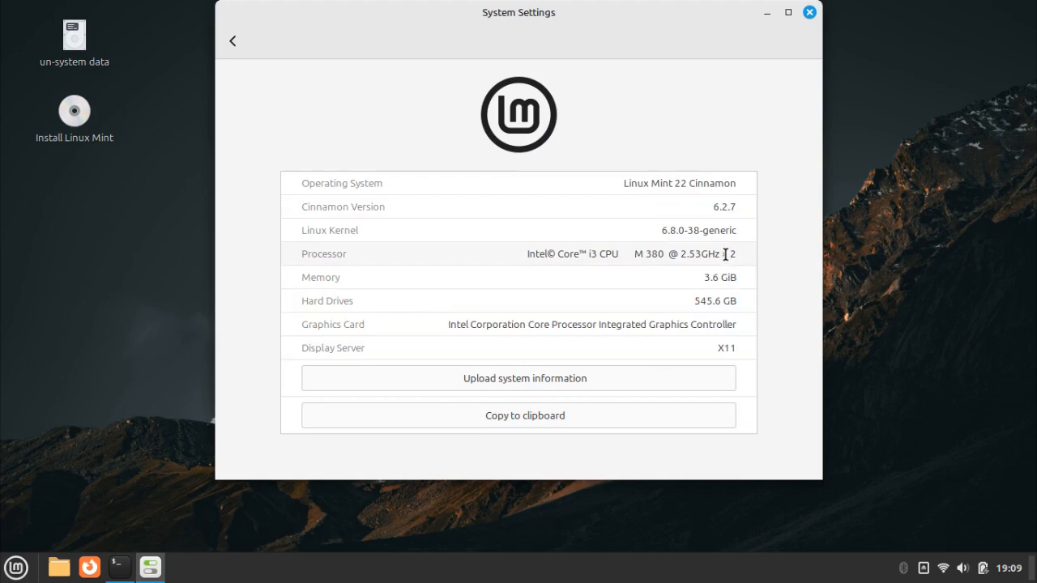
Highlight the word Cinnamon in the operating system details, return to the settings overview and close System Settings.
double_click(734, 183)
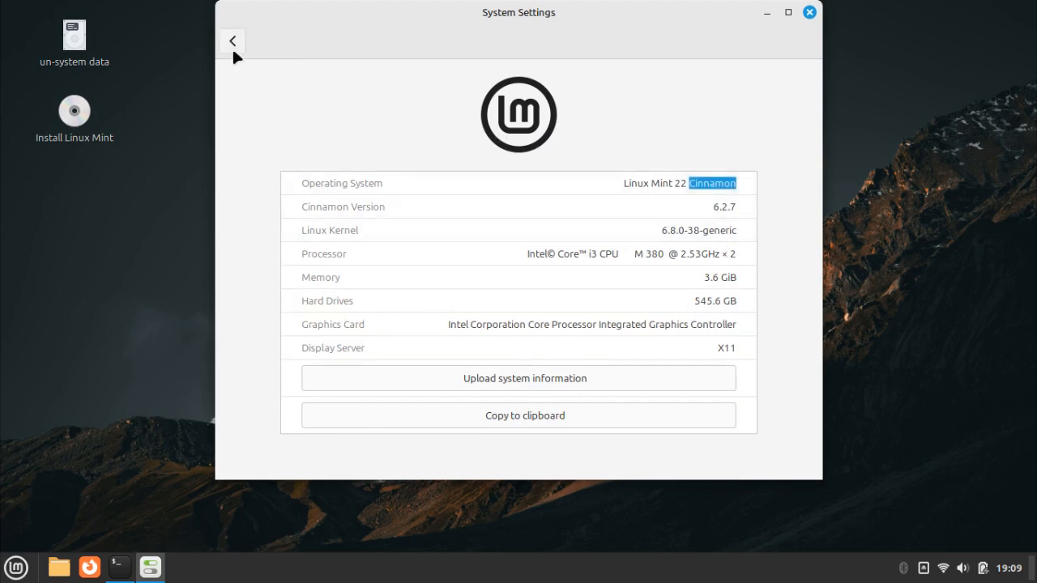
left_click(233, 42)
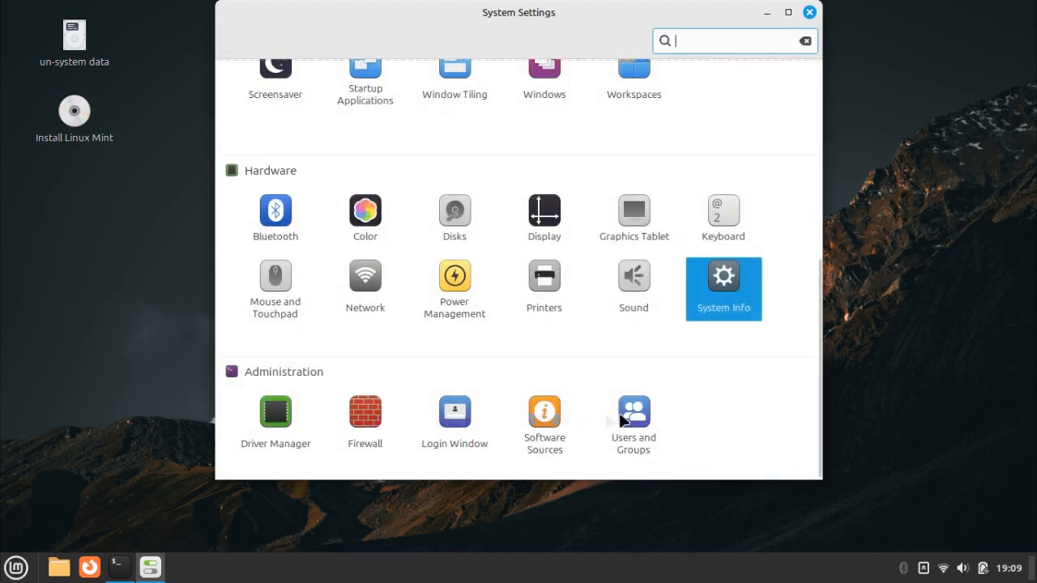
left_click(810, 13)
Look through the application menu categories, including Graphics, Sound & Video, Places, Internet and the complete Accessories list.
left_click(16, 567)
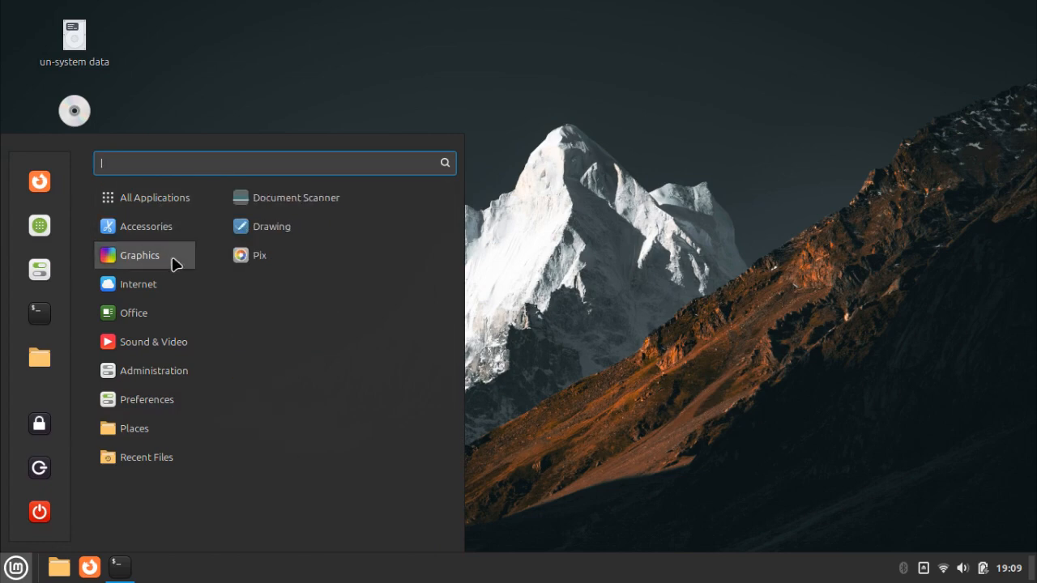
mouse_move(173, 309)
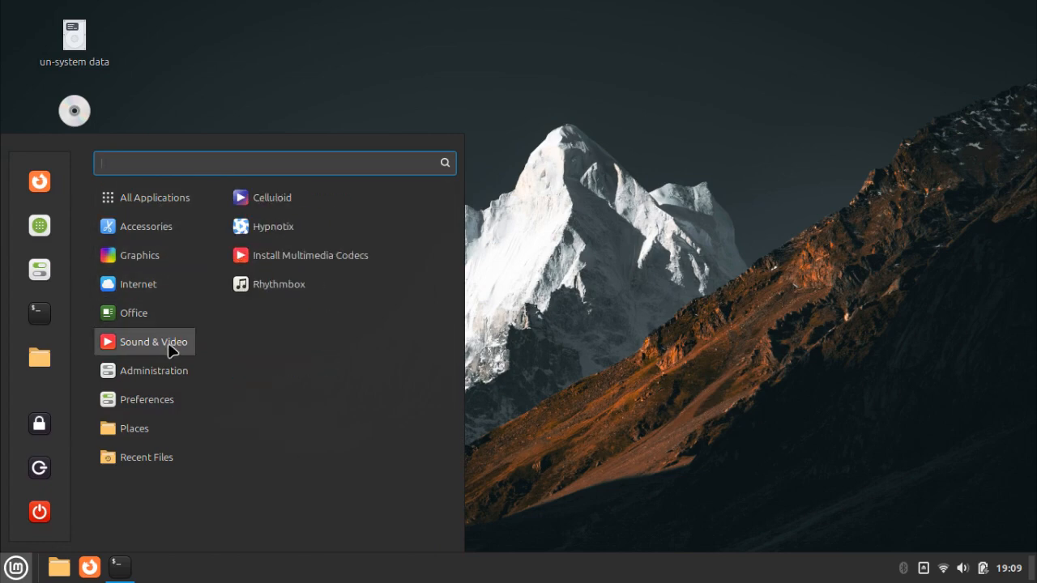
mouse_move(171, 401)
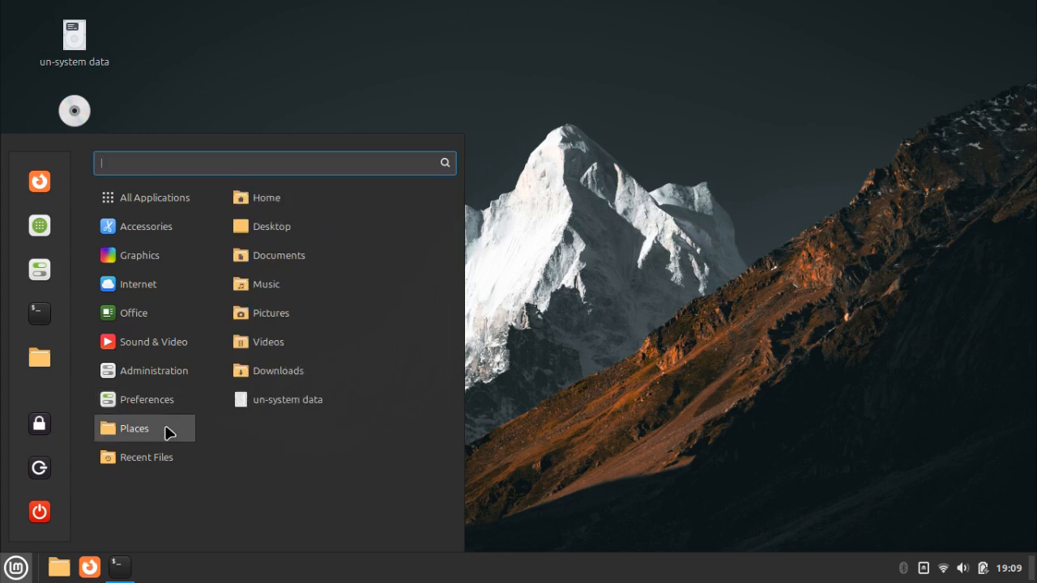
mouse_move(166, 454)
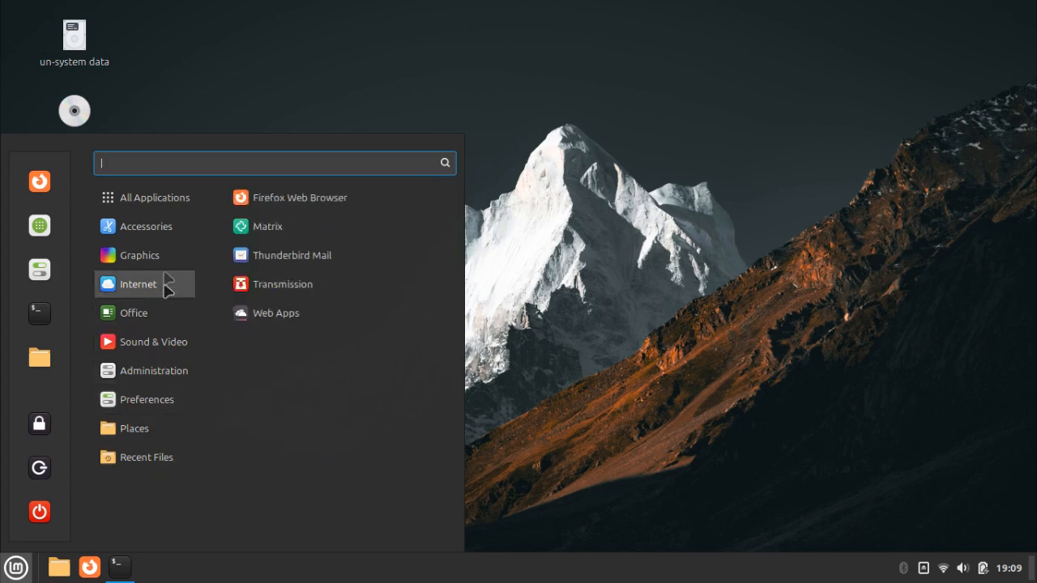
mouse_move(166, 242)
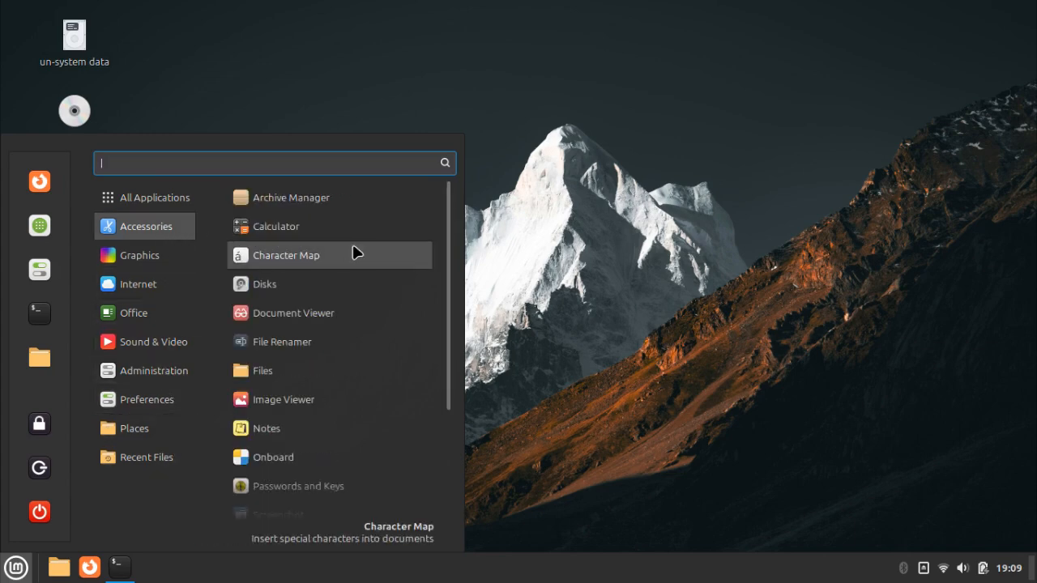
scroll(352, 245, "down", 3)
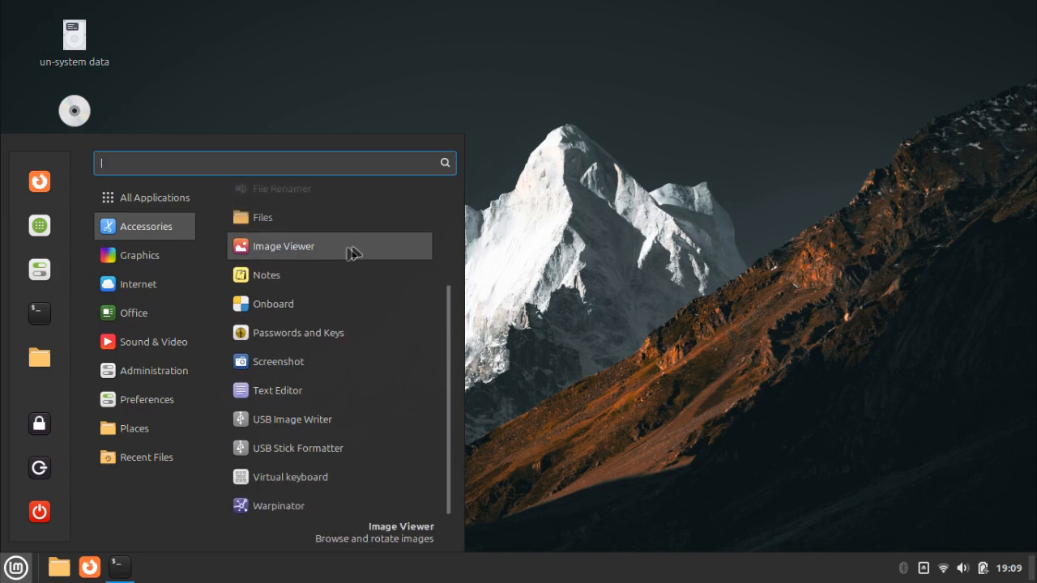
Look through the full All Applications list down to the system tools and launch Themes.
mouse_move(174, 204)
scroll(382, 275, "down", 2)
scroll(385, 281, "down", 5)
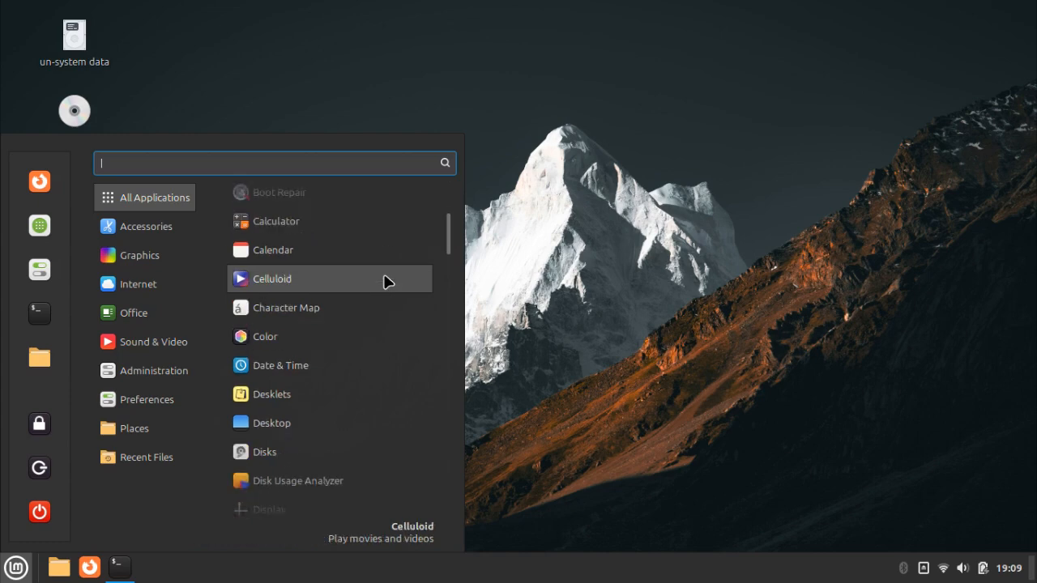
scroll(384, 281, "down", 6)
scroll(385, 281, "down", 8)
scroll(385, 281, "down", 9)
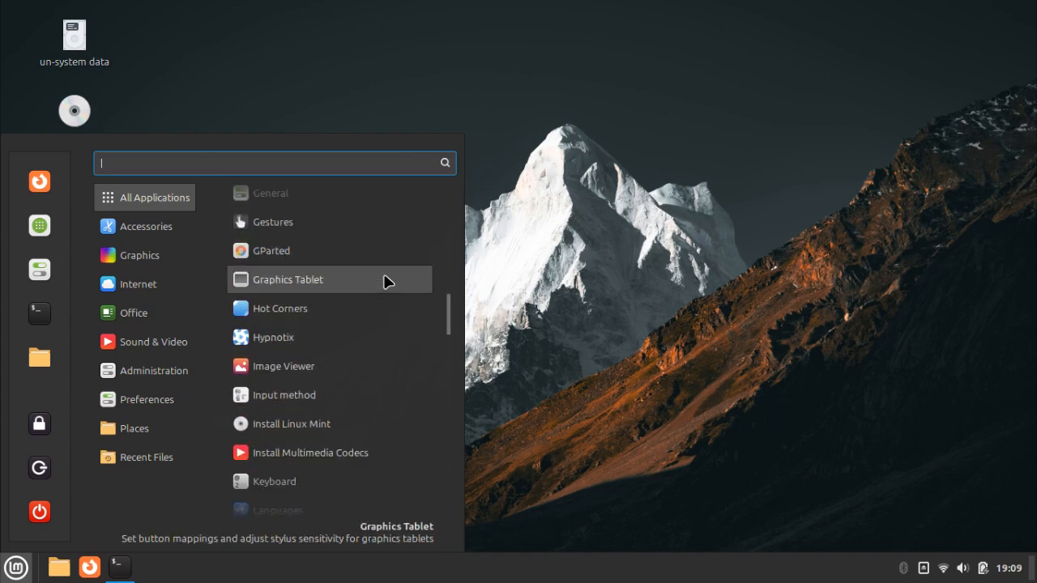
scroll(385, 281, "down", 5)
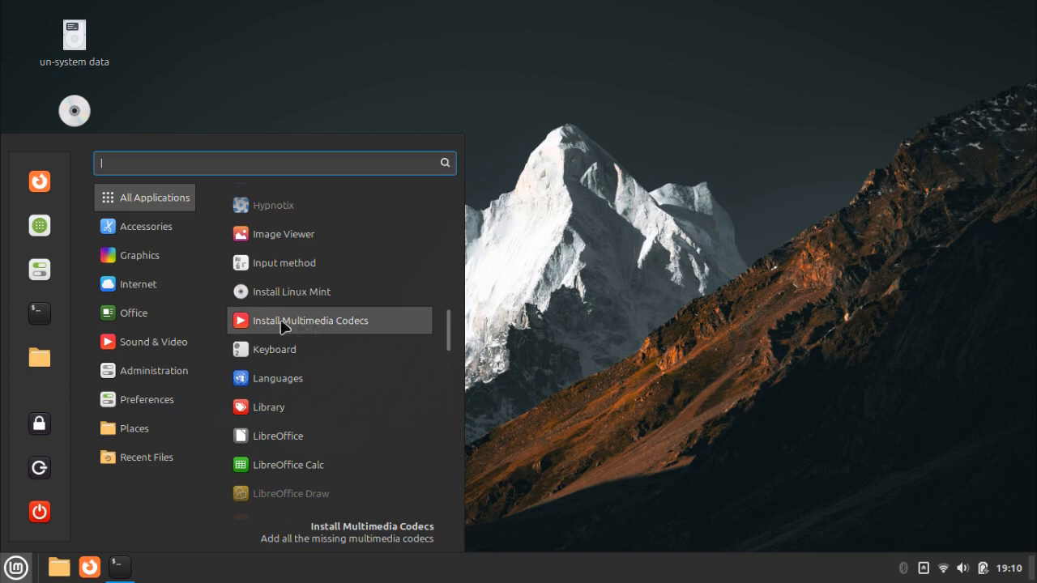
scroll(370, 324, "down", 8)
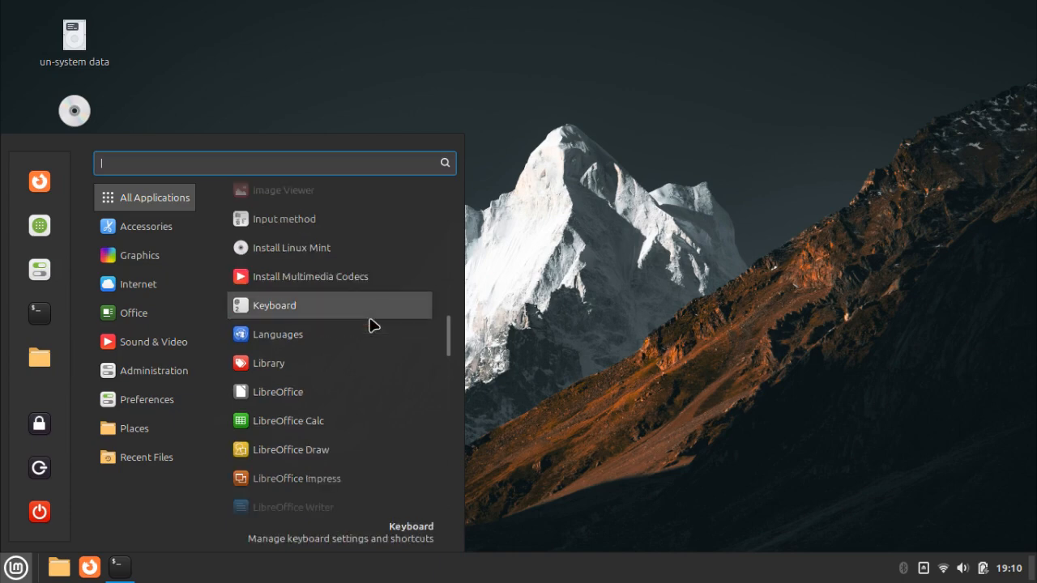
scroll(370, 324, "down", 12)
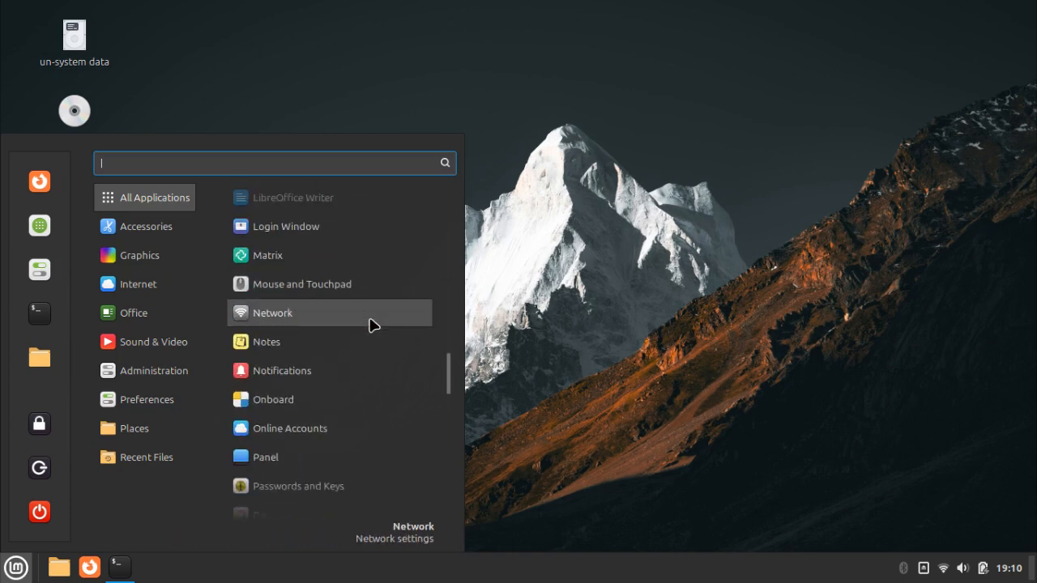
scroll(370, 324, "down", 13)
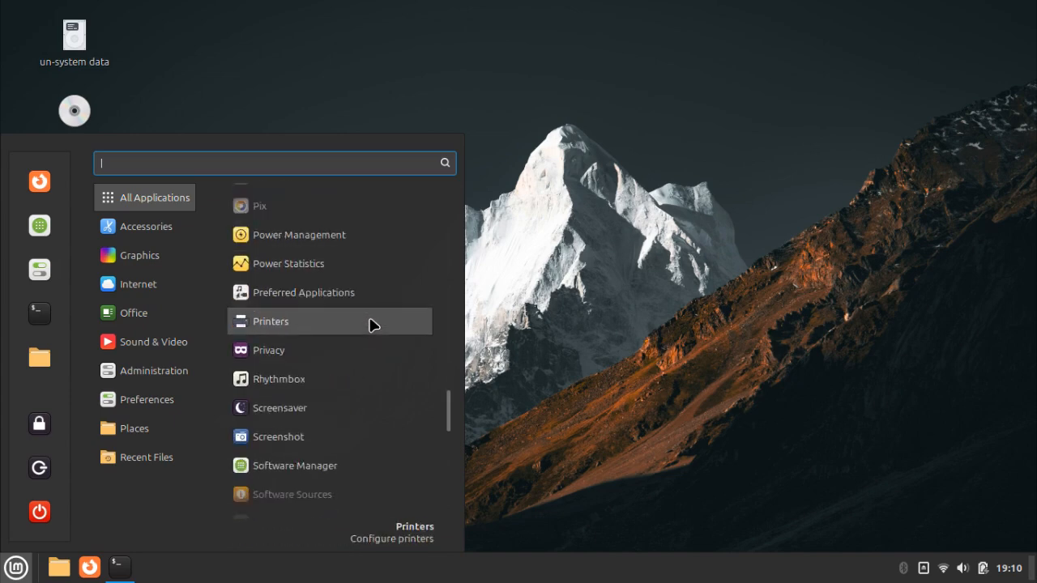
scroll(371, 324, "down", 4)
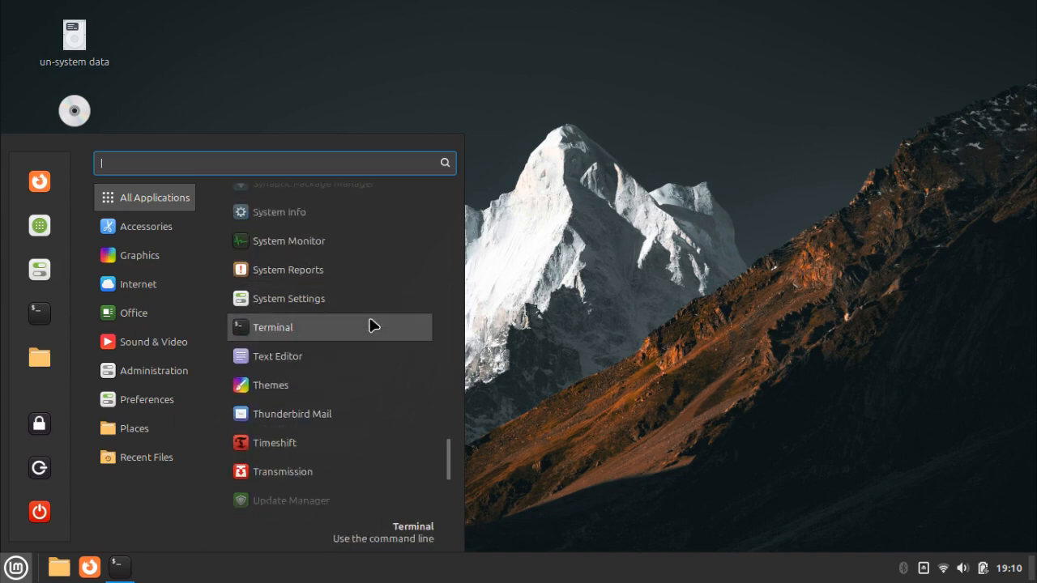
left_click(370, 339)
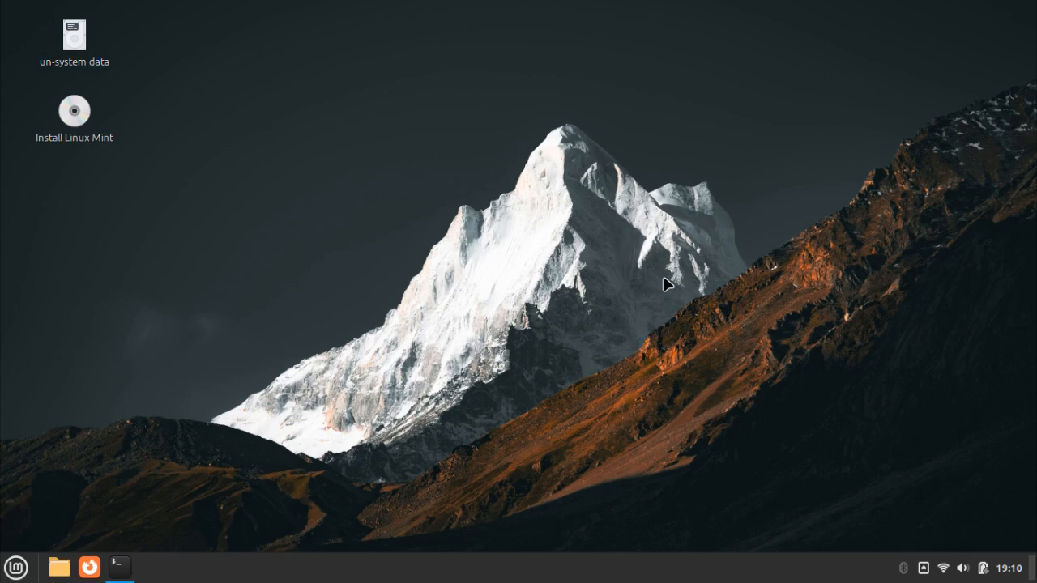
In a new terminal centred on the desktop, run "sudo apt install neofetch && sudo apt install htop".
key("ctrl+alt+t")
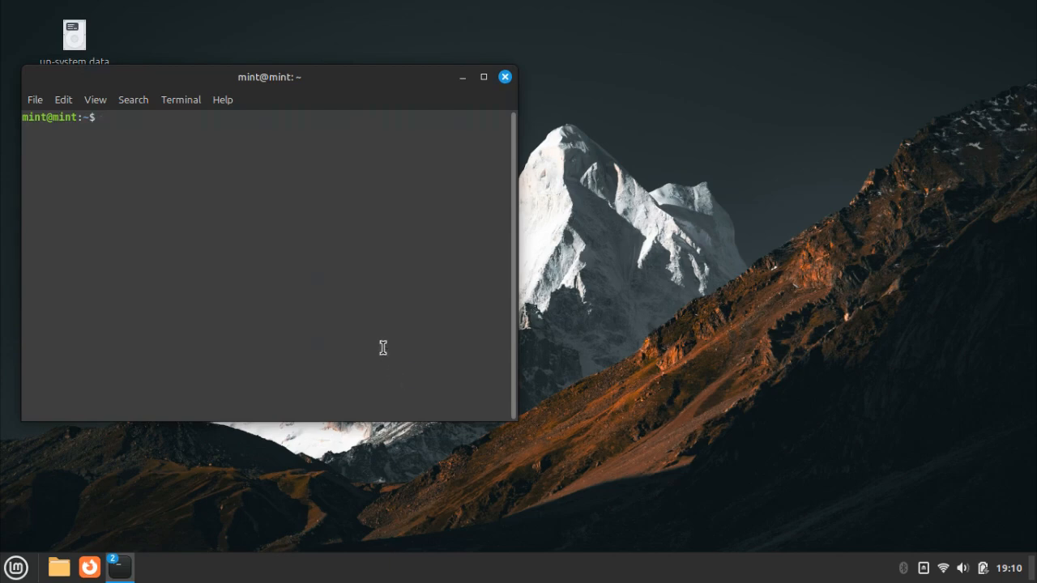
left_click_drag(311, 85, 520, 103)
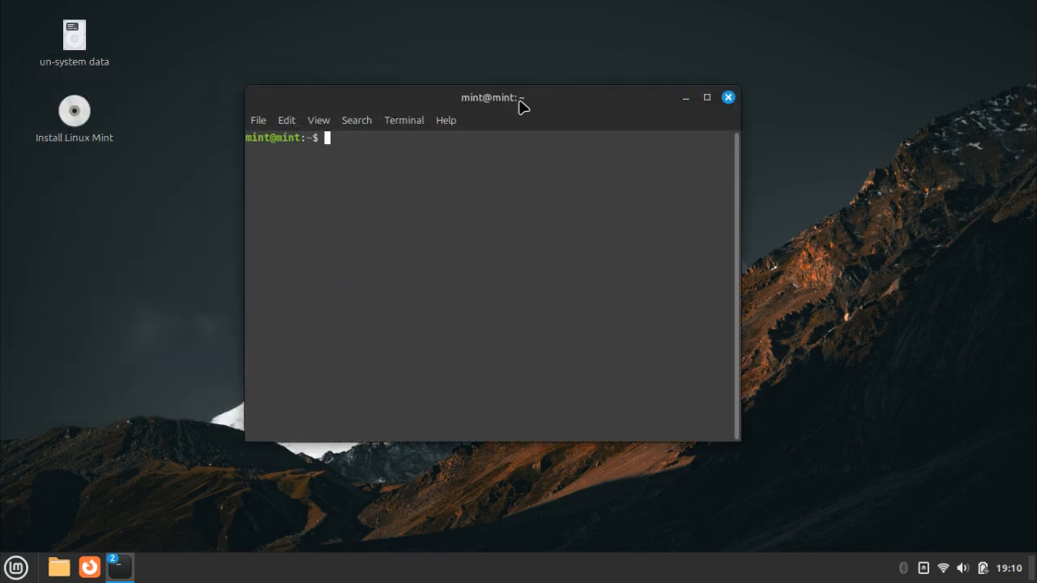
type("sudo apt install")
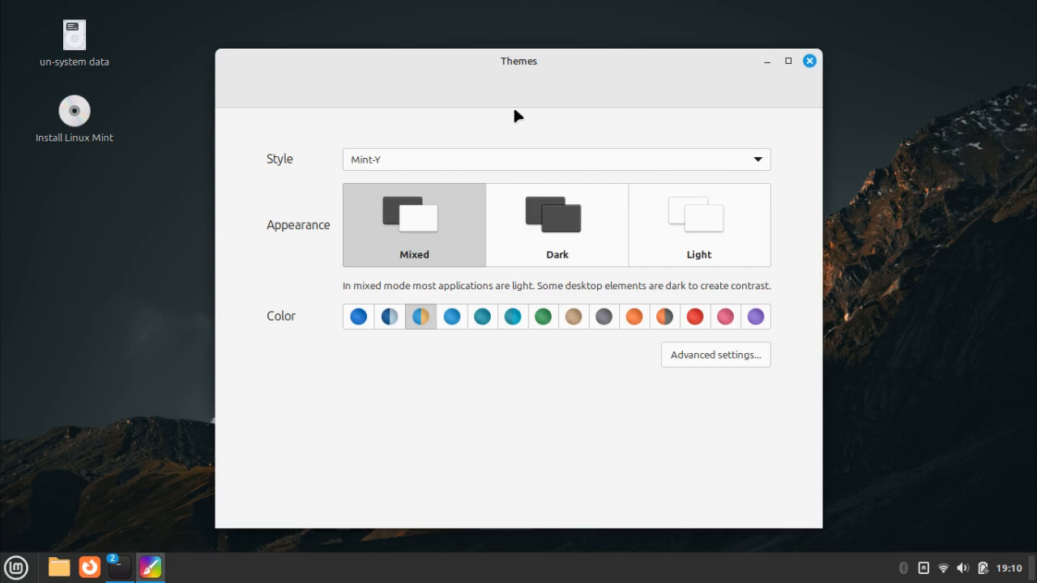
left_click(119, 567)
left_click(277, 486)
left_click(122, 568)
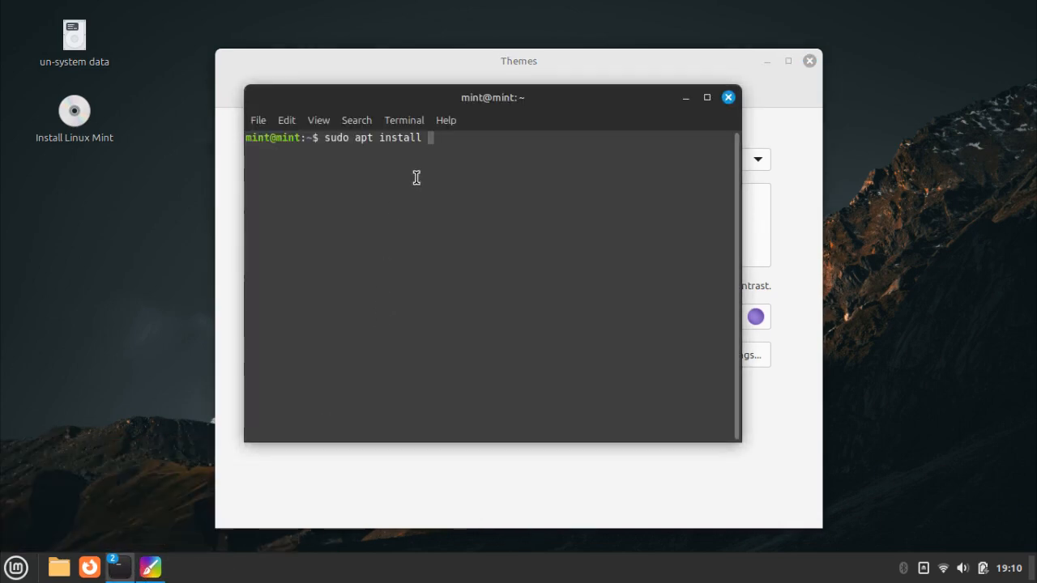
type("neofetch ")
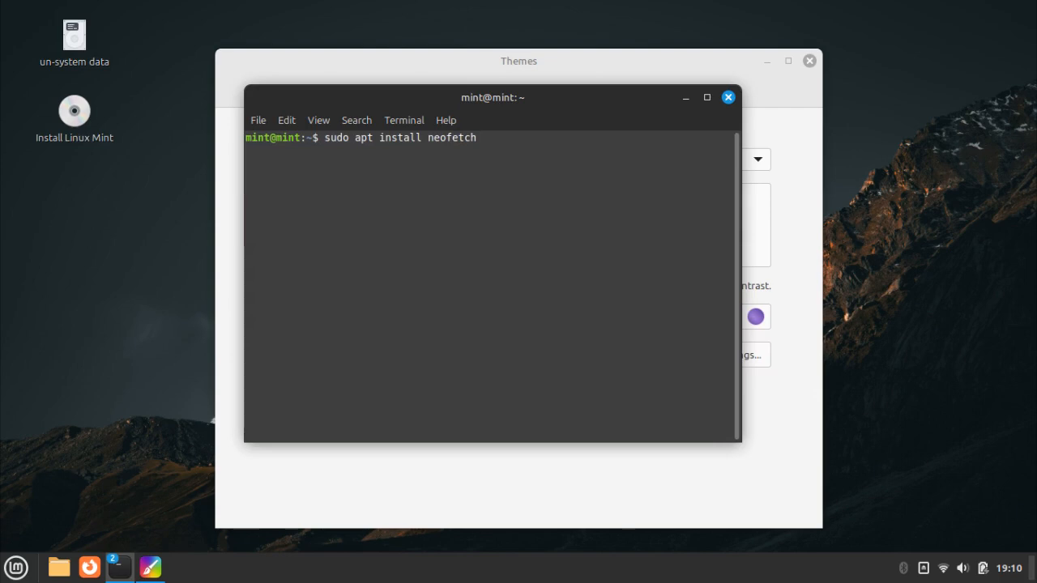
type("&&")
type(" sudo apt i")
type("nstall ")
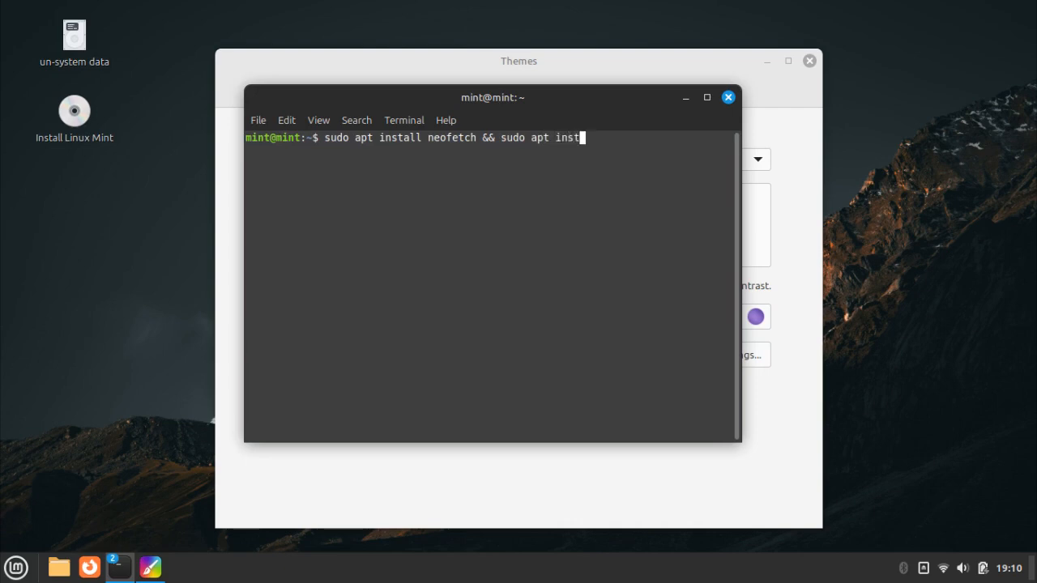
type("htop")
key("Return")
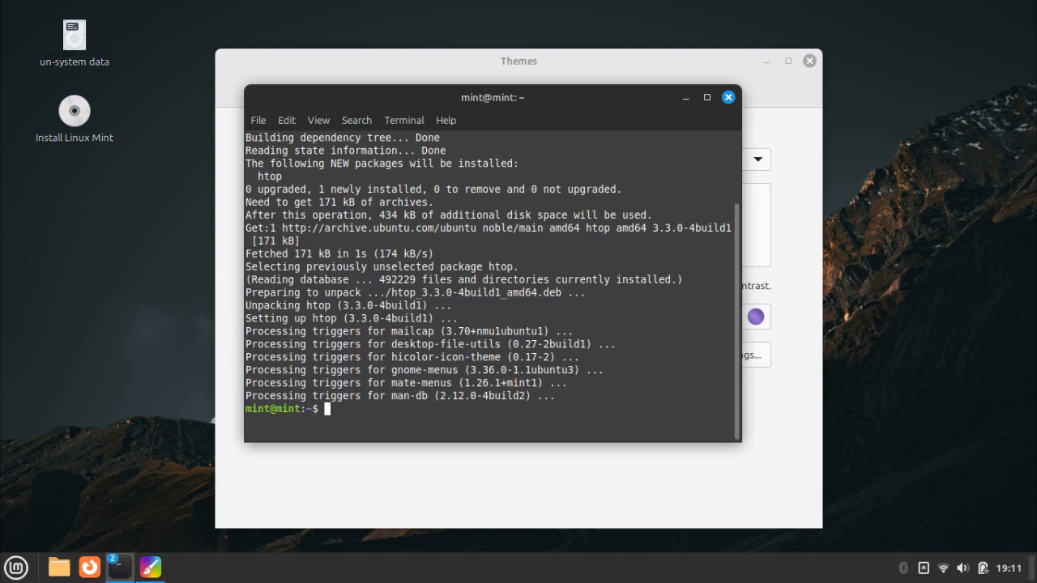
Run neofetch and highlight the OS, kernel, shell and desktop environment values in its output.
type("neofetch")
key("Return")
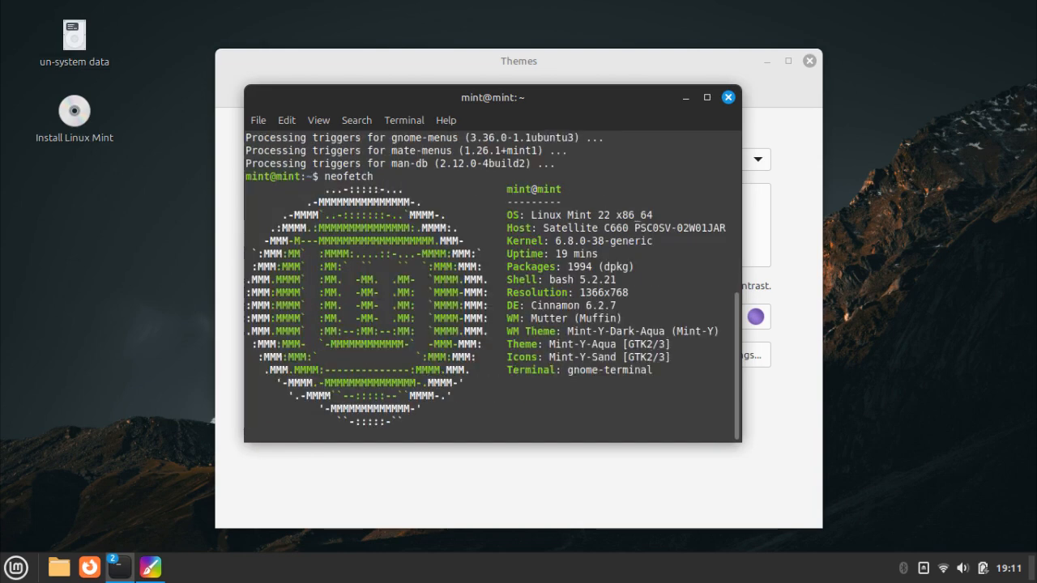
left_click_drag(531, 162, 673, 163)
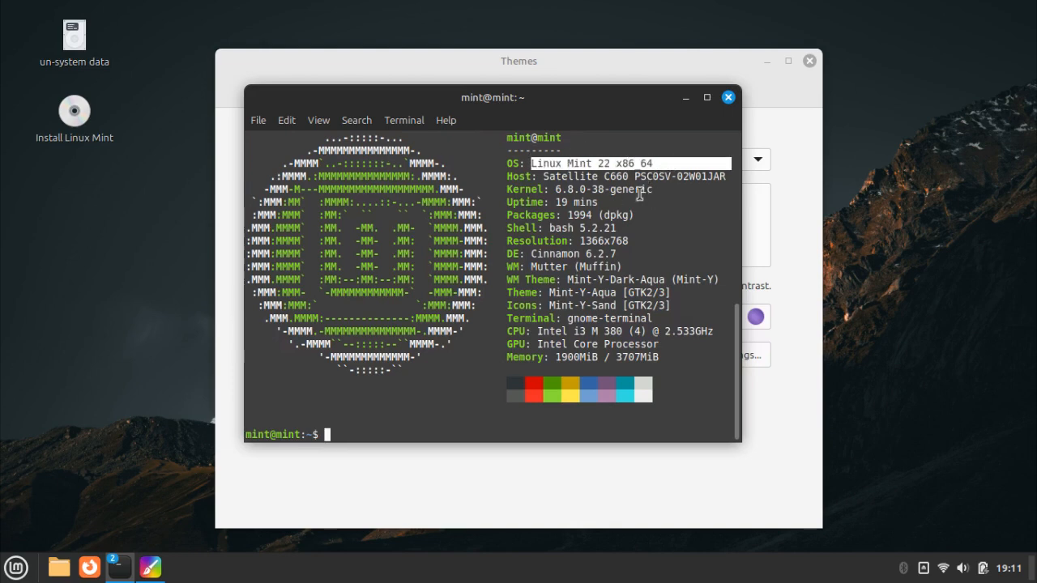
left_click_drag(556, 188, 592, 189)
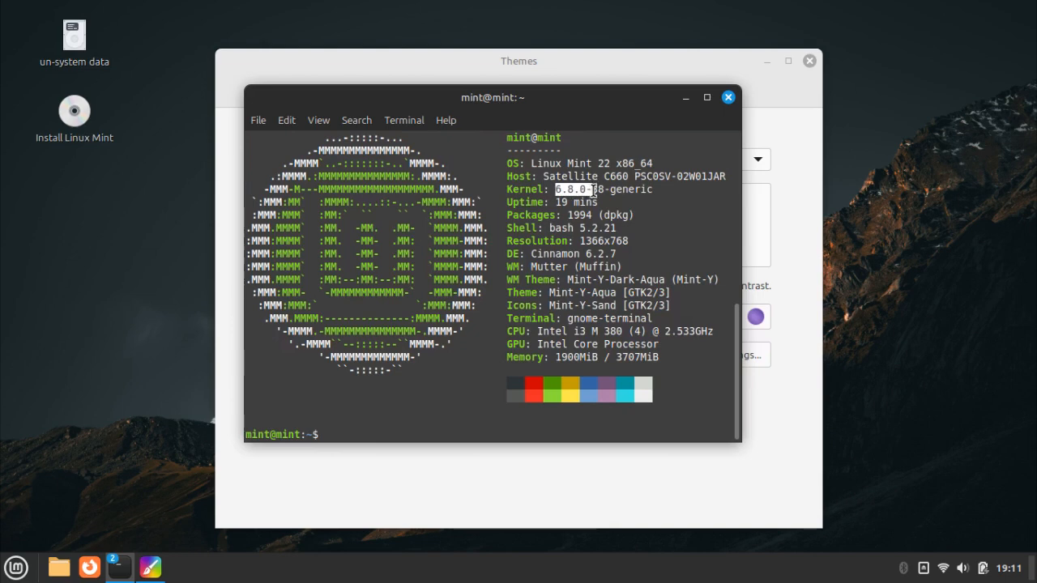
double_click(555, 228)
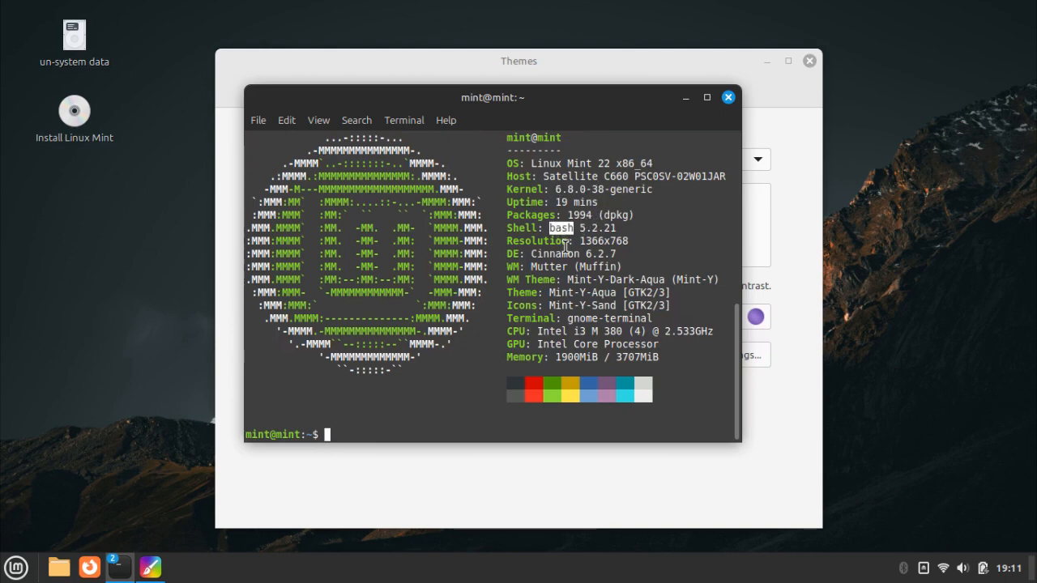
left_click_drag(530, 253, 650, 258)
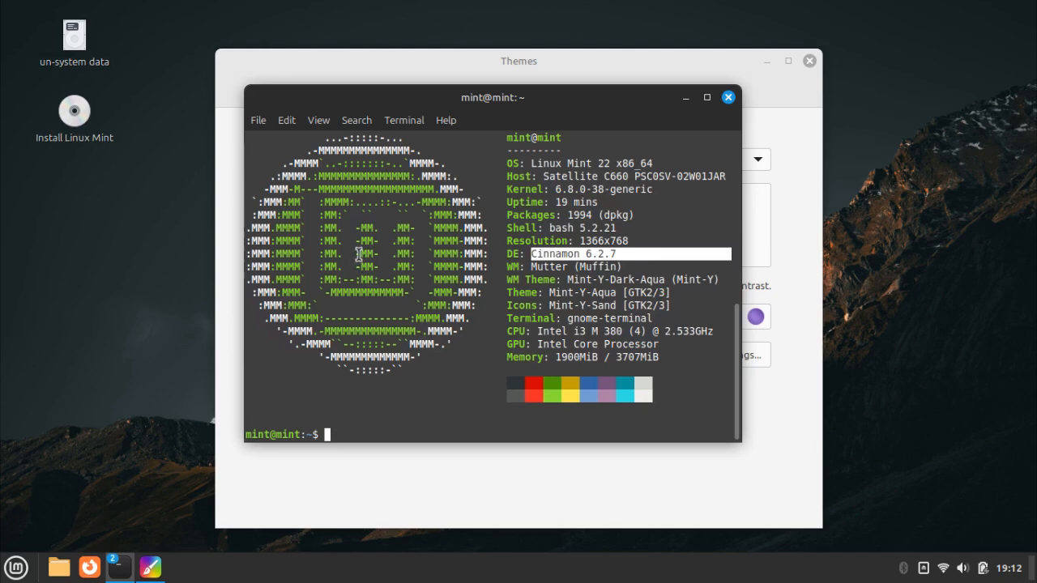
left_click(347, 431)
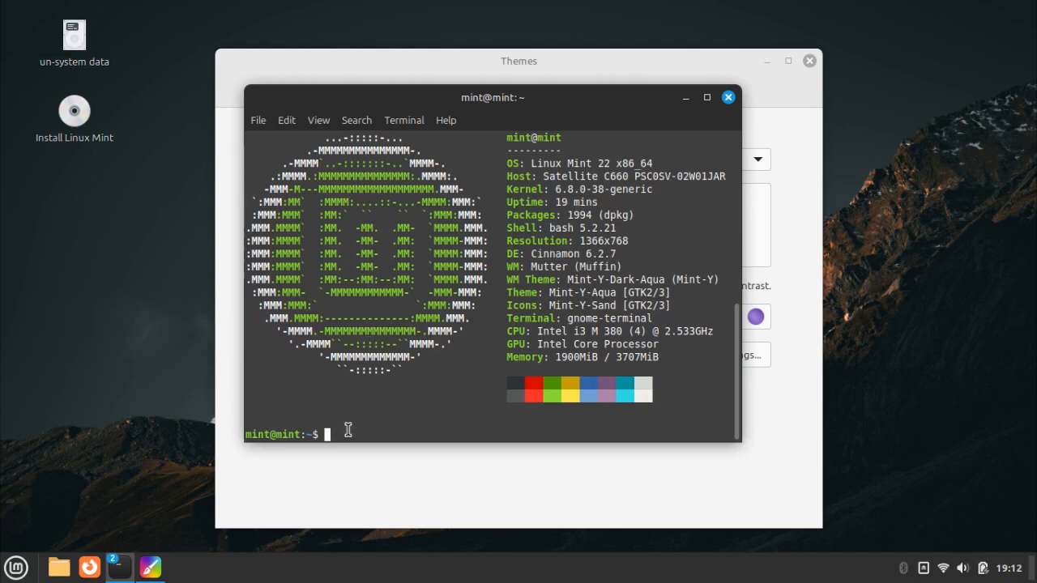
Run htop and maximize the terminal window to examine the processor load, memory use and running processes.
type("htop")
key("Return")
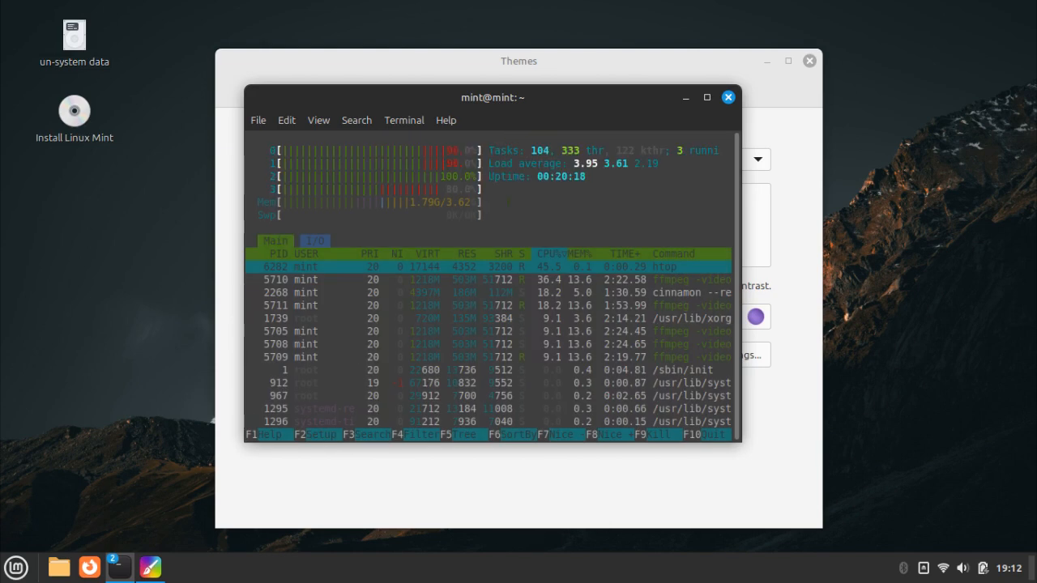
left_click(706, 98)
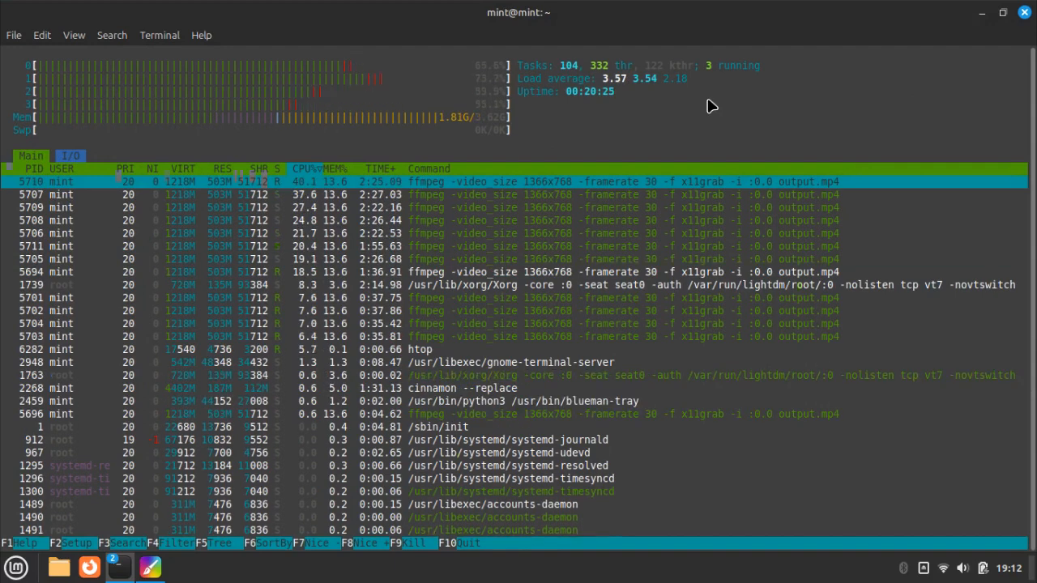
Close the Themes window and the terminal running htop, confirming that its process is ended.
mouse_move(150, 567)
left_click(208, 527)
left_click(809, 60)
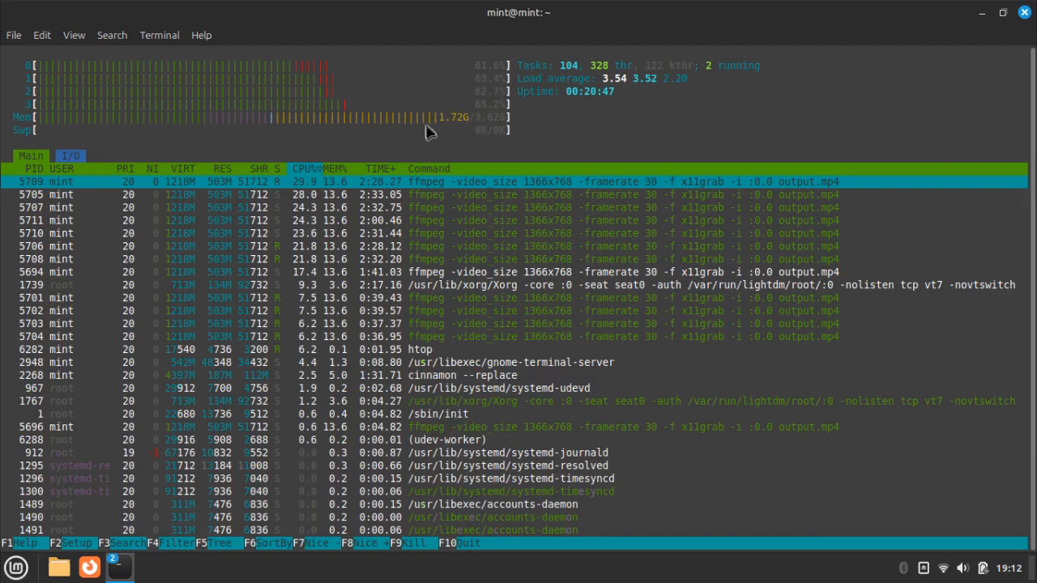
left_click(1025, 13)
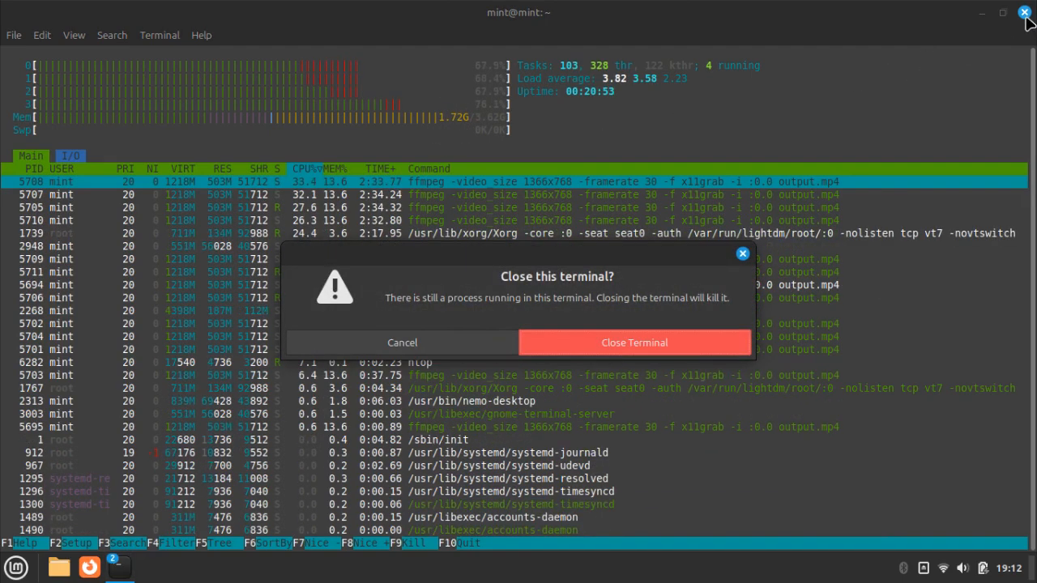
left_click(673, 345)
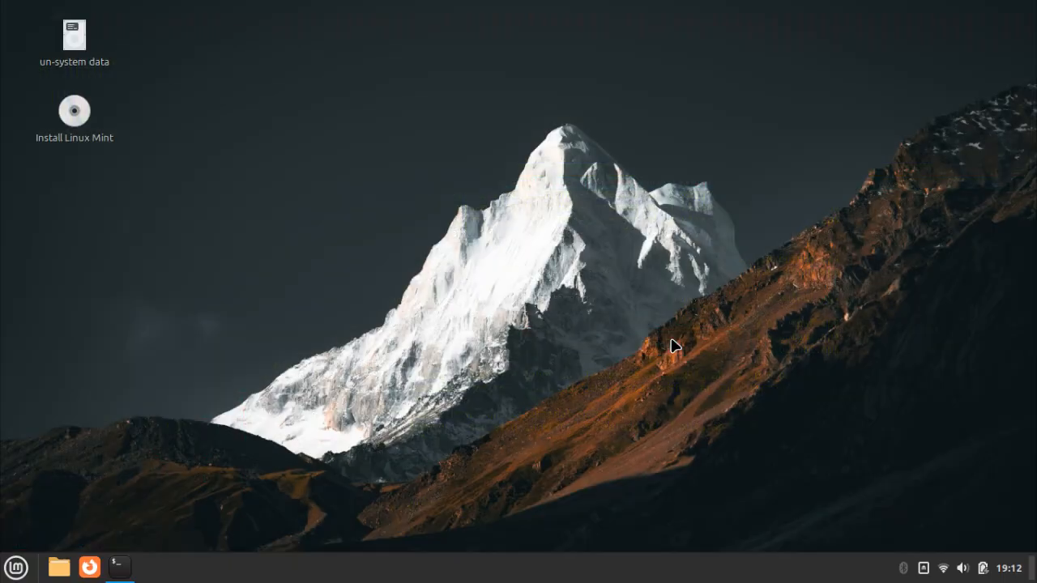
Search the application menu for "appl" and open the Applets settings.
left_click(12, 568)
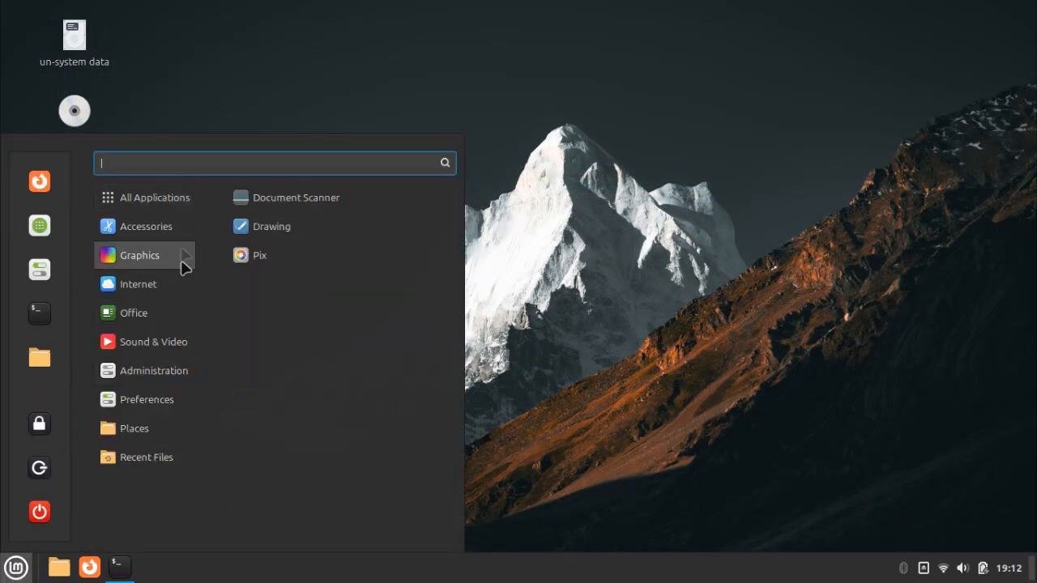
mouse_move(182, 281)
mouse_move(178, 318)
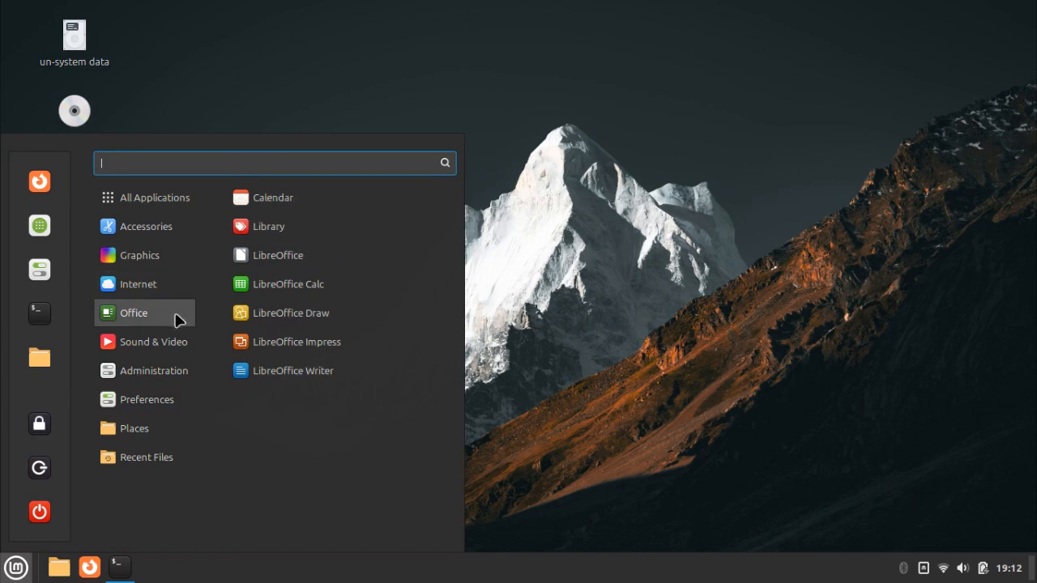
mouse_move(173, 349)
mouse_move(171, 376)
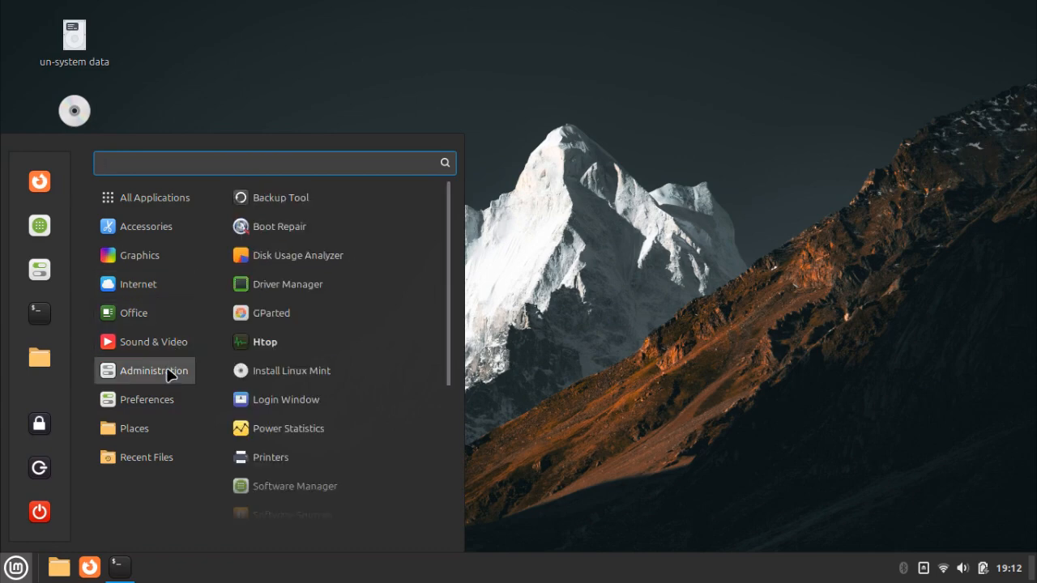
mouse_move(167, 397)
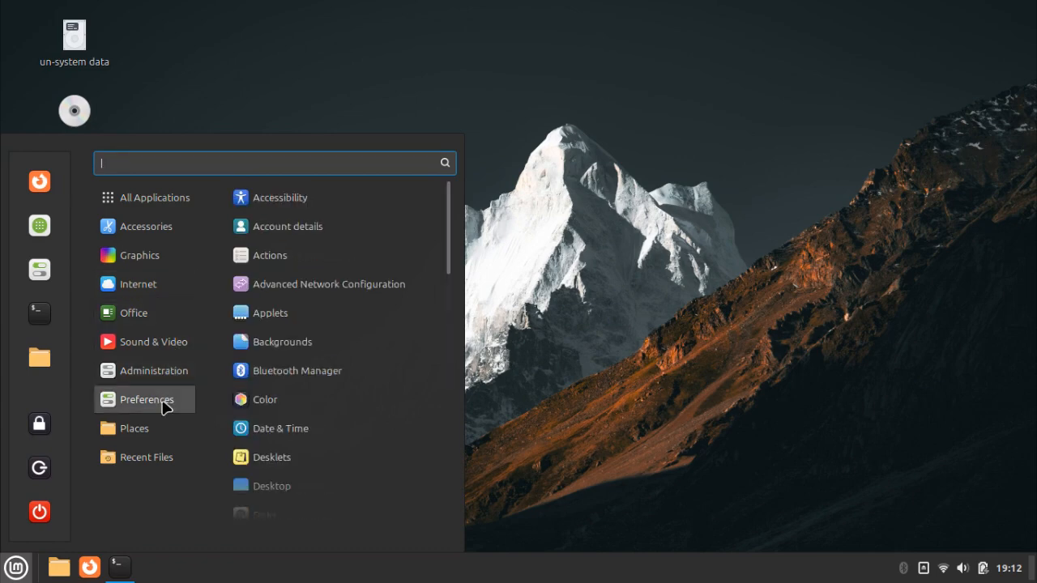
type("appl")
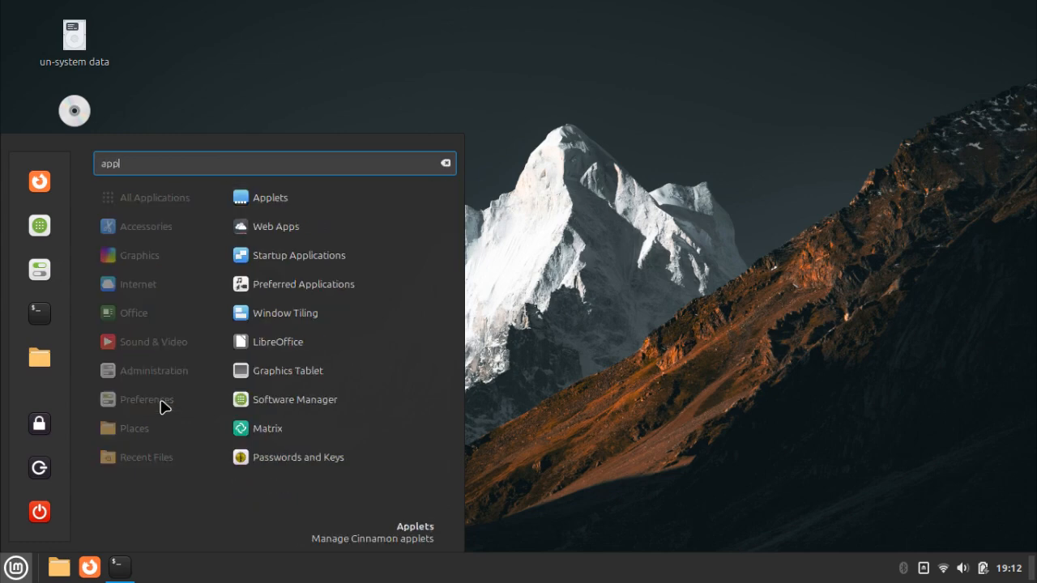
left_click(344, 200)
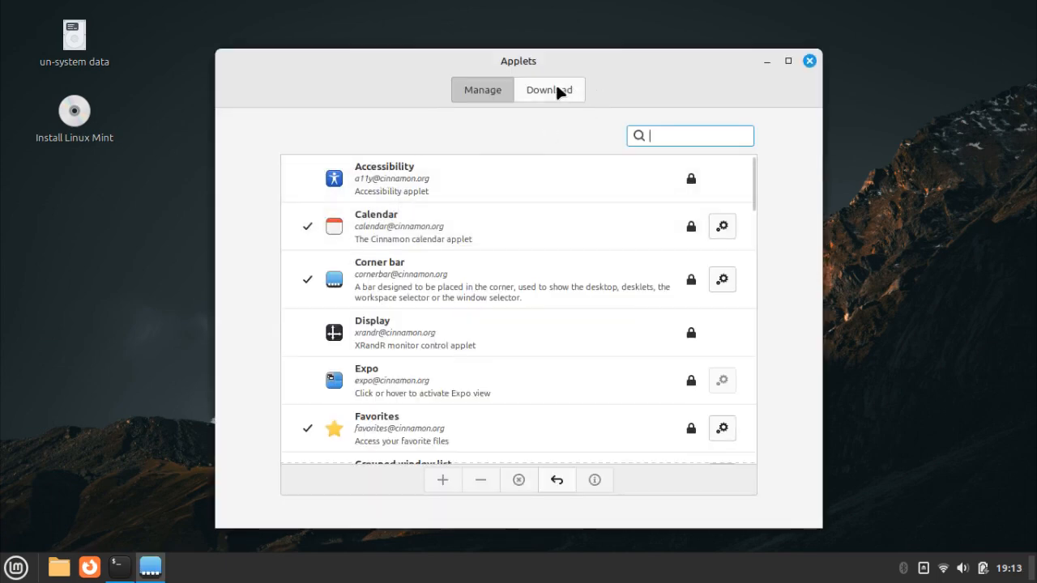
Download the Cinnamenu applet and add it to the panel from the list of installed applets.
left_click(555, 85)
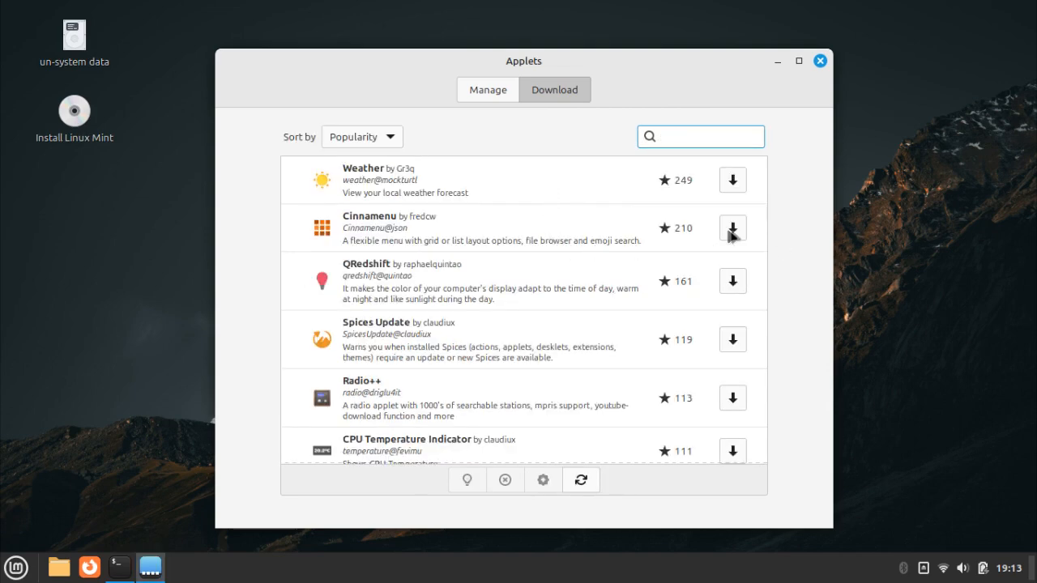
left_click(732, 230)
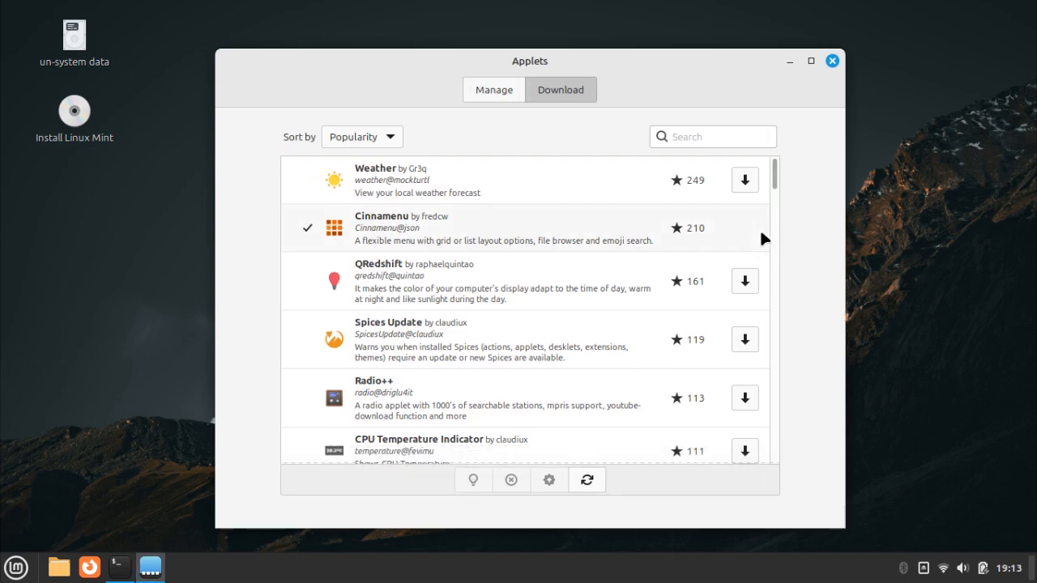
left_click(495, 92)
left_click(545, 171)
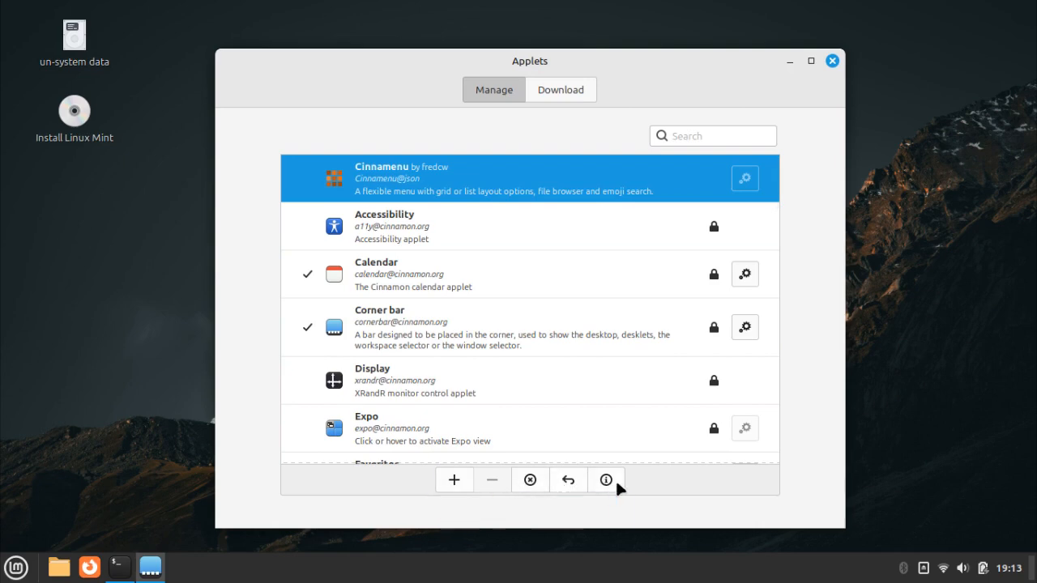
left_click(453, 480)
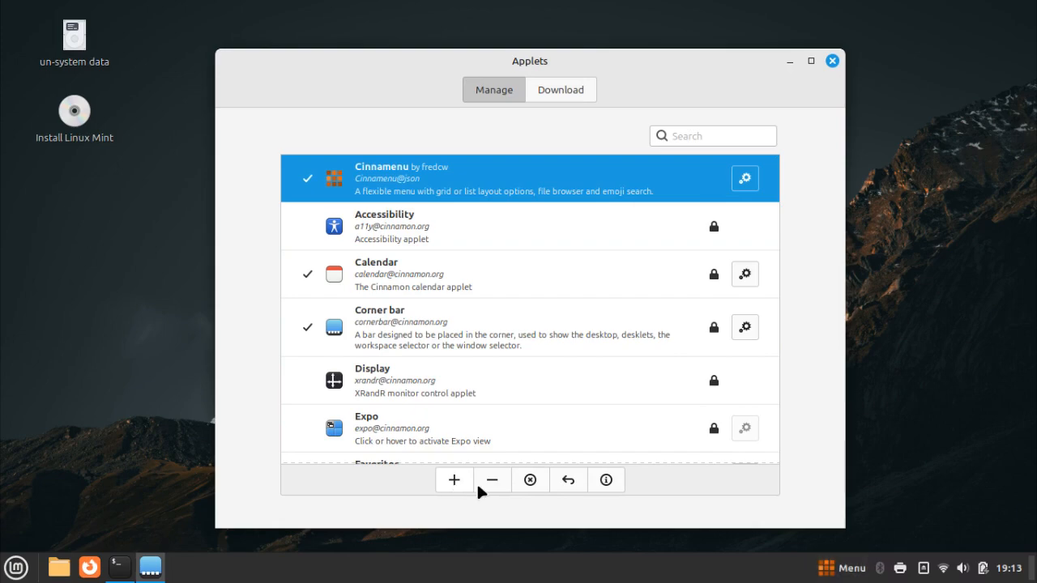
Open the new Cinnamenu menu, look through its full grid of applications and close it again.
left_click(875, 576)
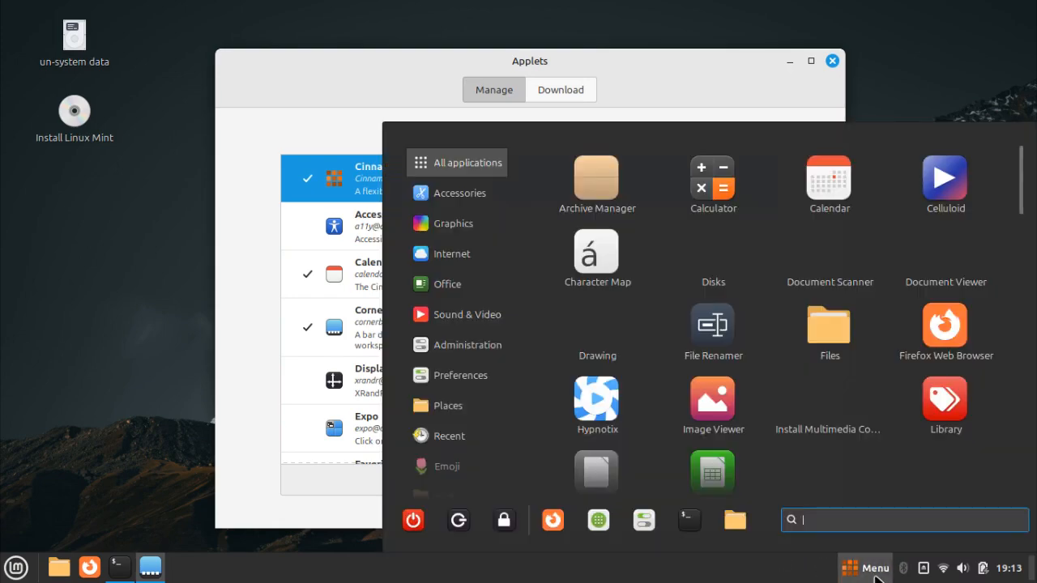
scroll(712, 361, "down", 6)
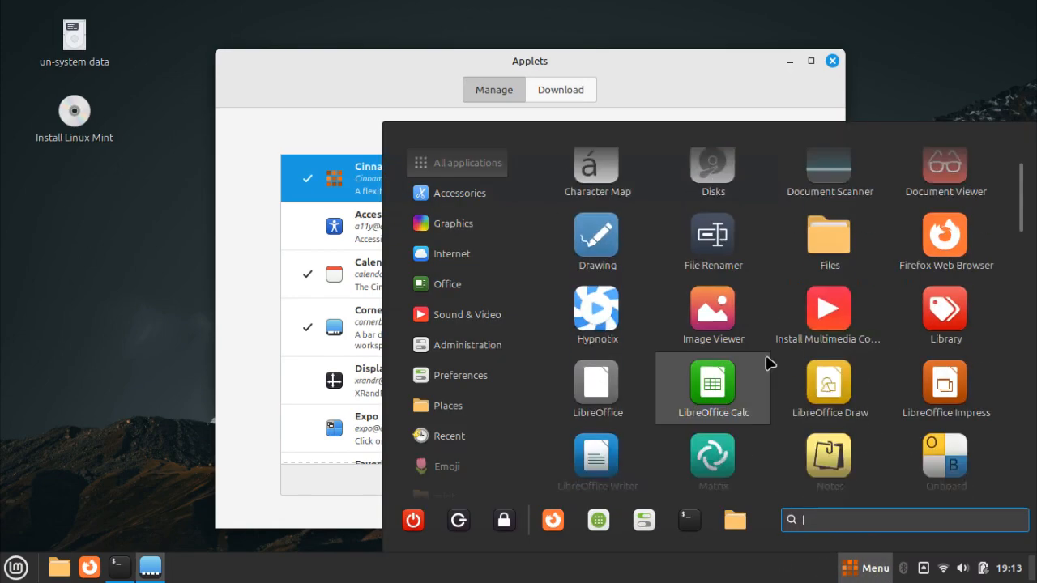
scroll(769, 363, "down", 10)
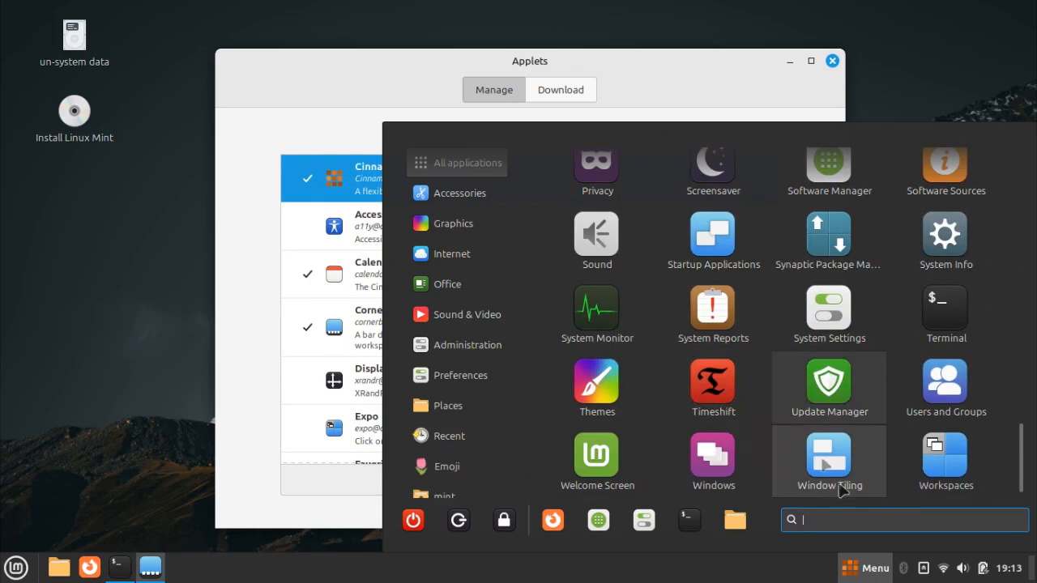
left_click(875, 570)
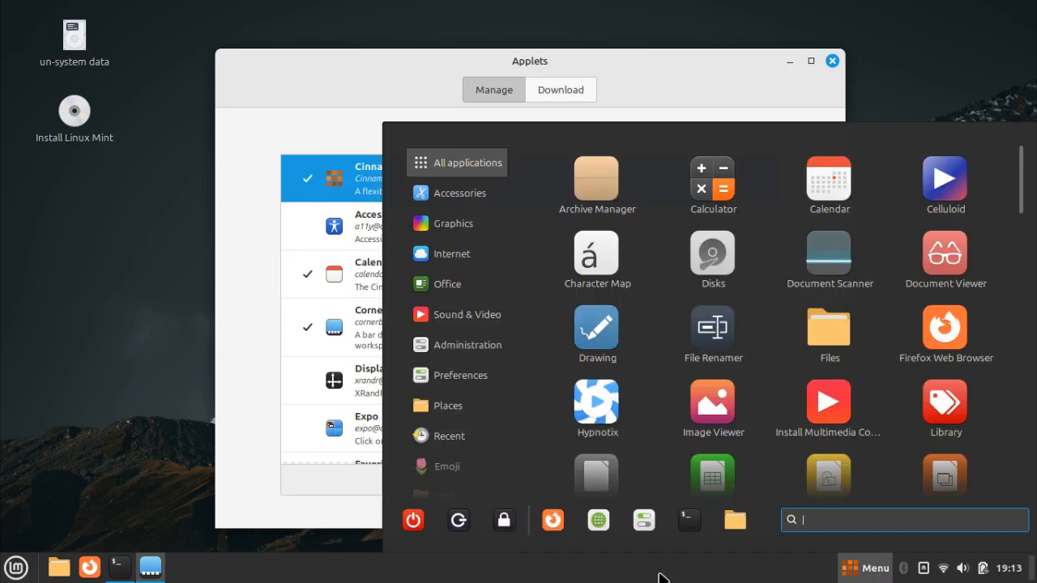
left_click(661, 575)
right_click(715, 562)
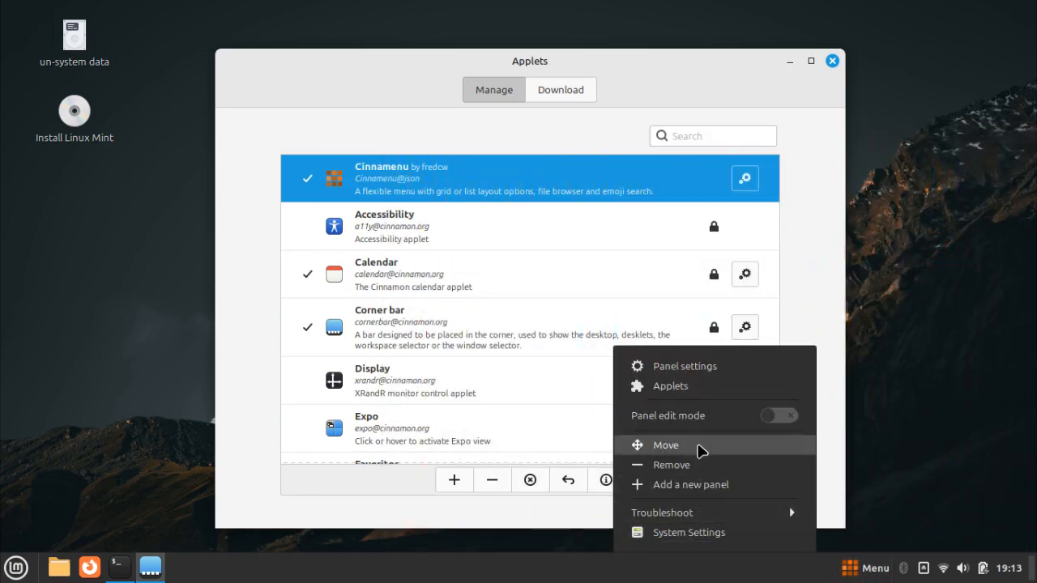
left_click(697, 447)
left_click(871, 575)
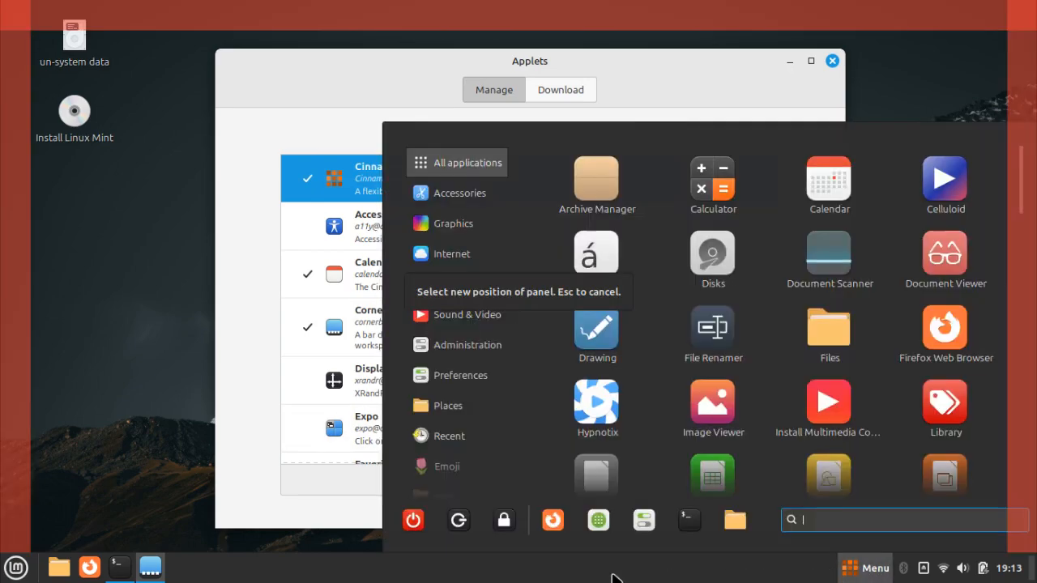
left_click(613, 577)
Open the settings of the desktop panel.
right_click(735, 579)
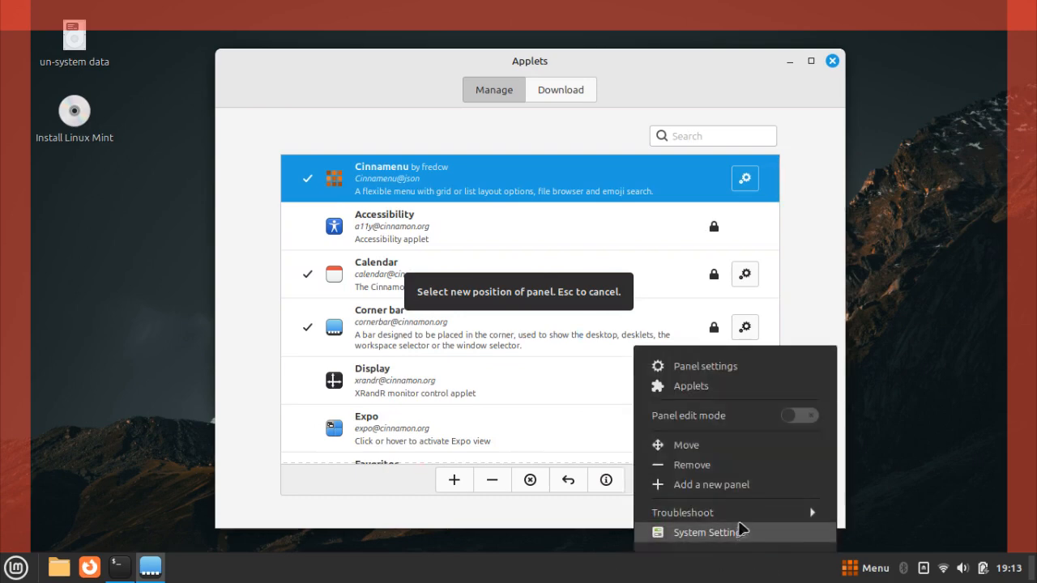
left_click(742, 369)
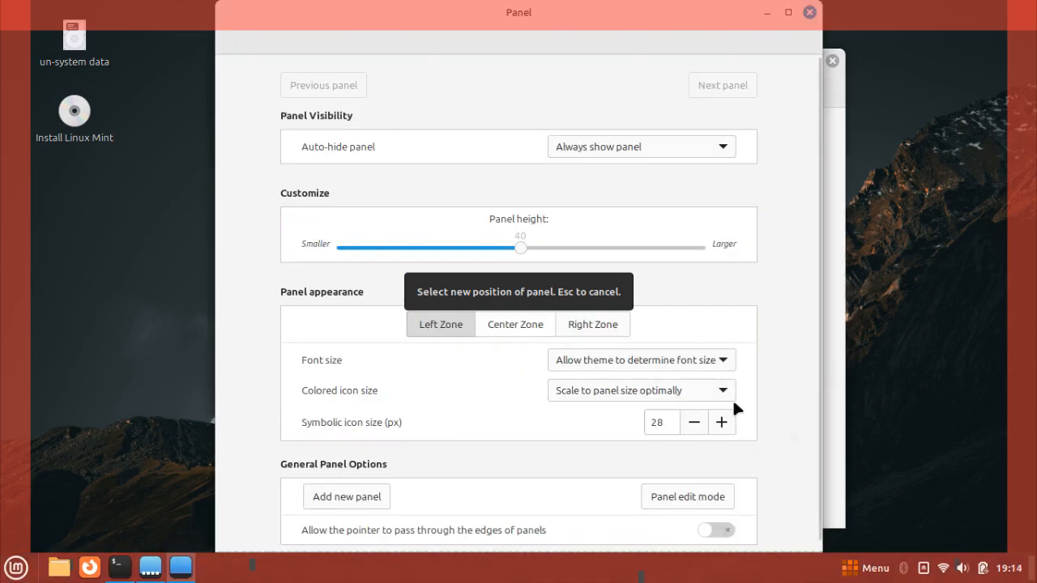
left_click(867, 569)
left_click(243, 564)
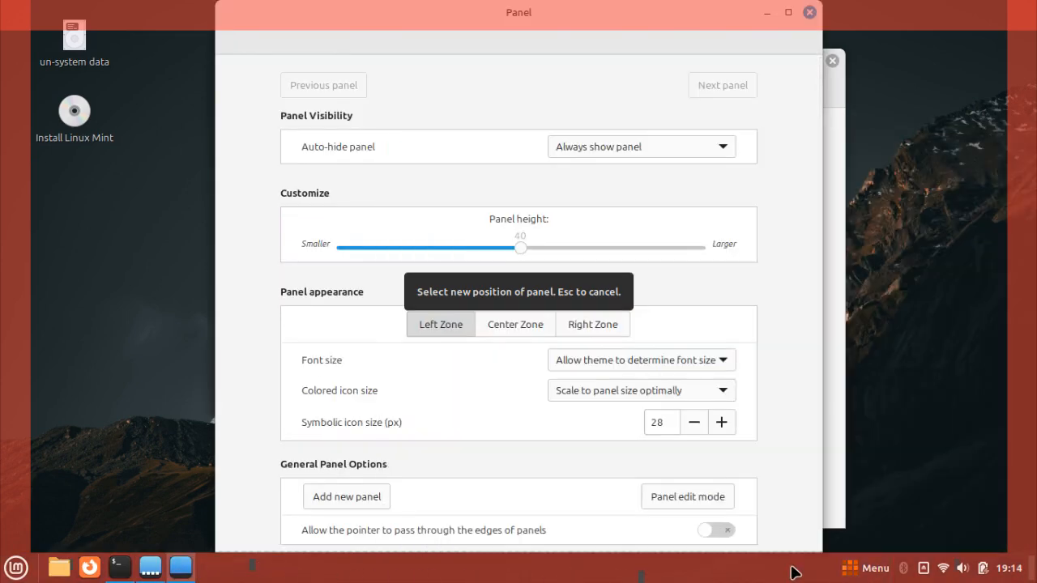
right_click(865, 567)
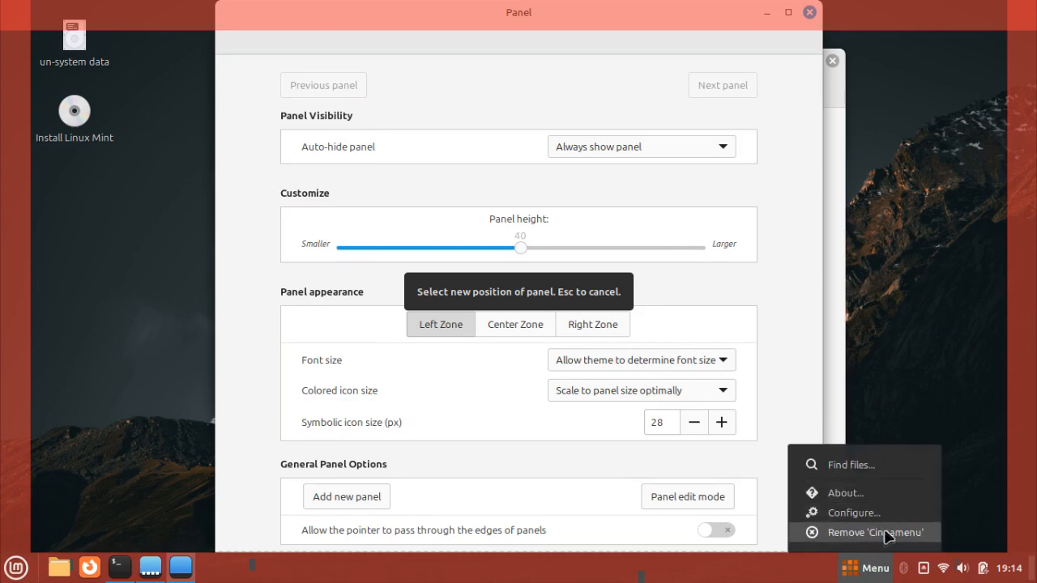
left_click(805, 289)
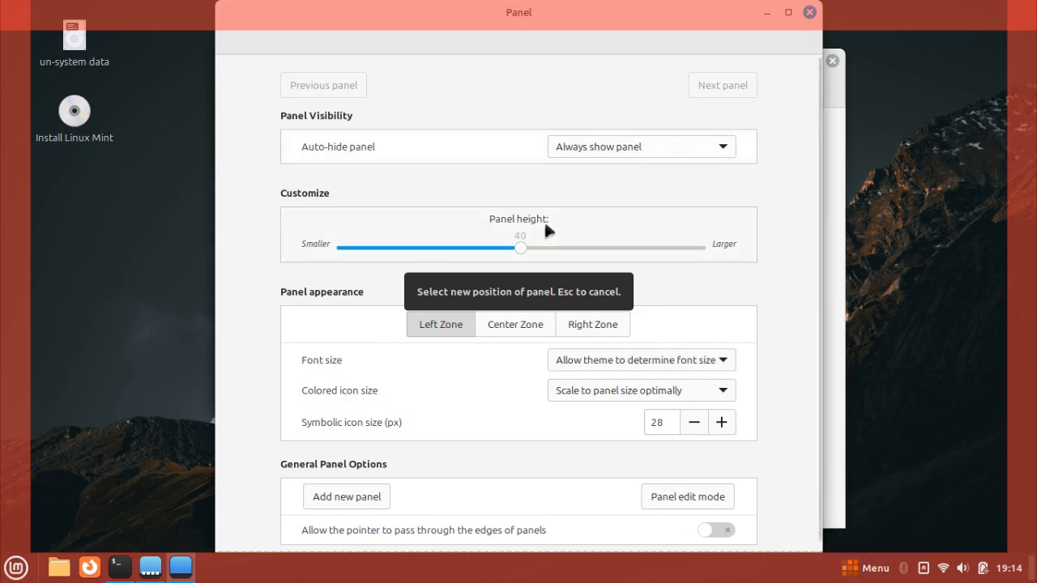
right_click(644, 571)
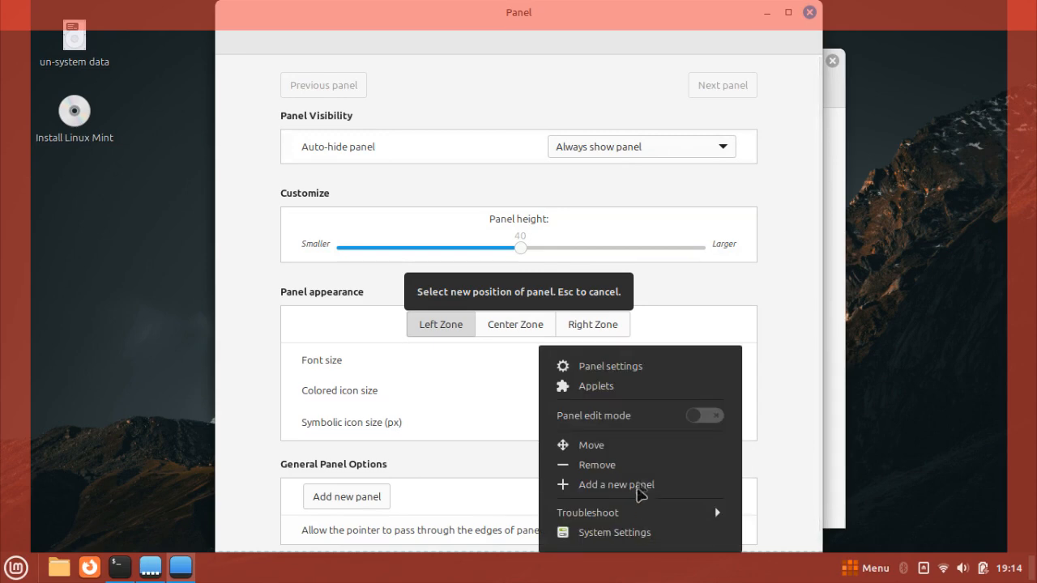
left_click(642, 445)
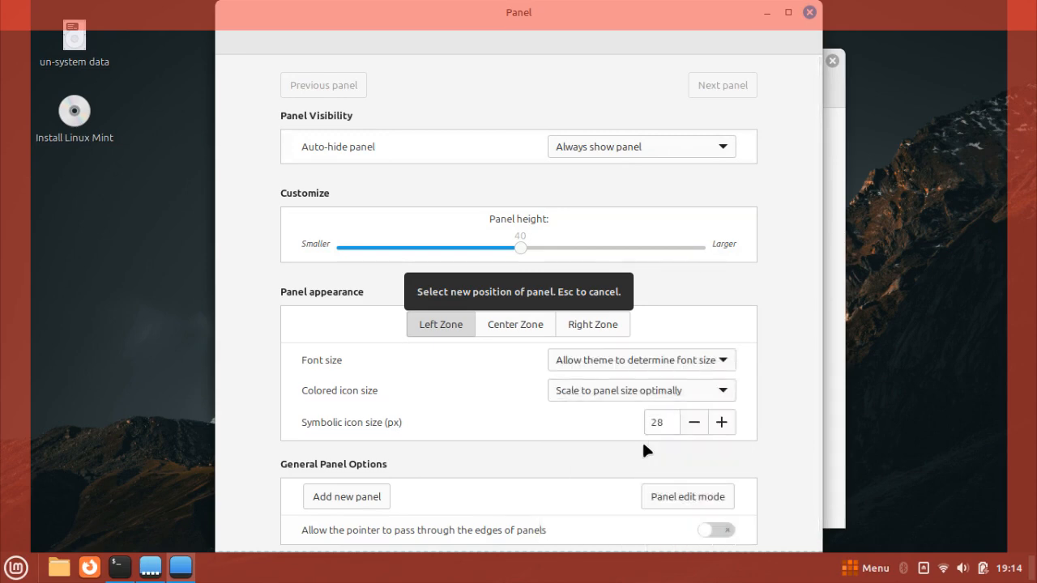
Reduce the panel height to 33 and cancel the pending panel move.
left_click_drag(524, 249, 462, 250)
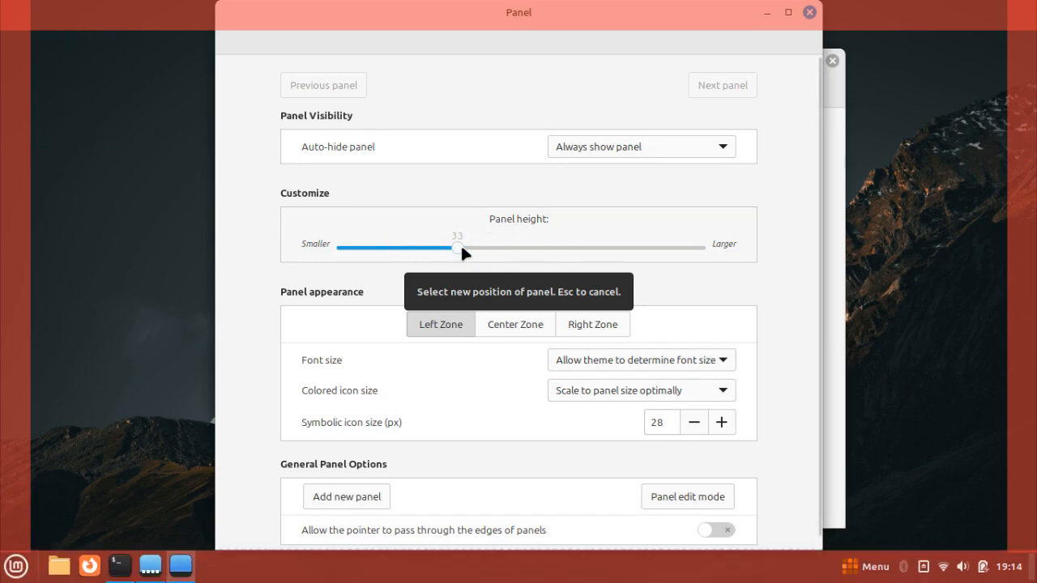
key("Escape")
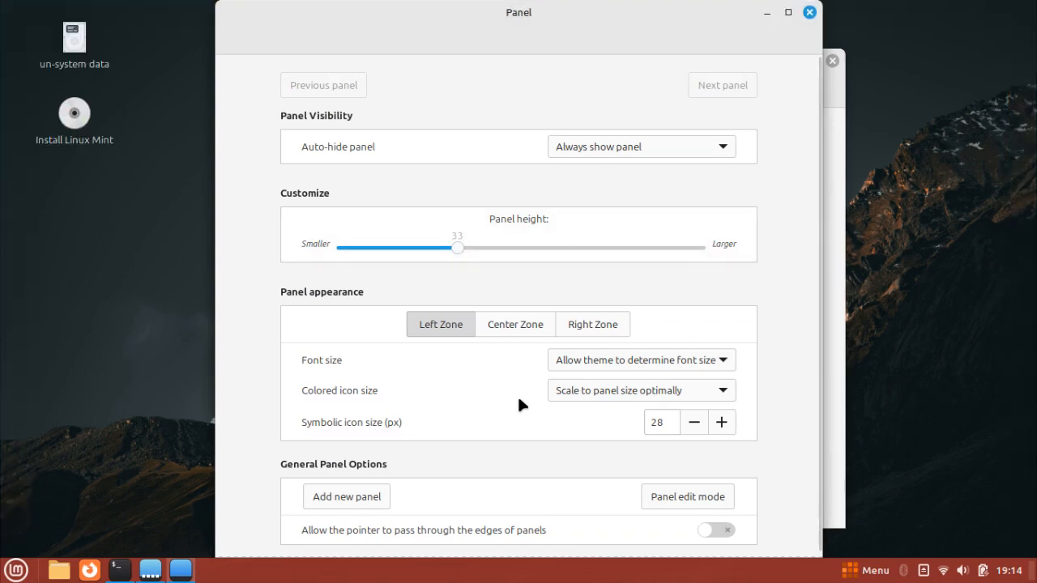
Turn on panel edit mode and move the Cinnamenu applet to the start of the panel, ahead of the default menu.
scroll(517, 394, "down", 1)
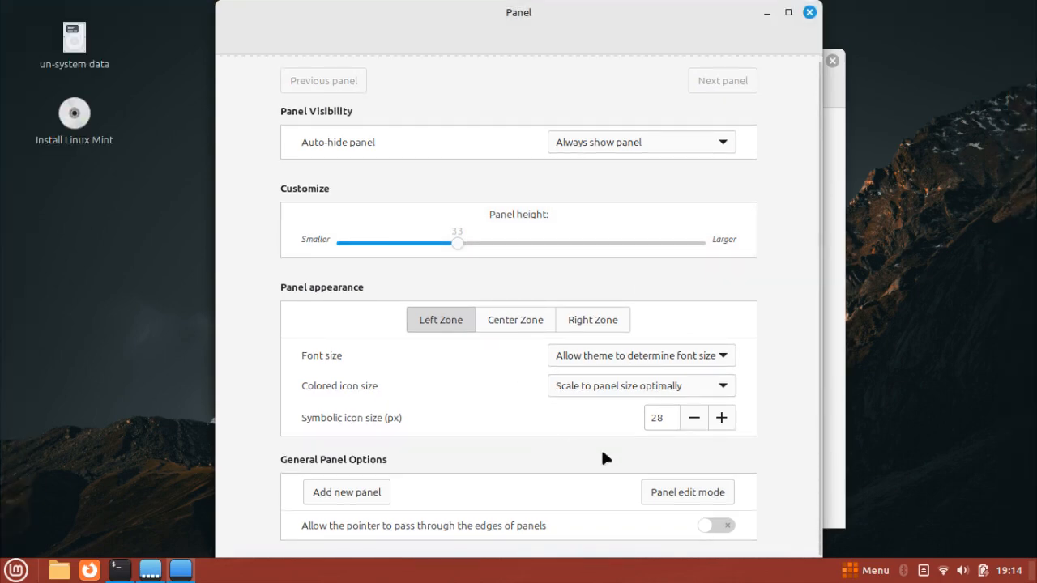
left_click(701, 493)
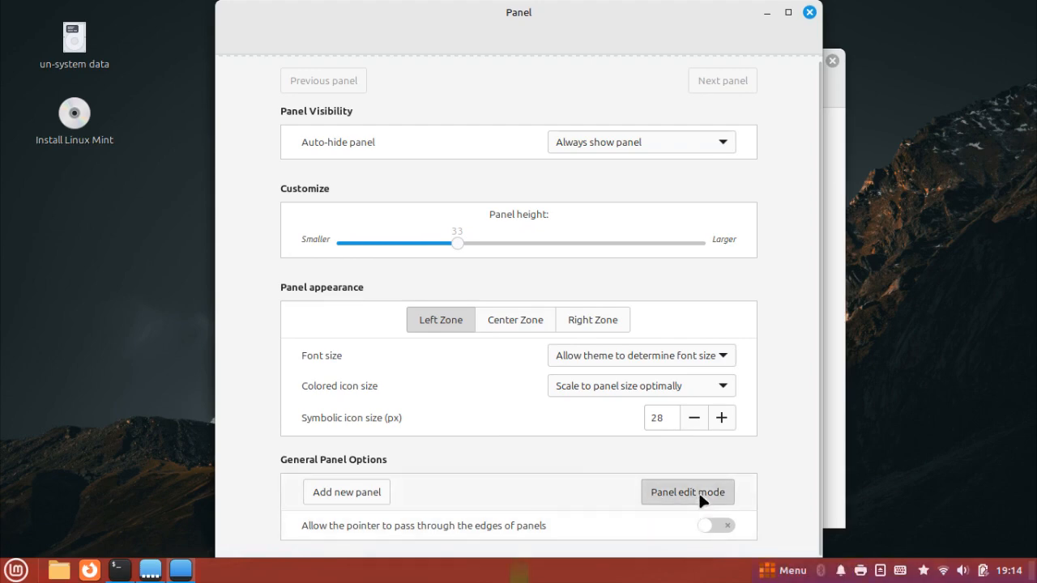
left_click_drag(780, 564, 6, 571)
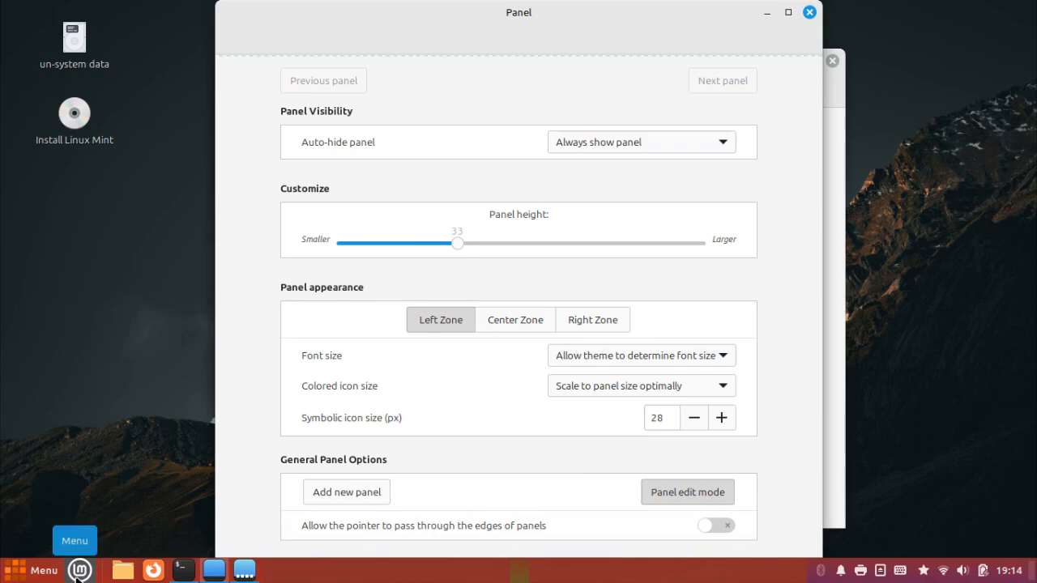
Remove the default Linux Mint menu applet from the panel and confirm its removal.
right_click(77, 573)
left_click(87, 538)
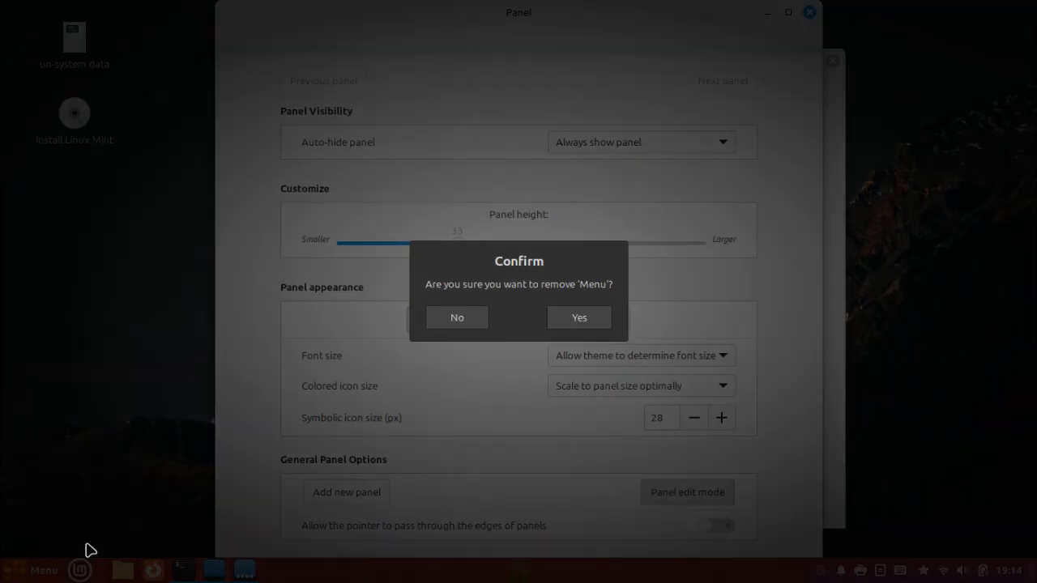
left_click(578, 316)
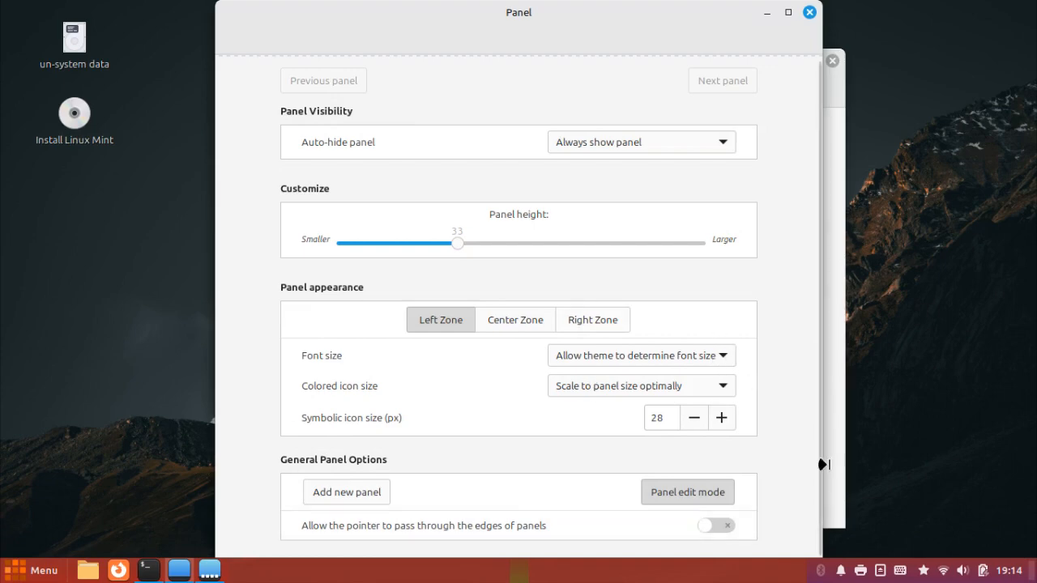
Turn off panel edit mode and close the Panel and Applets windows.
left_click(703, 493)
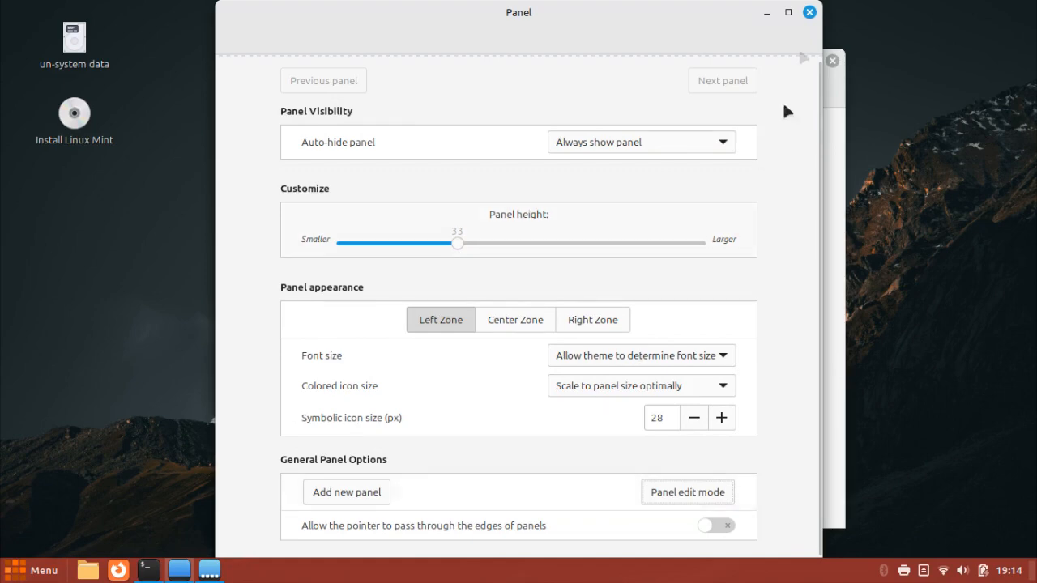
left_click(809, 13)
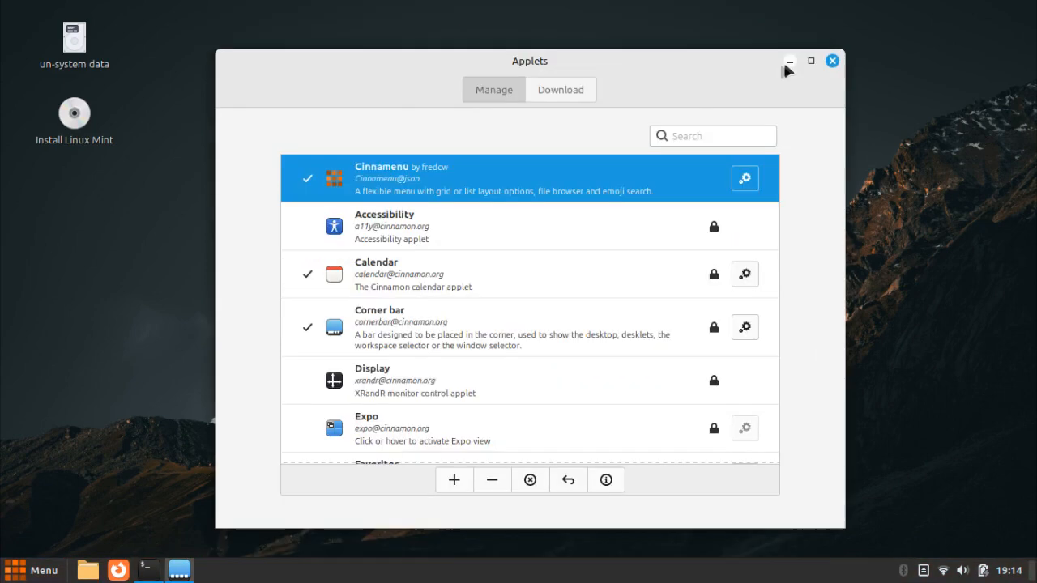
left_click(831, 60)
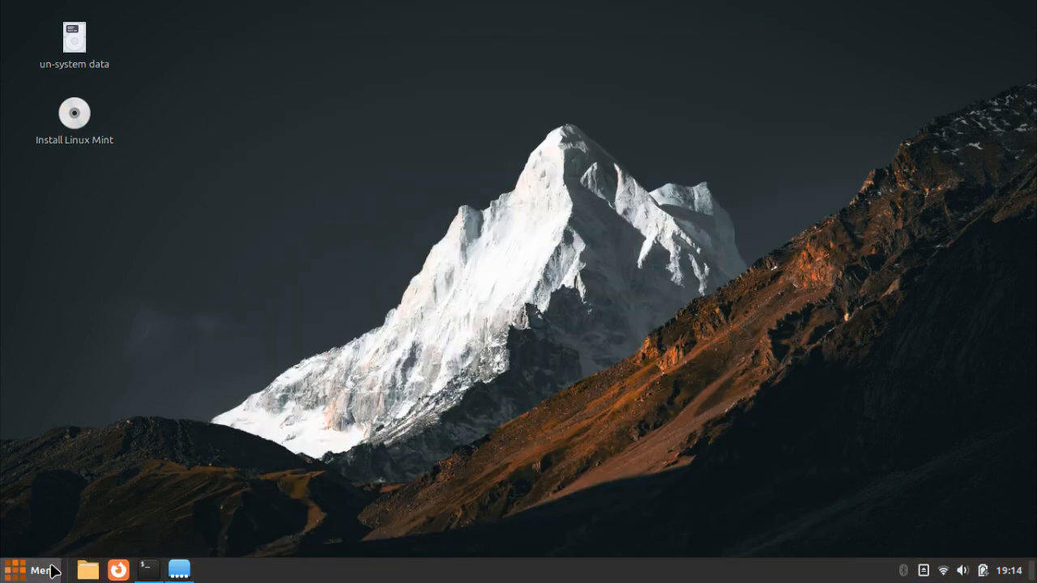
Open Cinnamenu from its new place on the panel and look through its list of all applications.
left_click(52, 571)
scroll(335, 370, "down", 5)
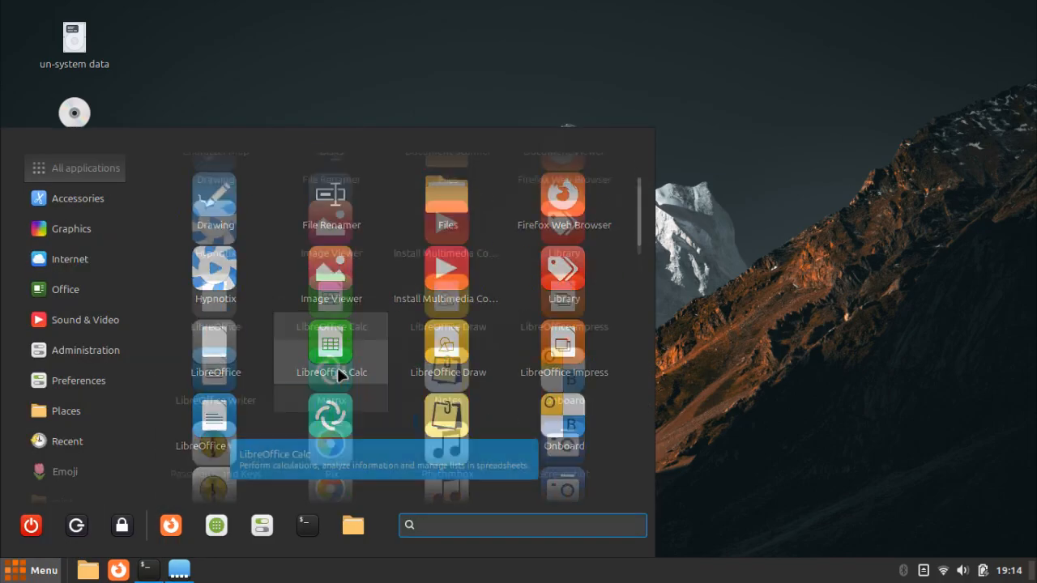
scroll(339, 377, "down", 10)
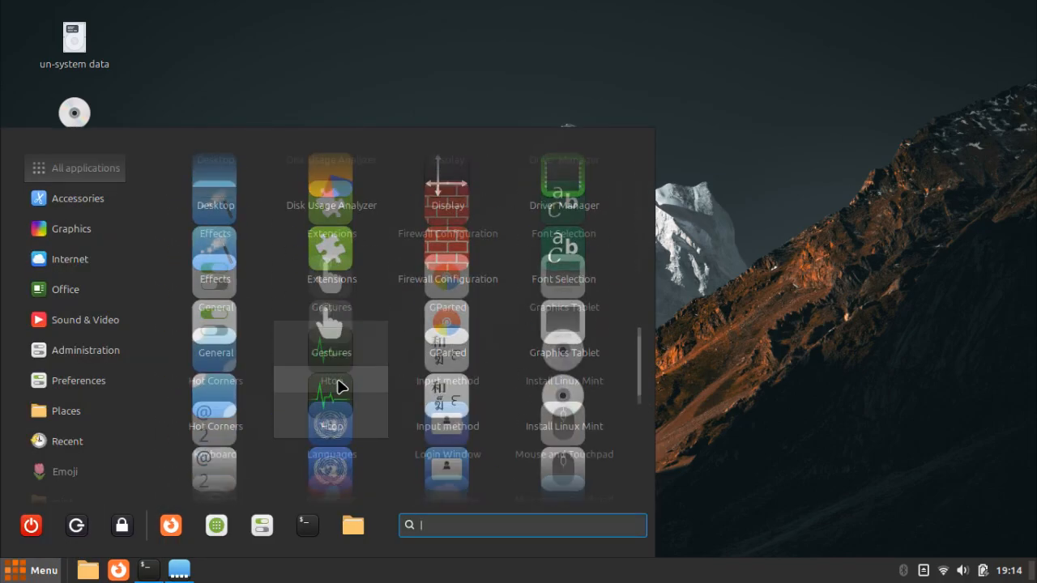
Browse the rest of Cinnamenu's application list and return to its beginning.
scroll(340, 387, "down", 3)
scroll(339, 387, "up", 5)
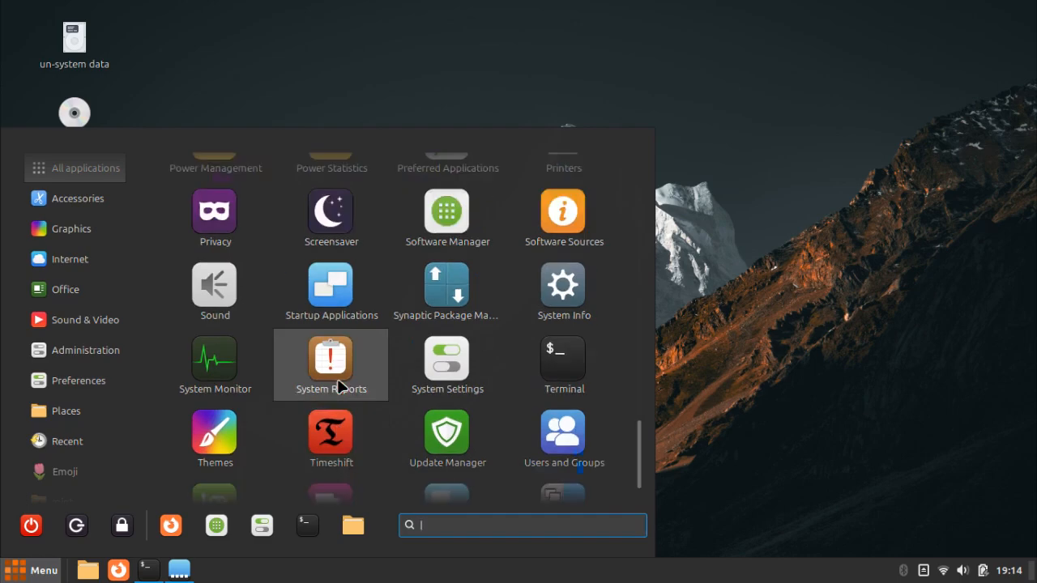
scroll(339, 385, "up", 15)
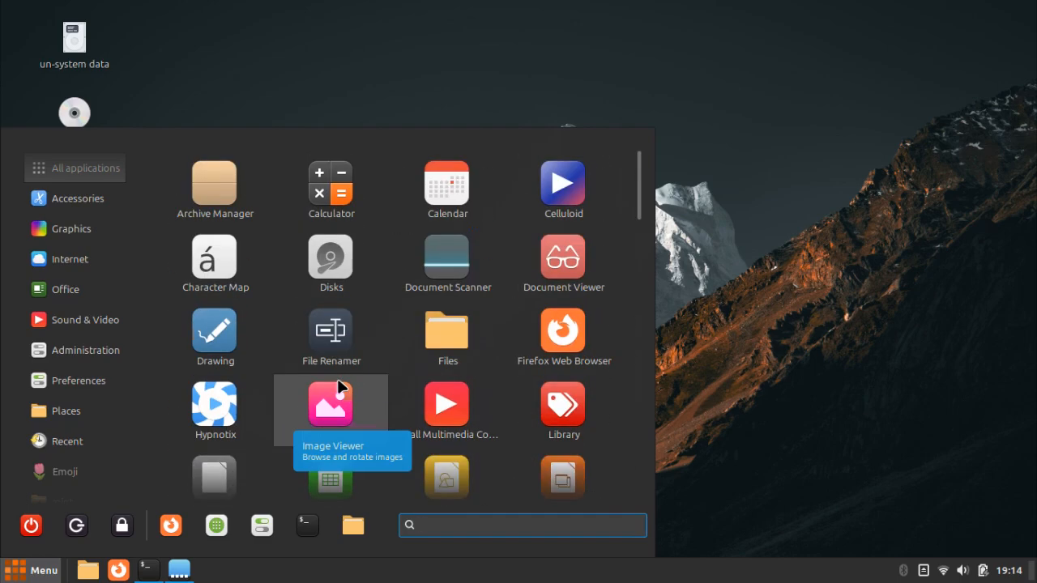
Open System Settings and show the Startup Applications preferences.
left_click(262, 533)
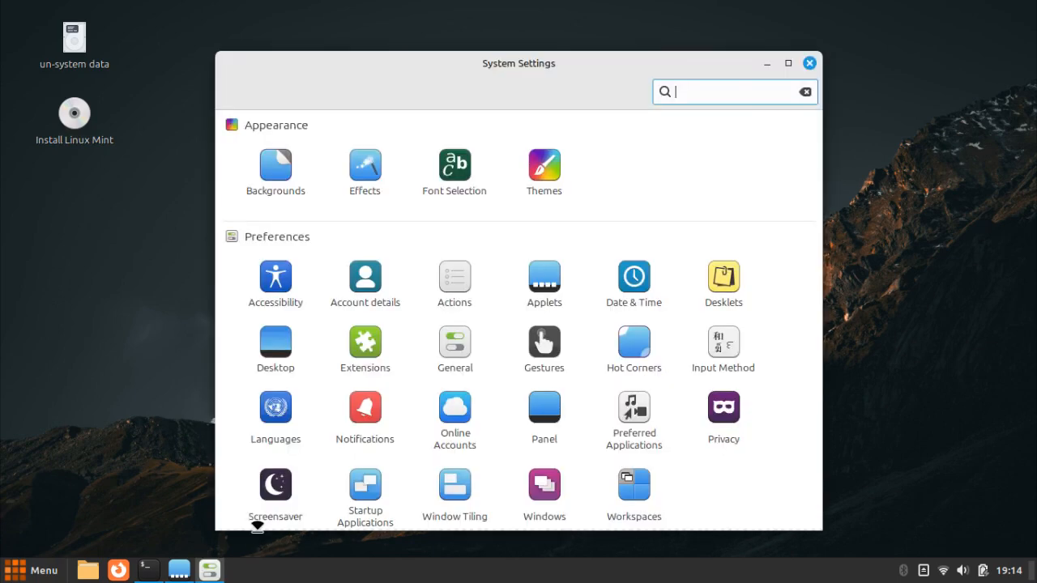
scroll(506, 399, "down", 5)
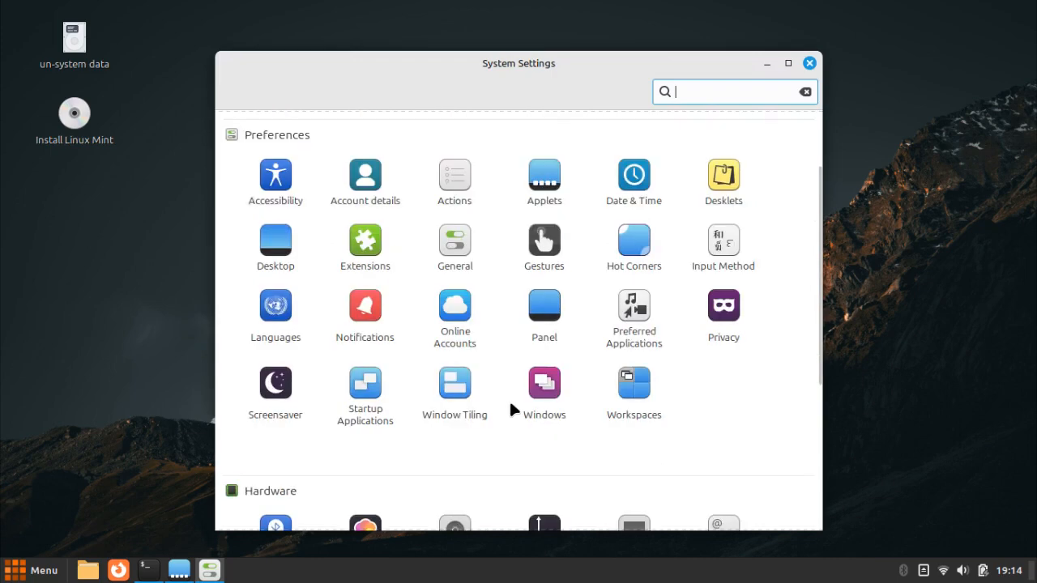
left_click(369, 237)
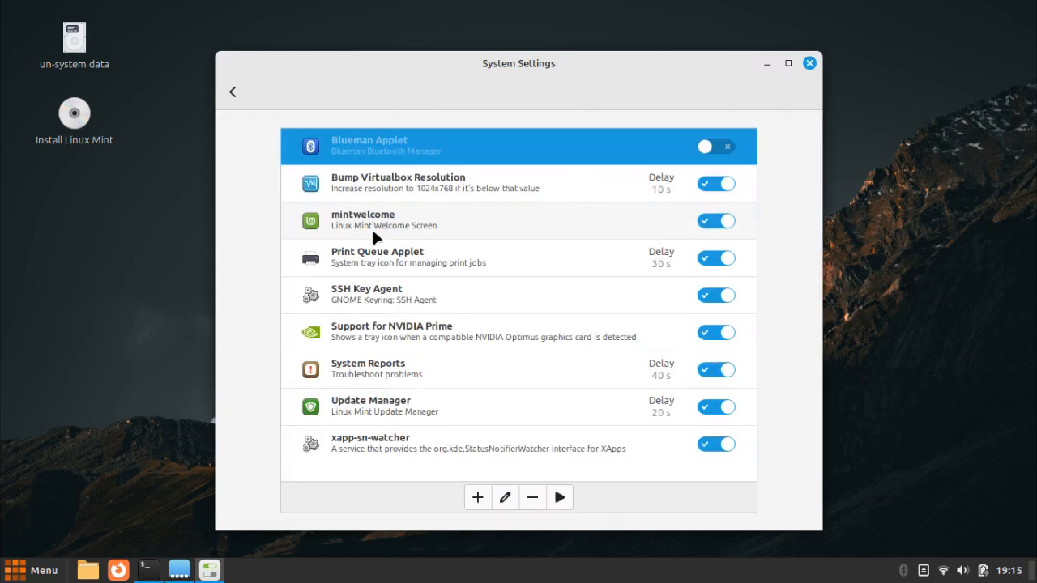
Open the chooser for adding an existing application to startup and look through its whole list.
left_click(478, 497)
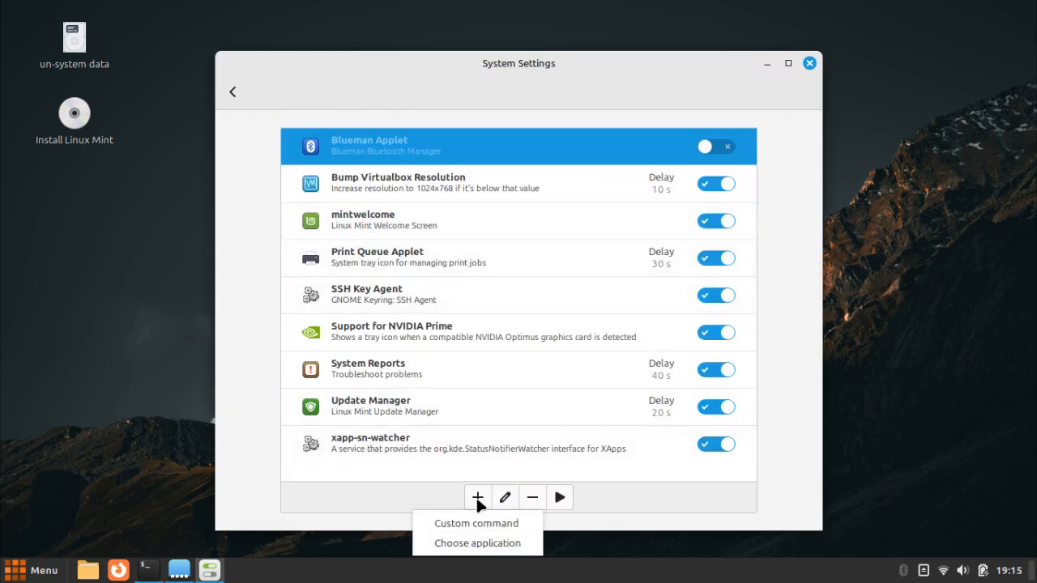
left_click(478, 543)
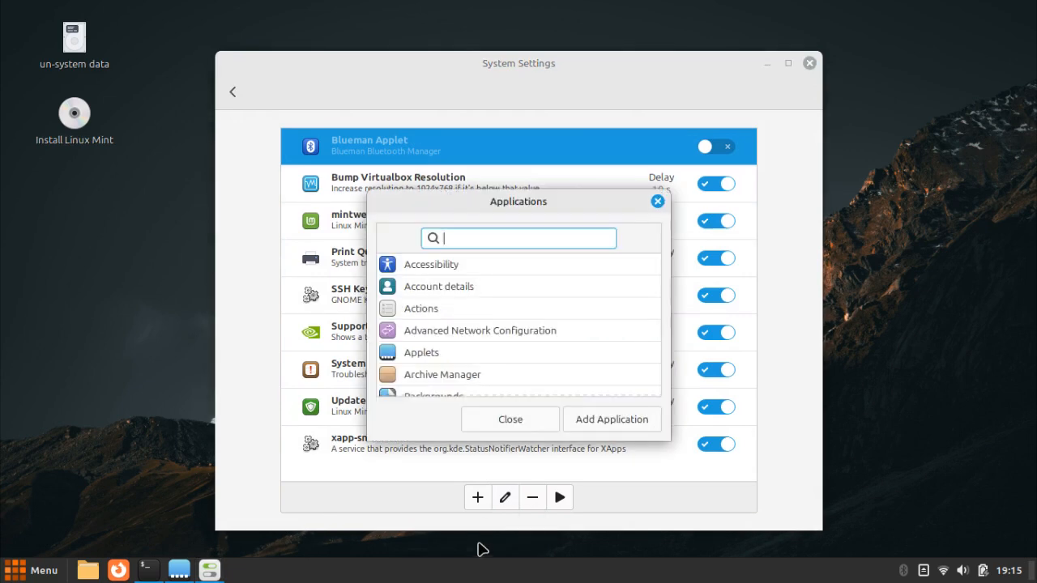
scroll(527, 386, "down", 5)
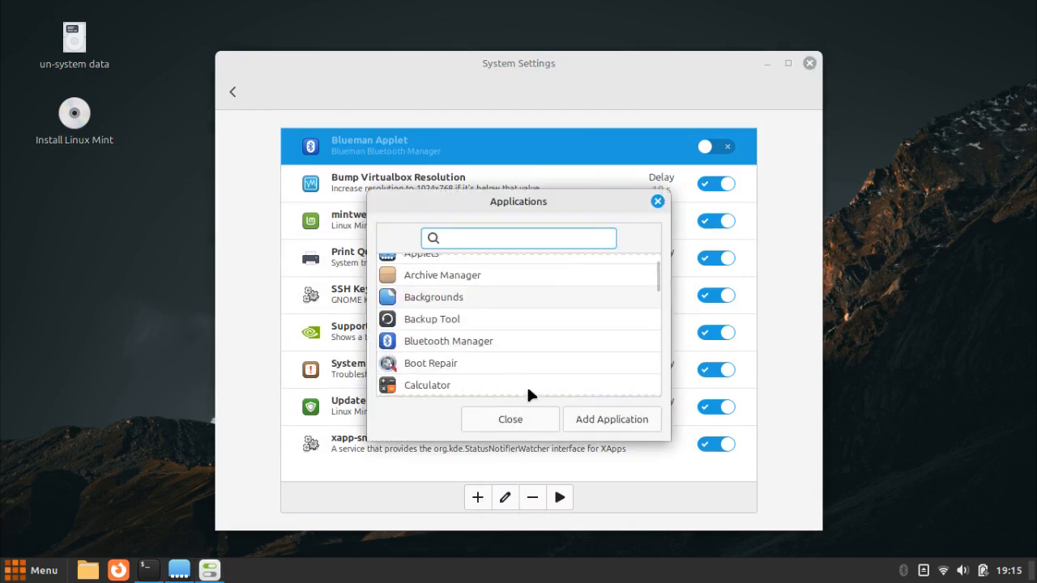
scroll(527, 393, "down", 5)
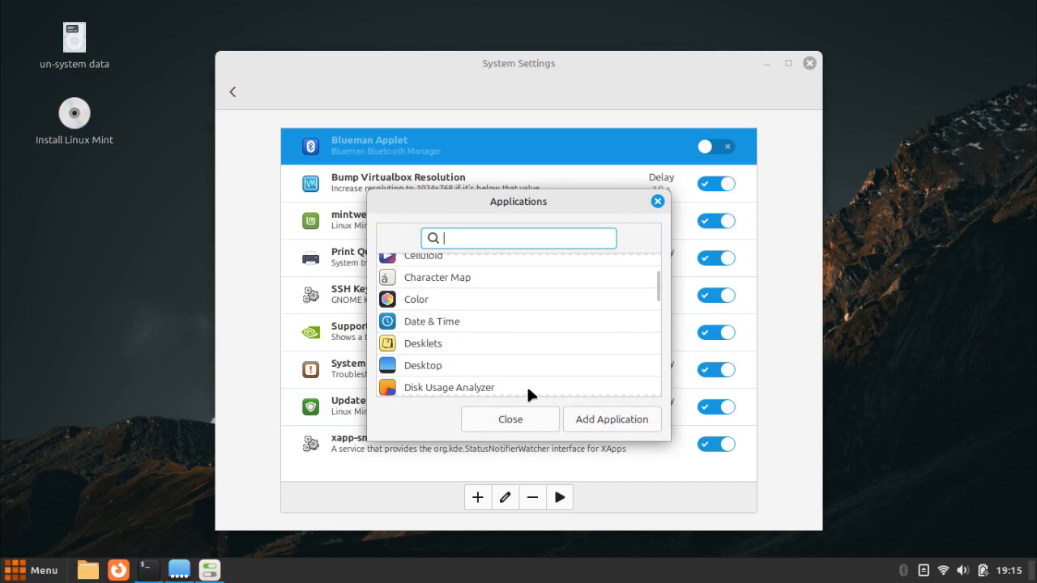
scroll(527, 390, "down", 5)
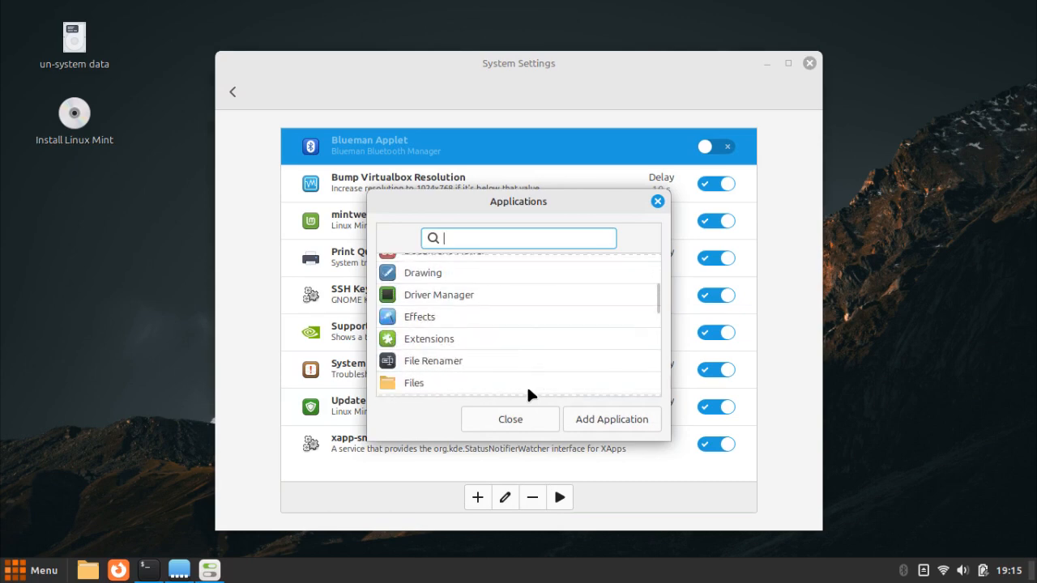
scroll(527, 394, "down", 5)
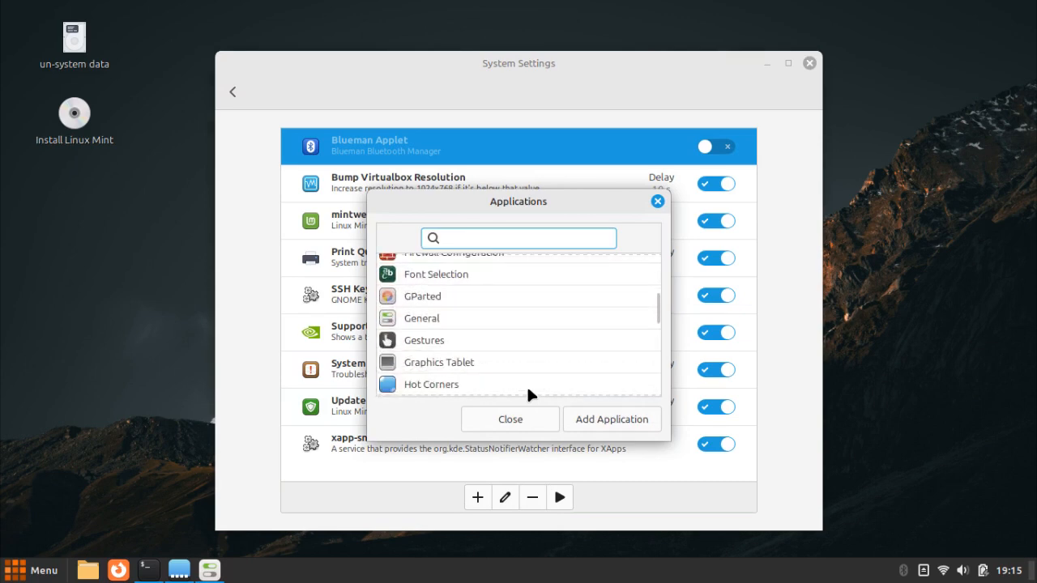
scroll(526, 395, "down", 3)
scroll(527, 394, "down", 2)
scroll(528, 390, "down", 5)
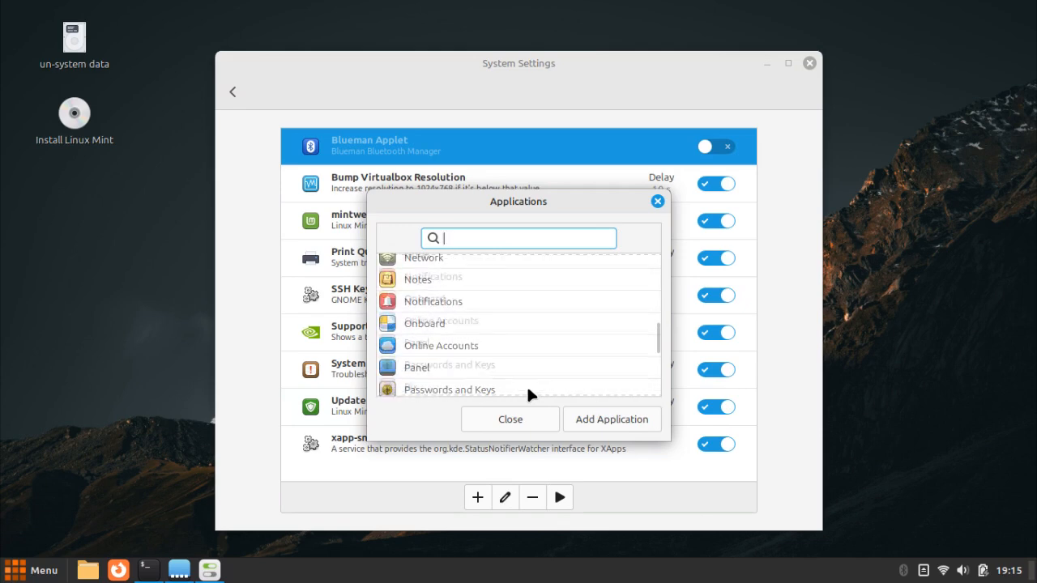
scroll(527, 393, "down", 5)
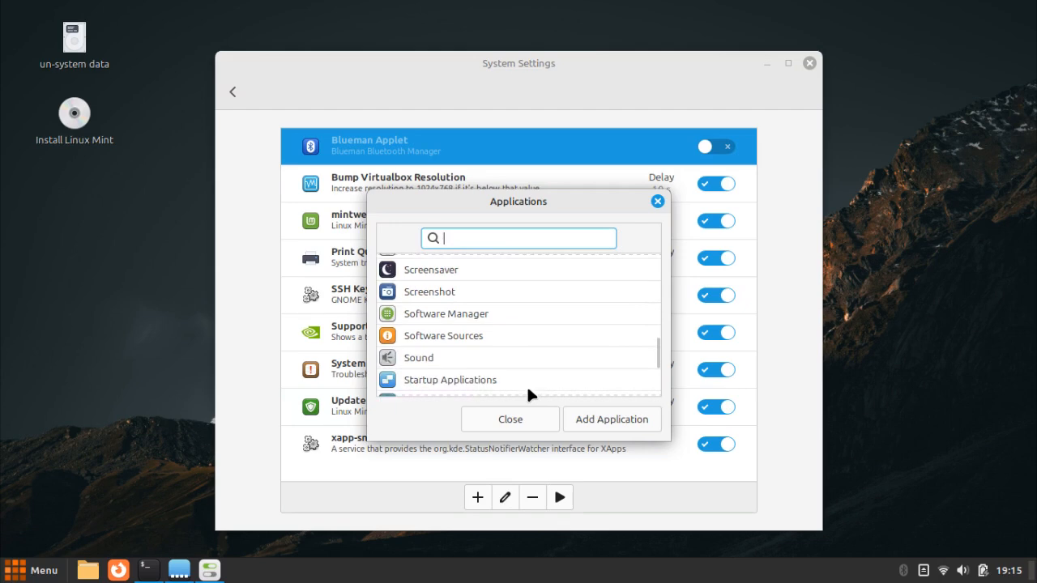
scroll(527, 393, "down", 3)
scroll(527, 393, "down", 3)
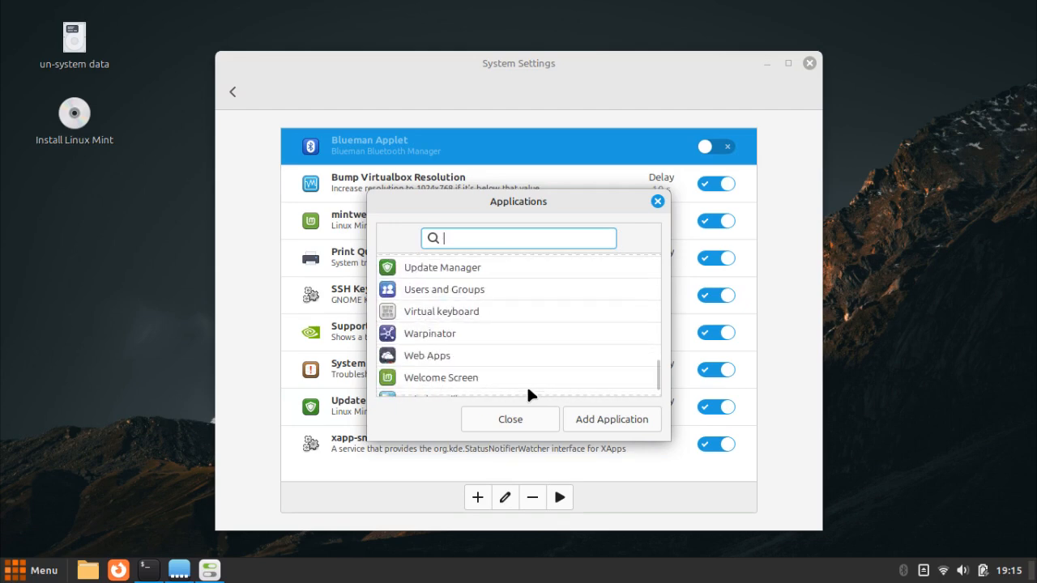
scroll(528, 393, "down", 1)
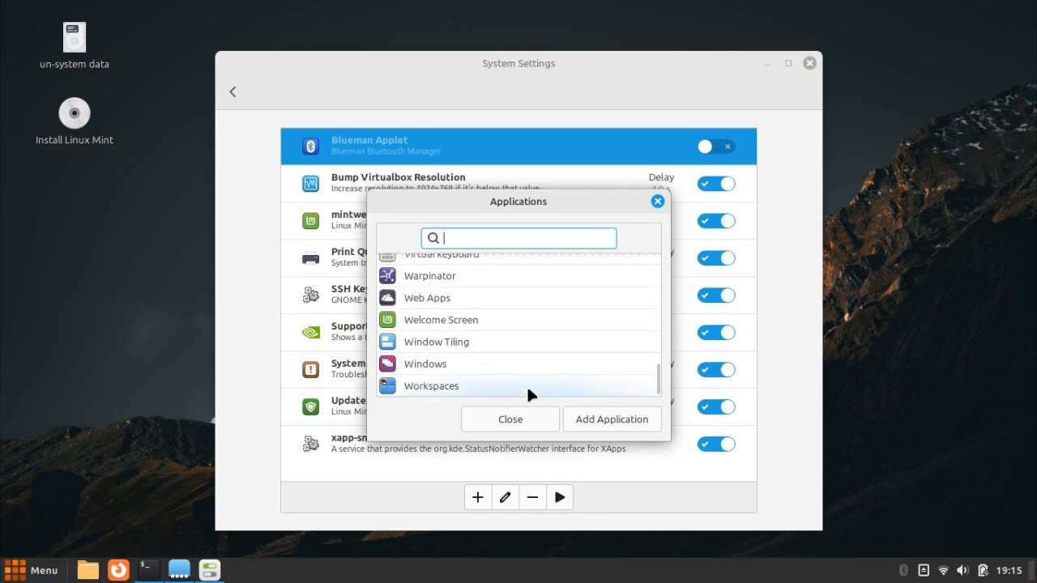
Close the application chooser and System Settings without adding anything, and close the remaining Applets window.
left_click(657, 201)
left_click(810, 63)
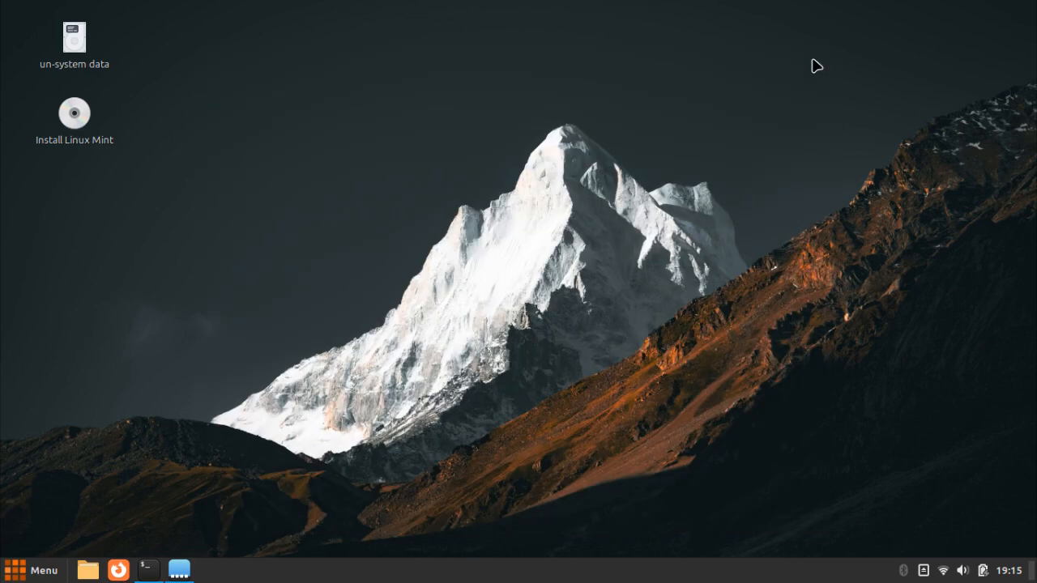
left_click(179, 570)
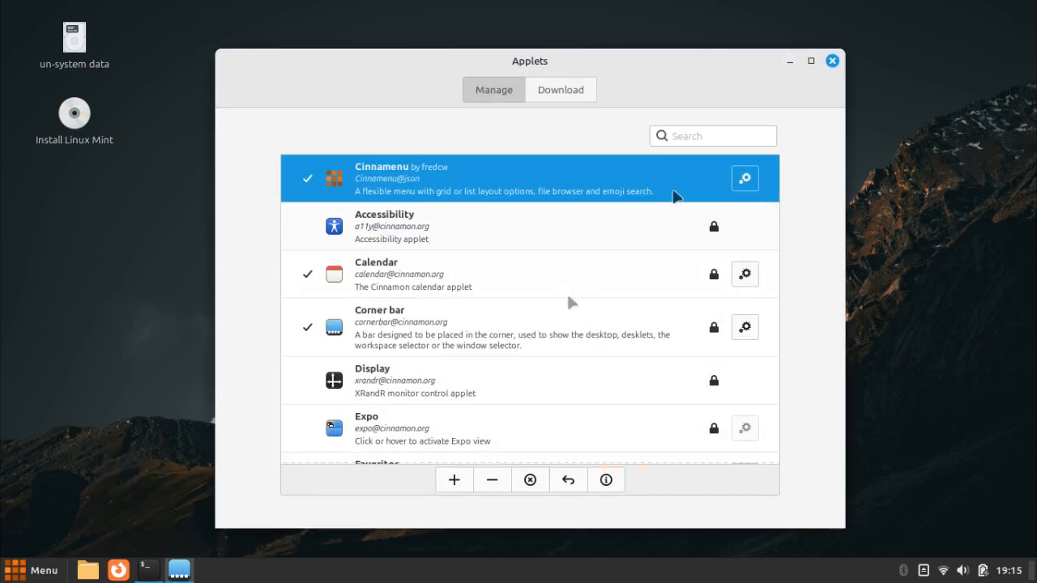
left_click(830, 61)
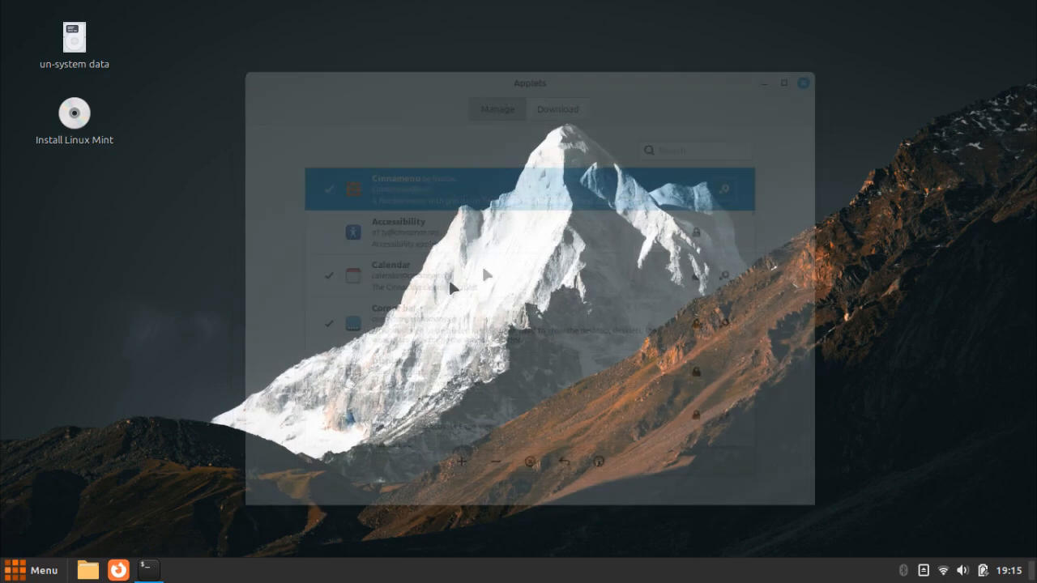
Open Cinnamenu and look through all the entries in its Preferences category.
left_click(10, 577)
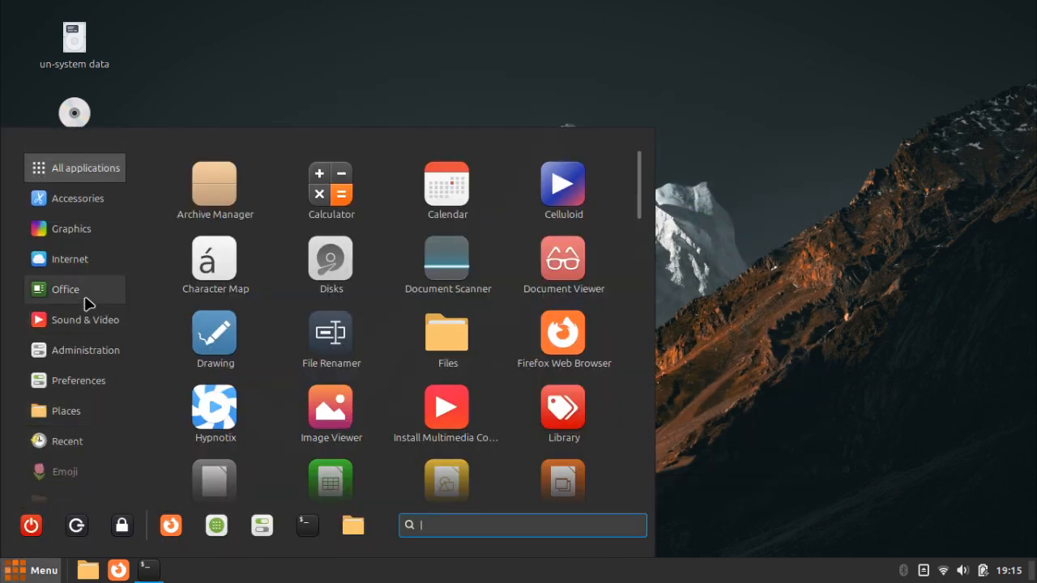
mouse_move(94, 393)
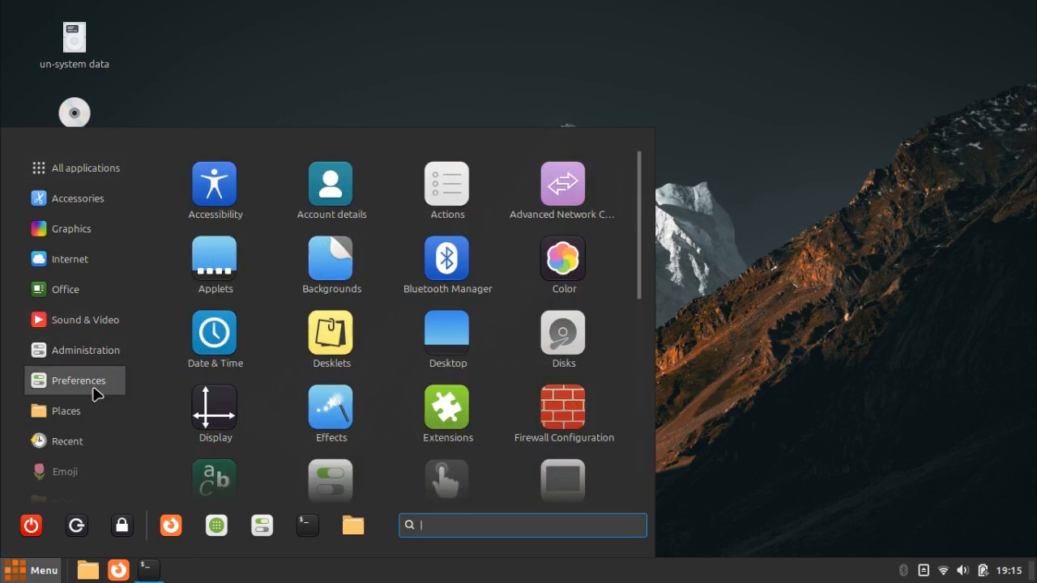
scroll(239, 328, "down", 1)
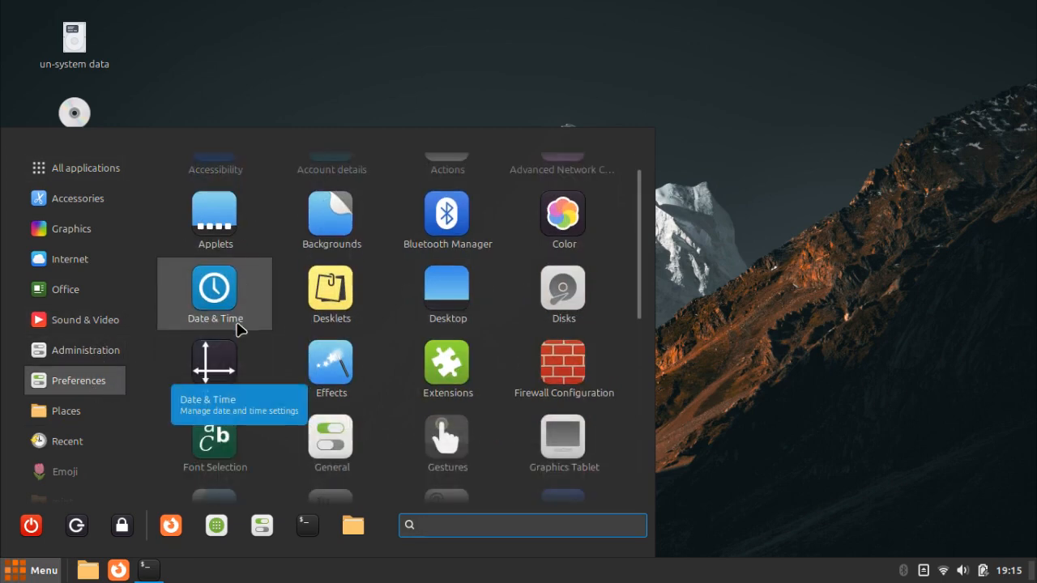
scroll(238, 327, "down", 1)
scroll(280, 326, "down", 1)
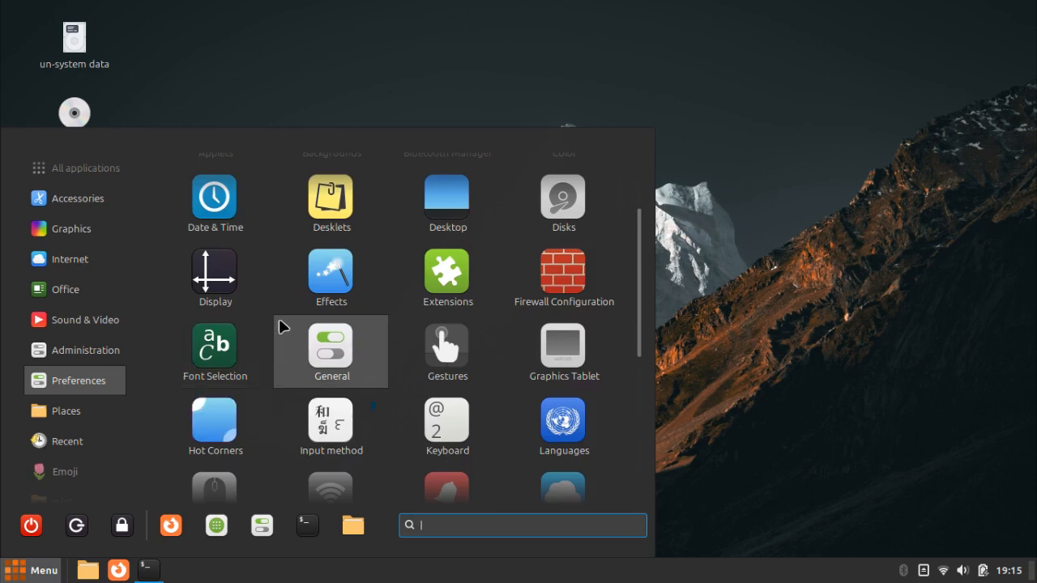
scroll(307, 342, "down", 1)
scroll(479, 342, "down", 4)
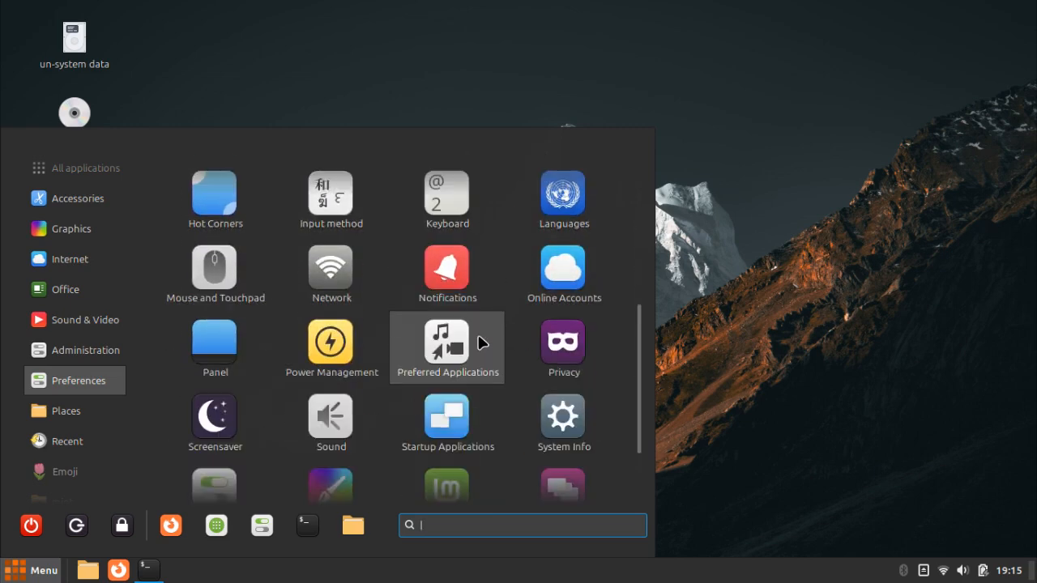
scroll(479, 341, "down", 1)
scroll(491, 398, "down", 1)
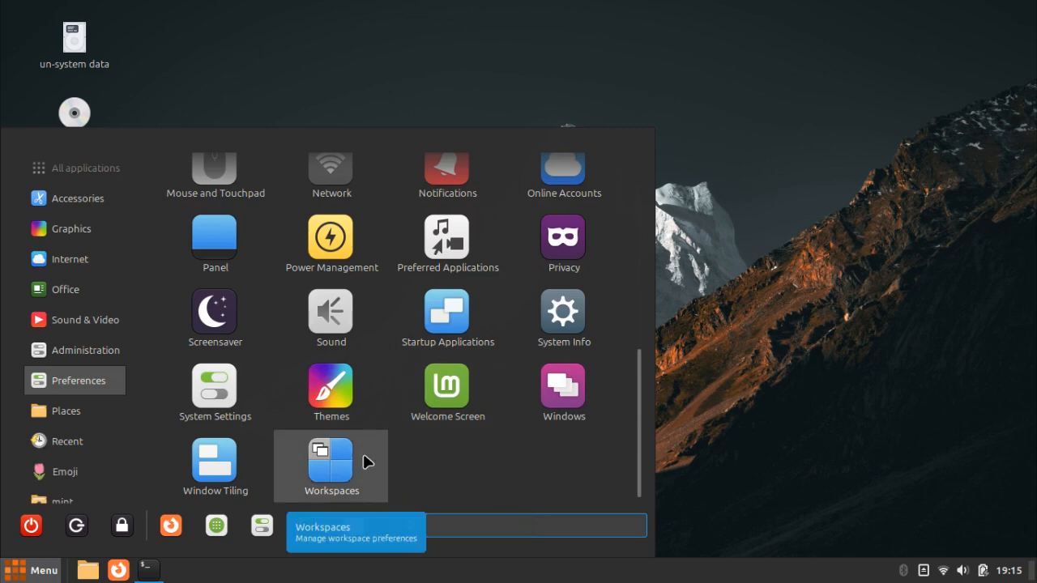
Search Cinnamenu for "system", open System Monitor and move its window toward the middle of the desktop.
type("system")
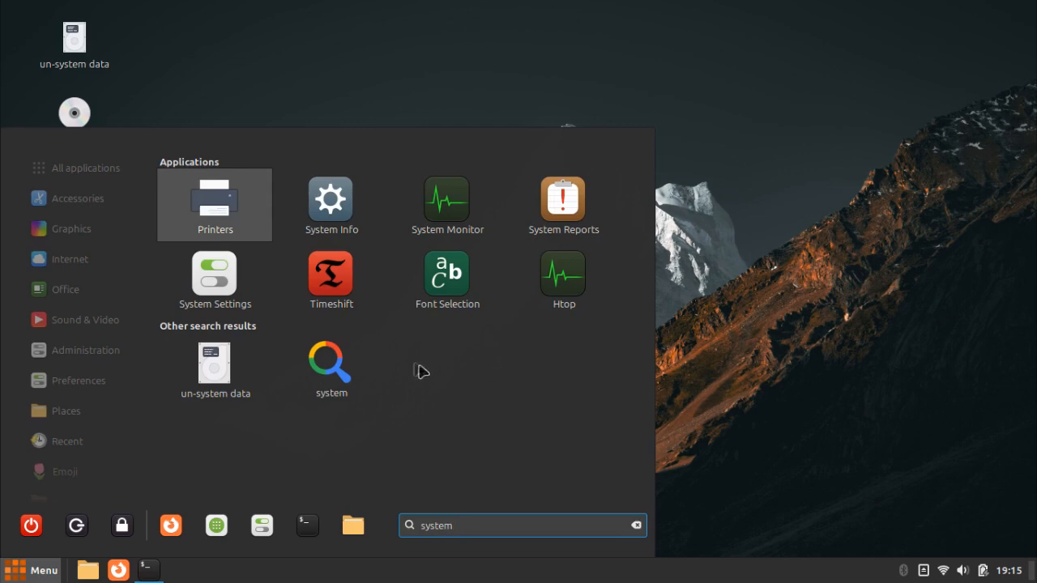
left_click(467, 221)
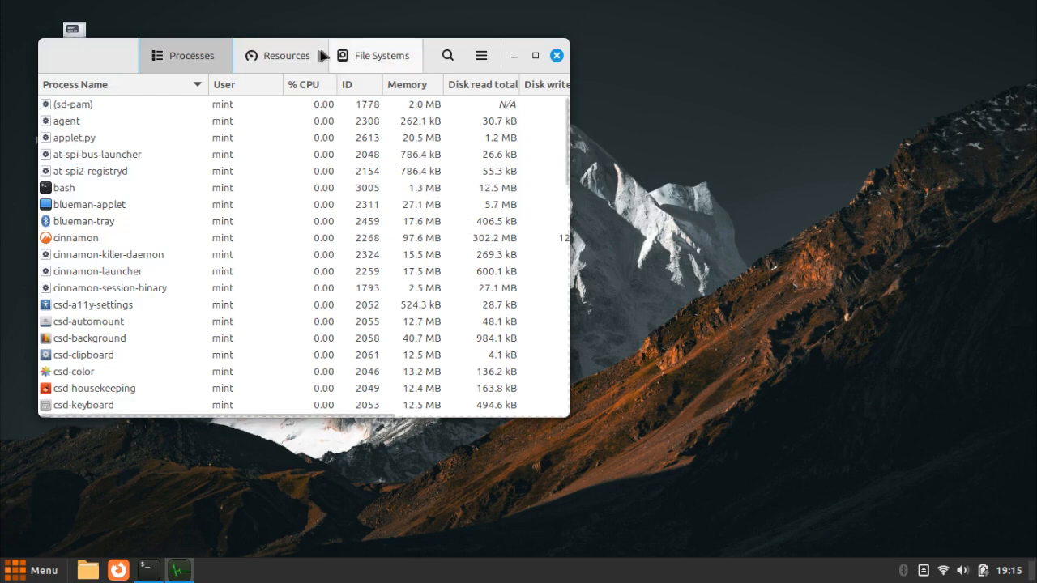
left_click_drag(309, 49, 594, 74)
Examine System Monitor's resources, file systems and processes, and close it.
left_click(591, 84)
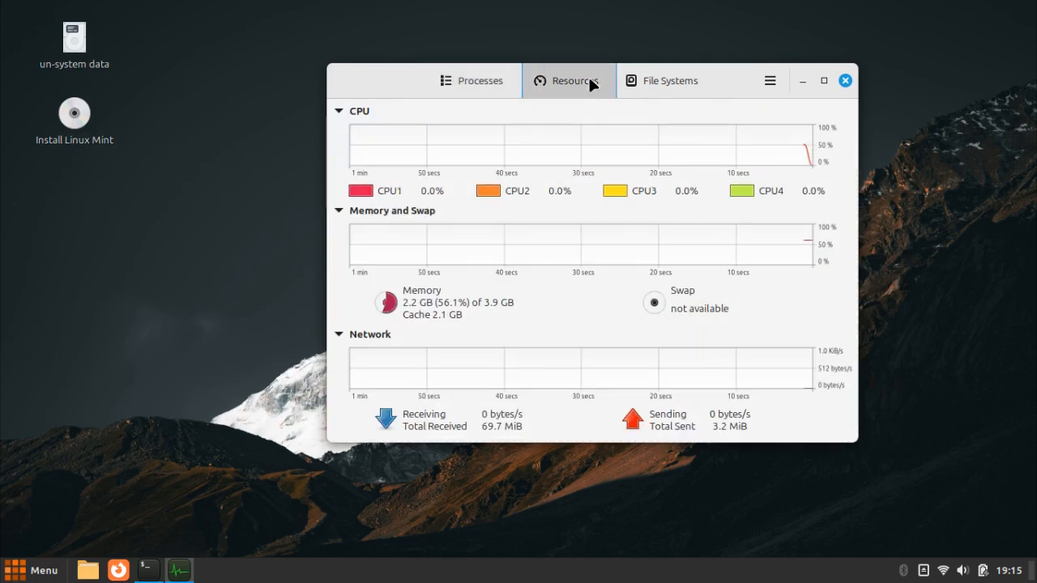
left_click(662, 84)
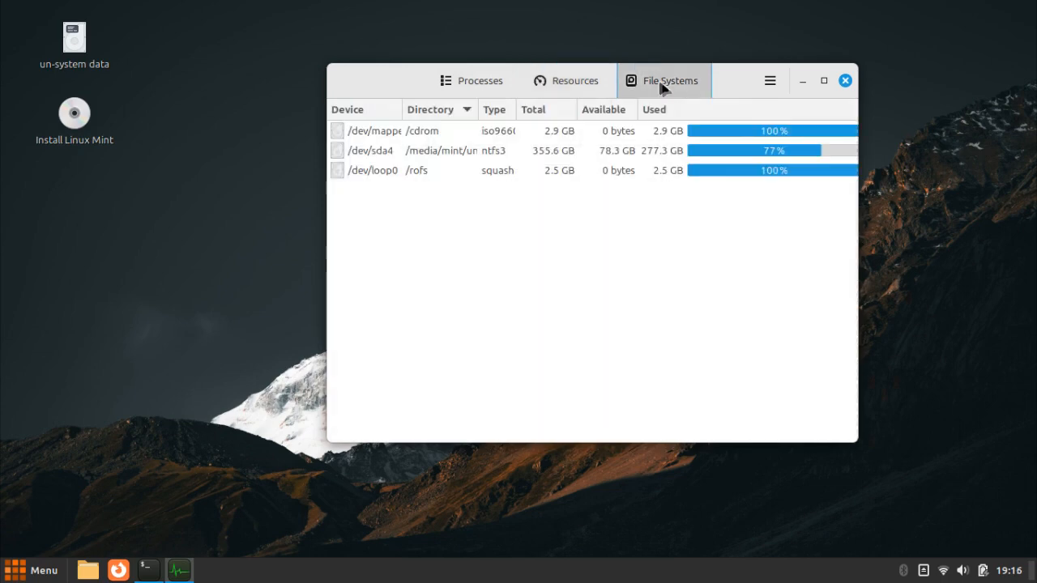
left_click(569, 81)
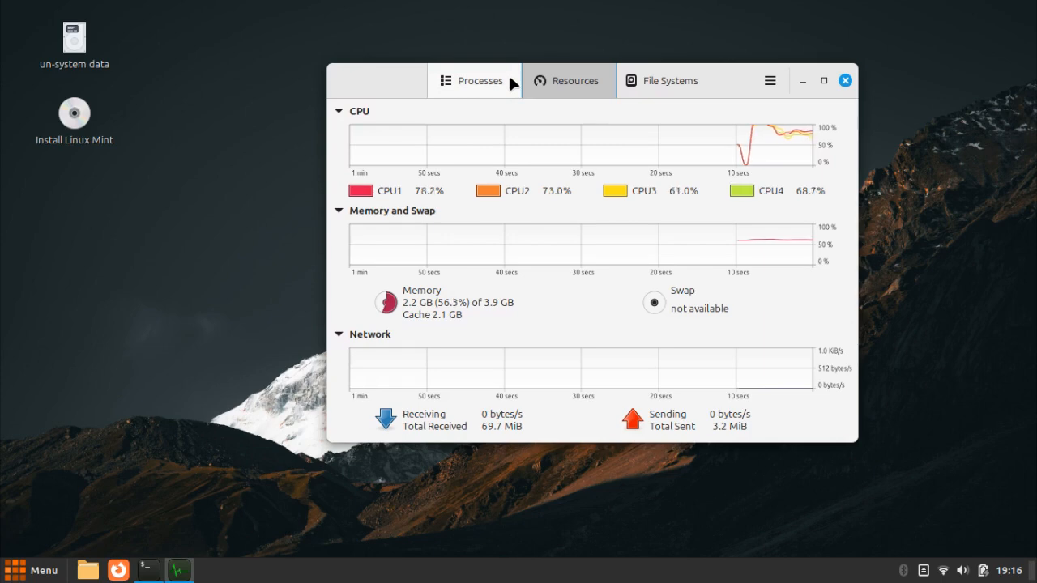
left_click(510, 78)
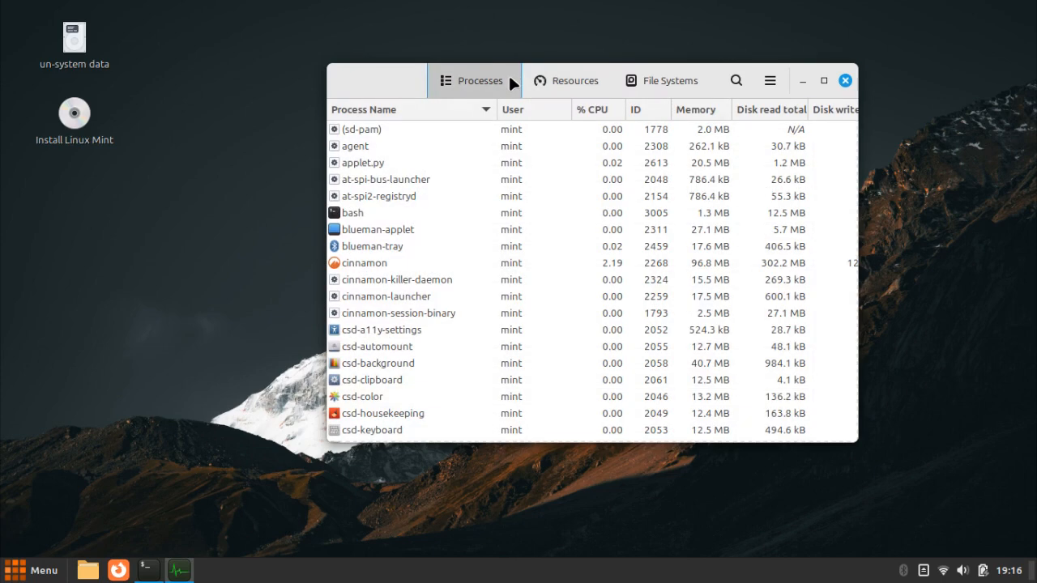
left_click(845, 81)
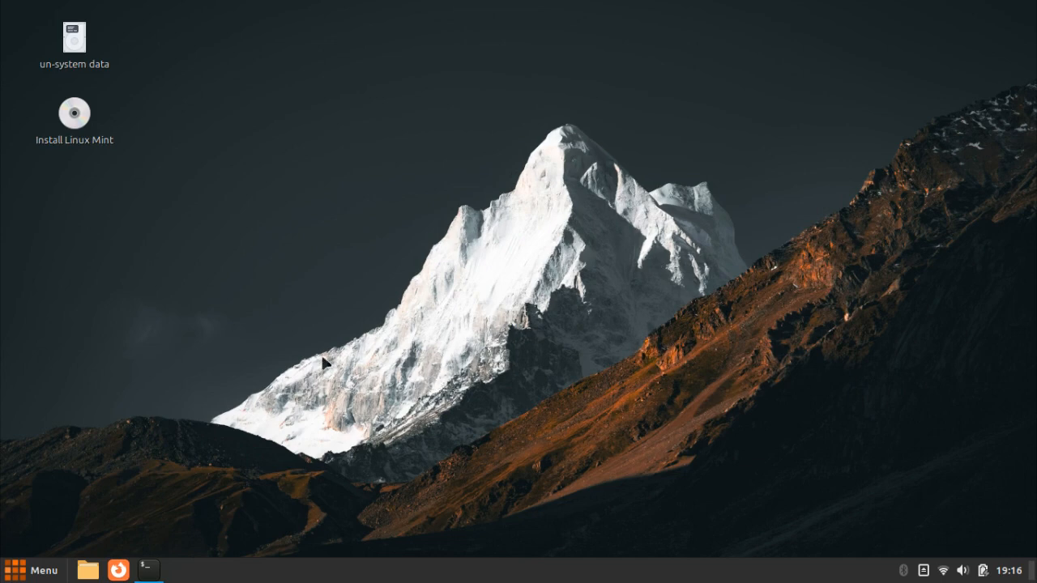
Launch Firefox, dismiss the notice about opening previous tabs and show the application menu.
left_click(118, 571)
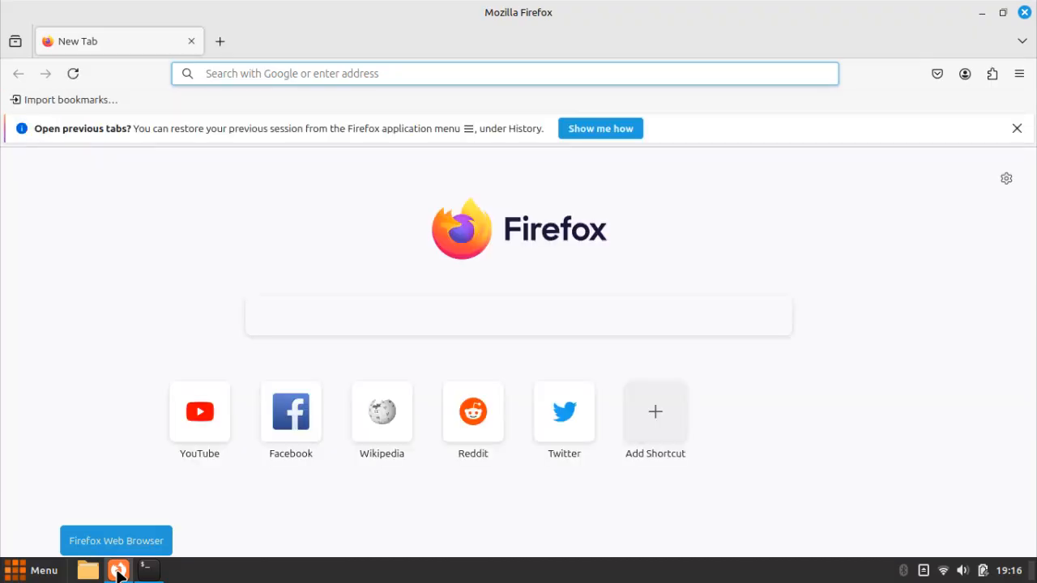
left_click(1017, 128)
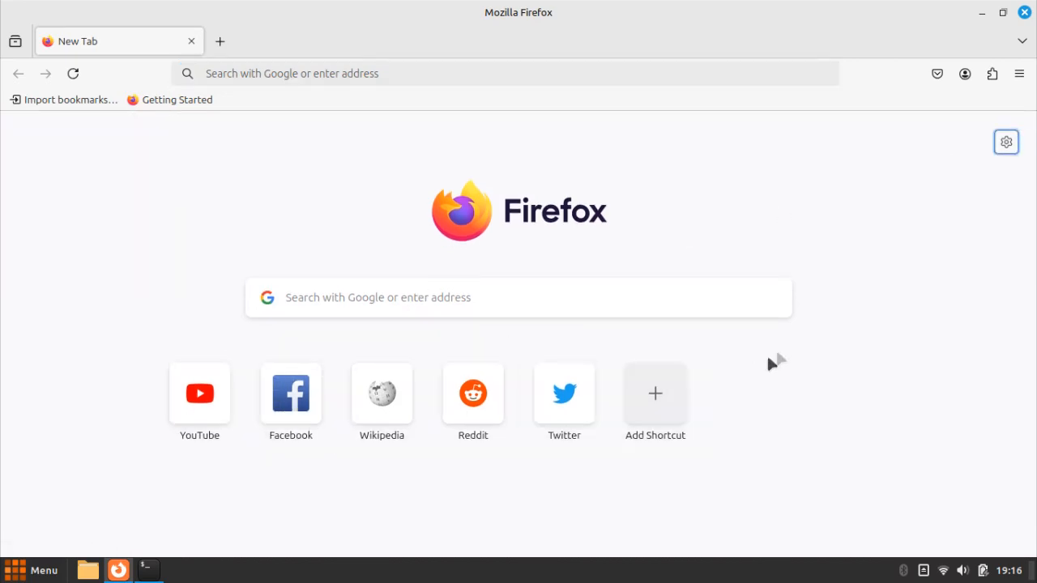
left_click(1019, 74)
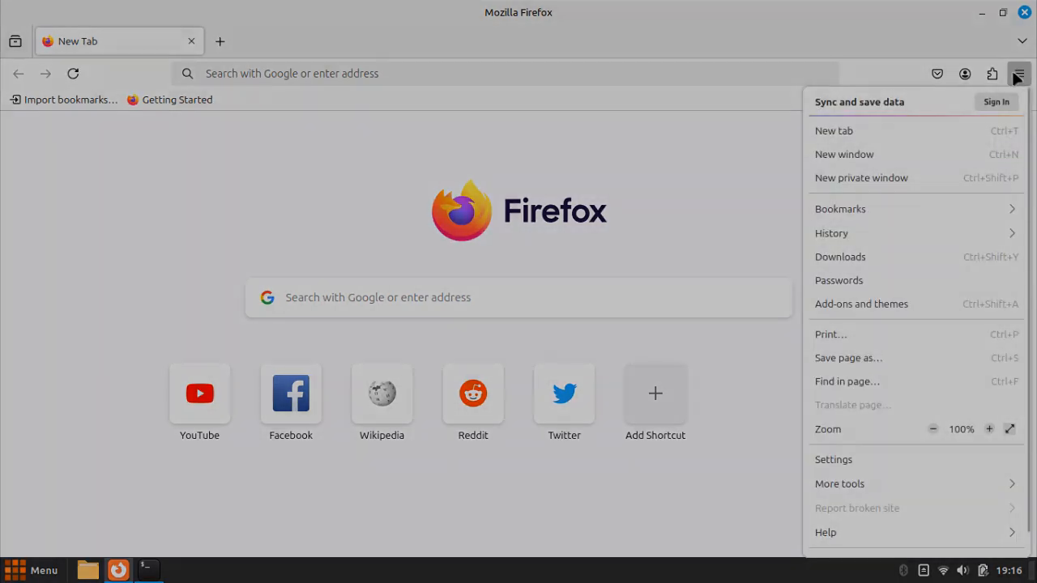